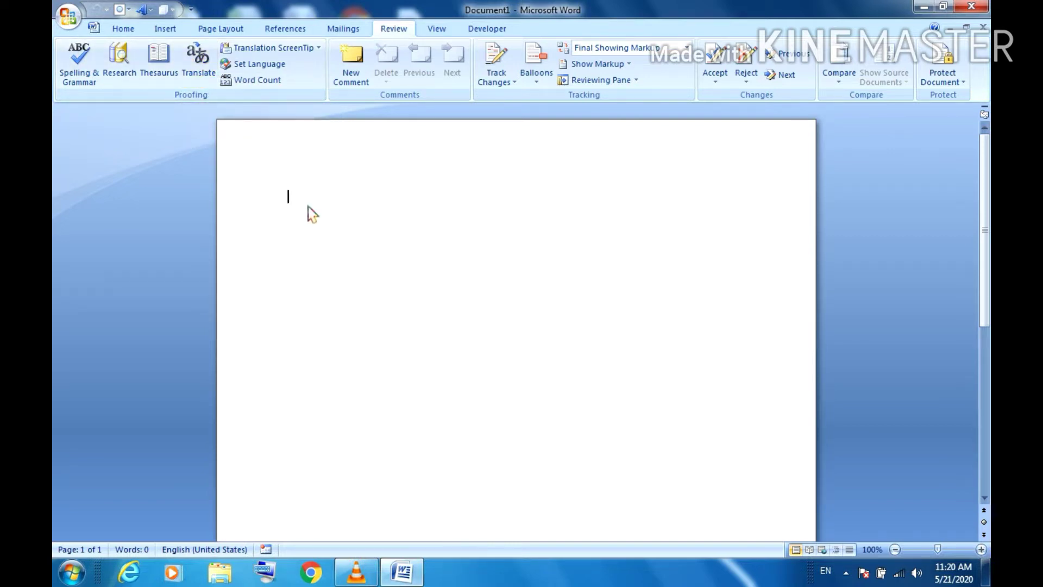
# Step: Type the misspelled word Elepheent on the first line and zoom the page to 120%
pyautogui.write('e')
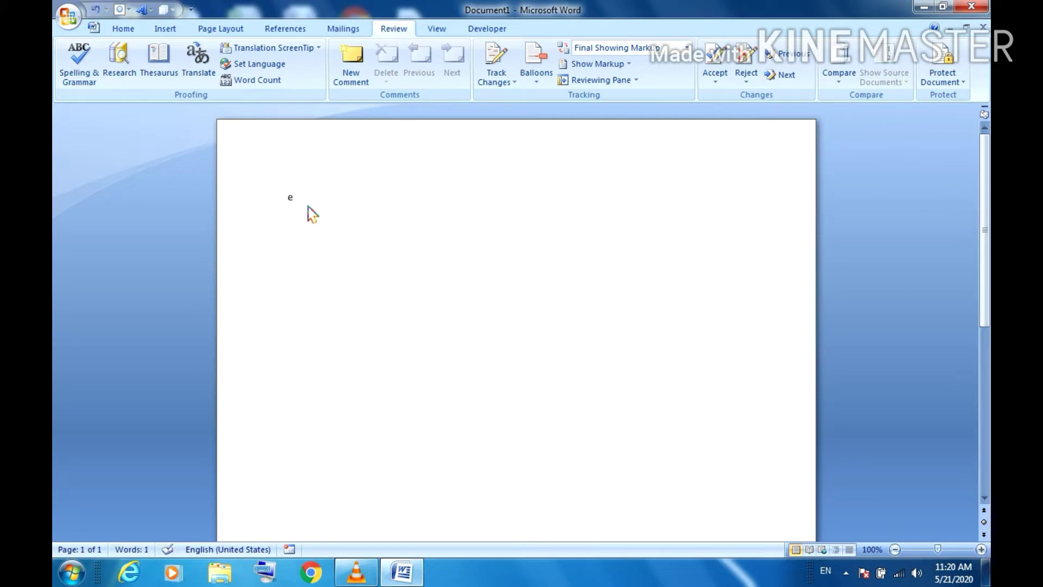
pyautogui.hotkey('ctrl', 'shift', '=')
pyautogui.write("'-")
pyautogui.write("-'")
pyautogui.write('---')
pyautogui.write('t')
pyautogui.doubleClick(305, 216)
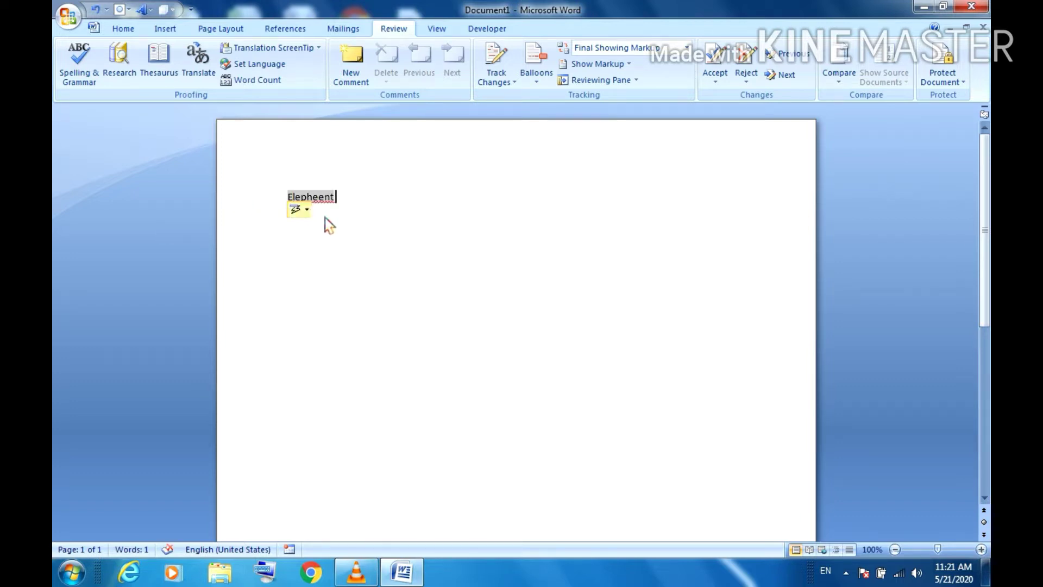
pyautogui.click(332, 217)
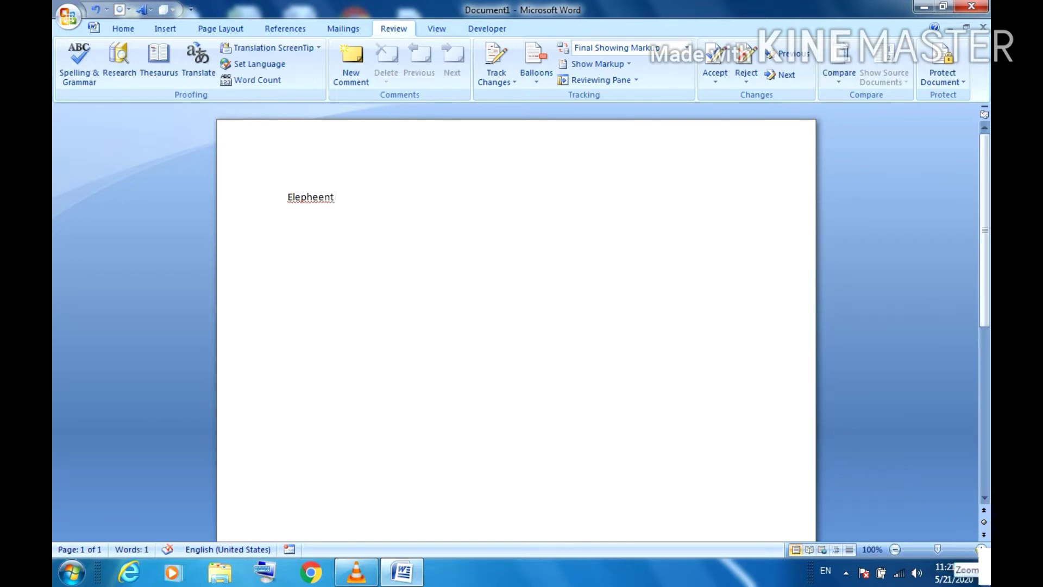
pyautogui.click(981, 549)
pyautogui.click(981, 549)
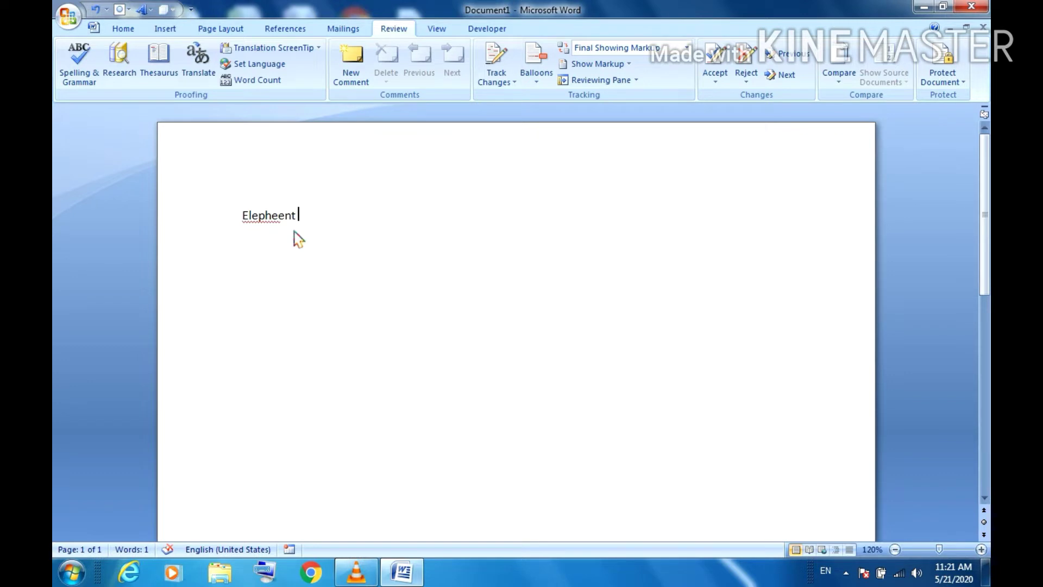
# Step: Run Spelling & Grammar, change Elepheent to the suggestion Elephant, and close Readability Statistics
pyautogui.click(101, 85)
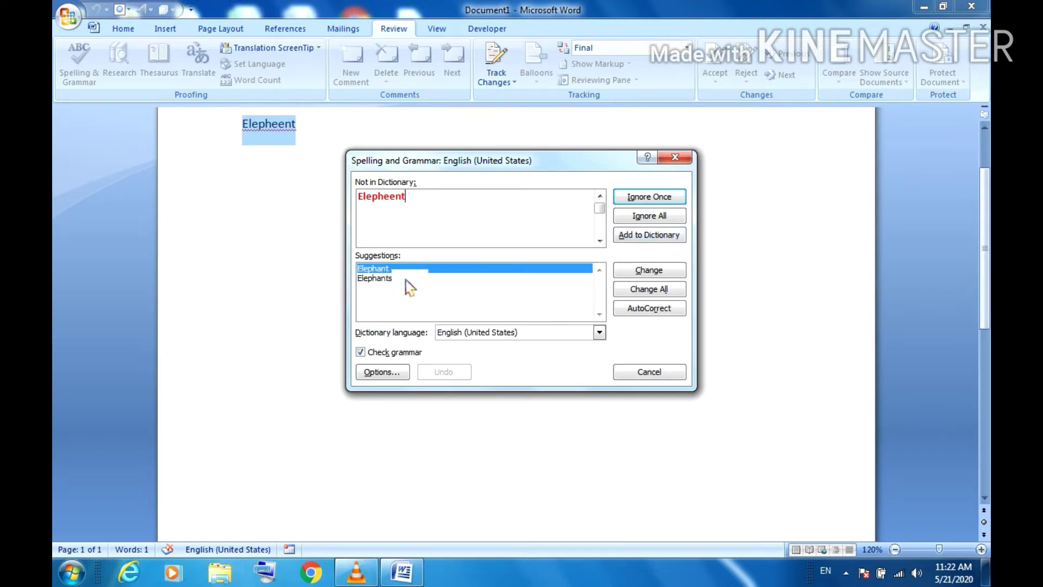
pyautogui.click(652, 283)
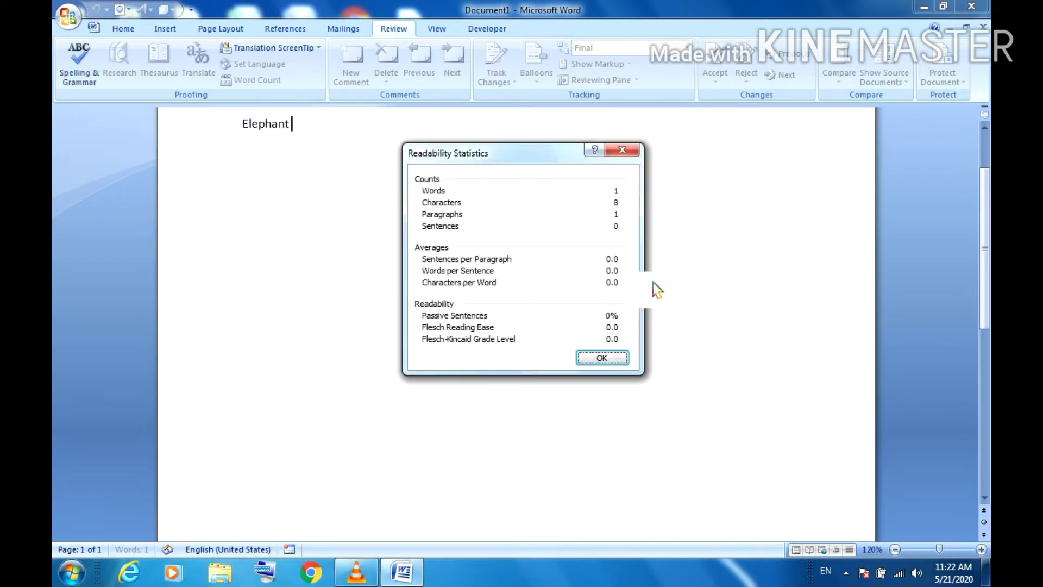
pyautogui.click(623, 154)
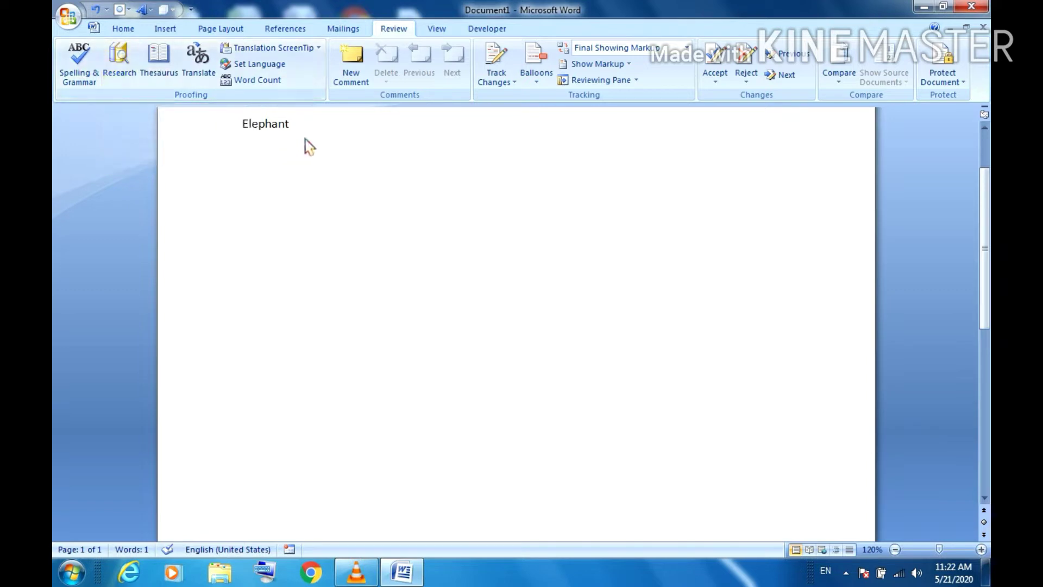
# Step: Replace Elephant with lowercase 'computer' and run a spelling check without changes
pyautogui.press('BackSpace')
pyautogui.press('BackSpace')
pyautogui.press('BackSpace')
pyautogui.press('BackSpace')
pyautogui.press('BackSpace')
pyautogui.press('BackSpace')
pyautogui.press('BackSpace')
pyautogui.press('BackSpace')
pyautogui.write('computer')
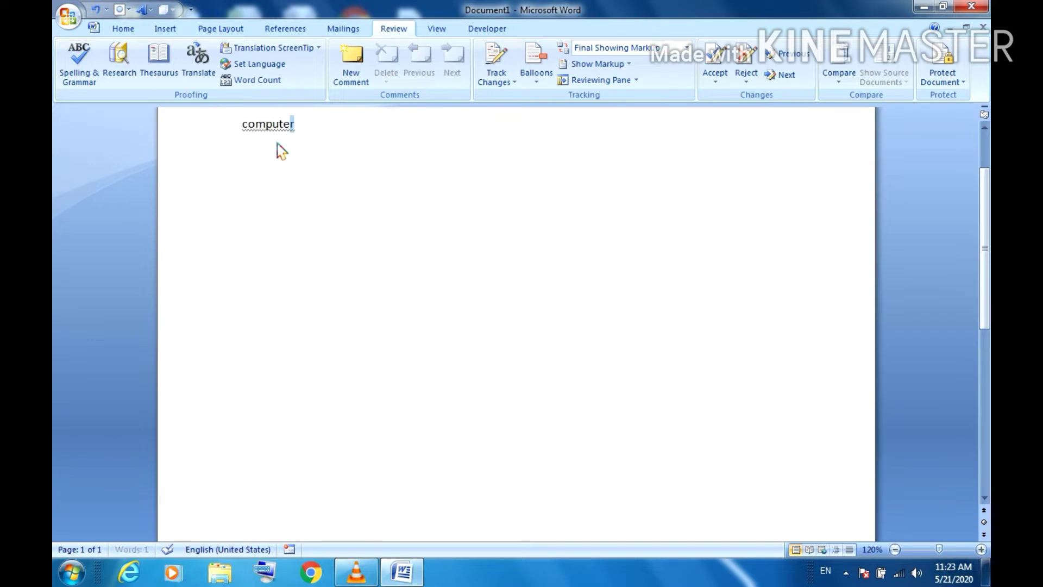
pyautogui.hotkey('shift', 'Left')
pyautogui.hotkey('shift', 'Left')
pyautogui.hotkey('shift', 'Left')
pyautogui.hotkey('shift', 'Left')
pyautogui.hotkey('shift', 'Left')
pyautogui.hotkey('shift', 'Left')
pyautogui.hotkey('shift', 'Left')
pyautogui.hotkey('shift', 'Left')
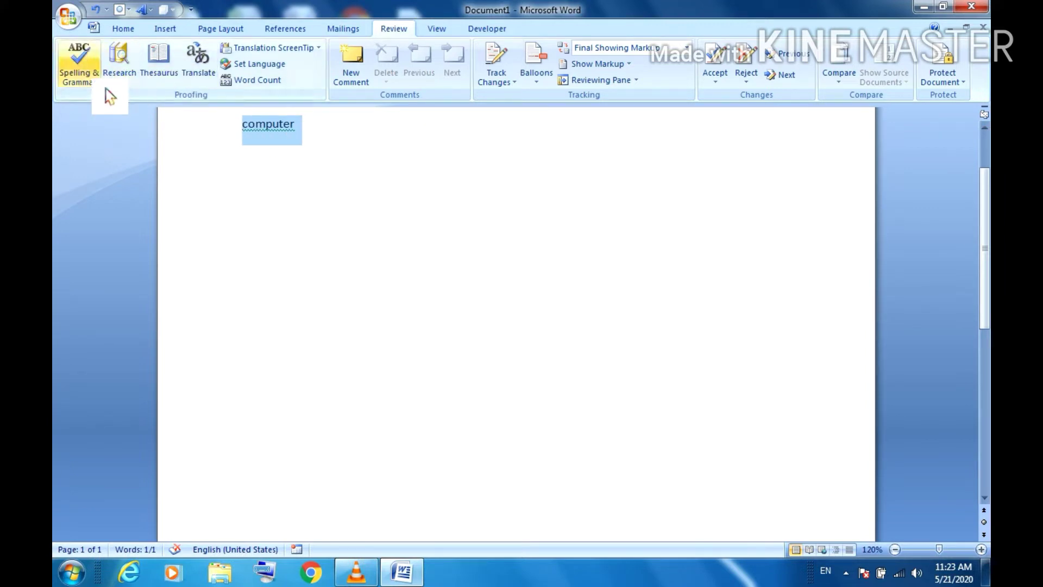
pyautogui.click(81, 76)
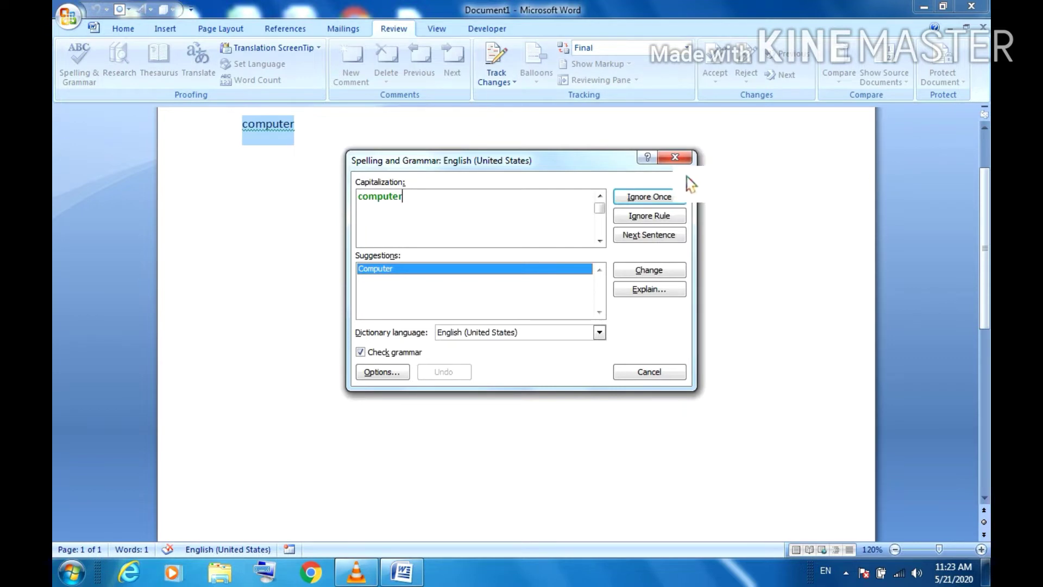
pyautogui.click(675, 157)
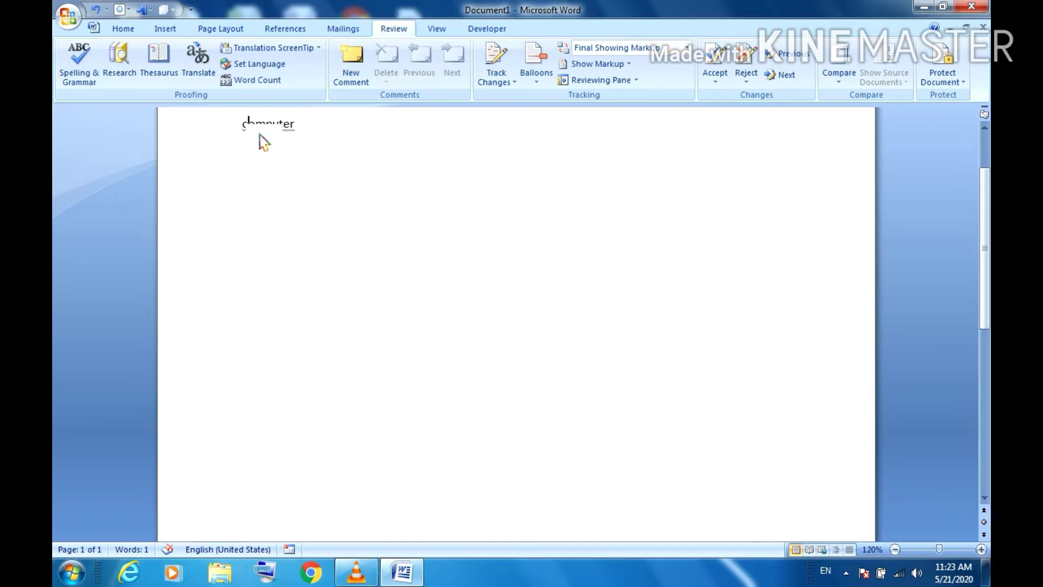
# Step: Capitalize the first letter to make it 'Computer' and select the word
pyautogui.press('BackSpace')
pyautogui.write('C')
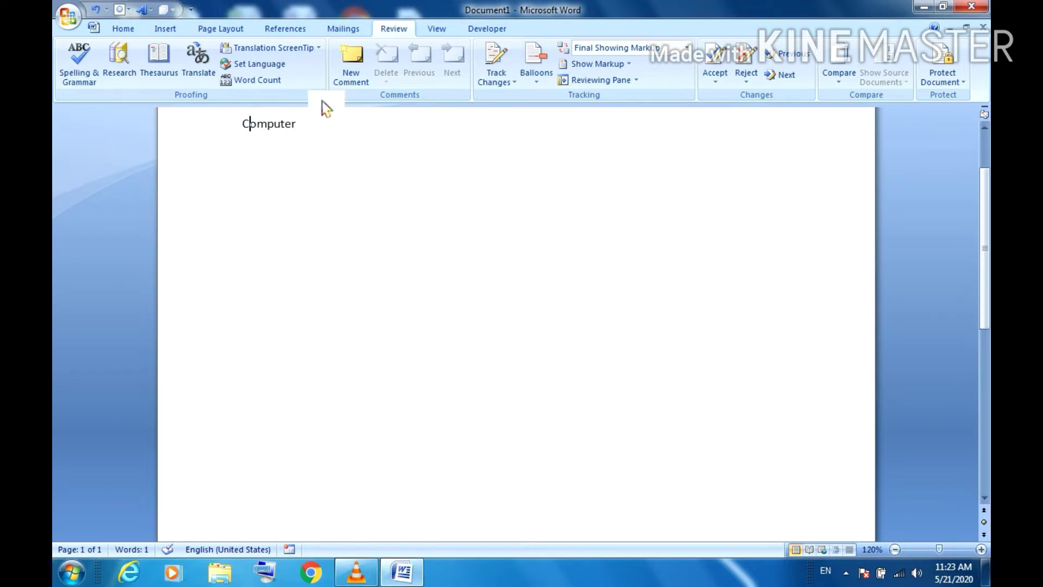
pyautogui.click(323, 130)
pyautogui.hotkey('shift', 'Left')
pyautogui.hotkey('shift', 'Left')
pyautogui.hotkey('shift', 'Left')
pyautogui.hotkey('shift', 'Left')
pyautogui.hotkey('shift', 'Left')
pyautogui.hotkey('shift', 'Left')
pyautogui.hotkey('shift', 'Left')
pyautogui.hotkey('shift', 'Left')
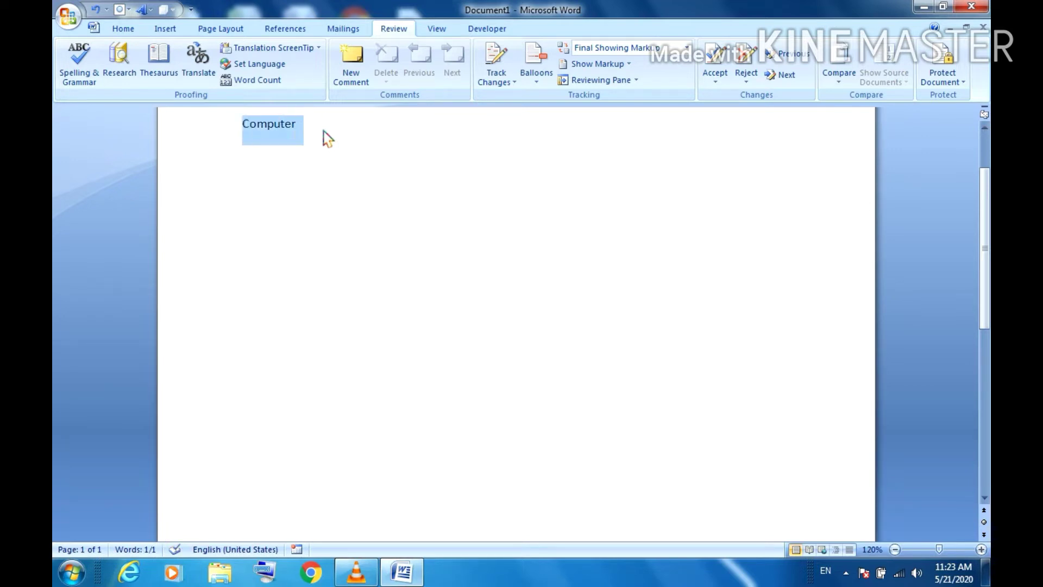
# Step: Look up 'Computer' in the Research pane and open its list of reference sources
pyautogui.click(132, 81)
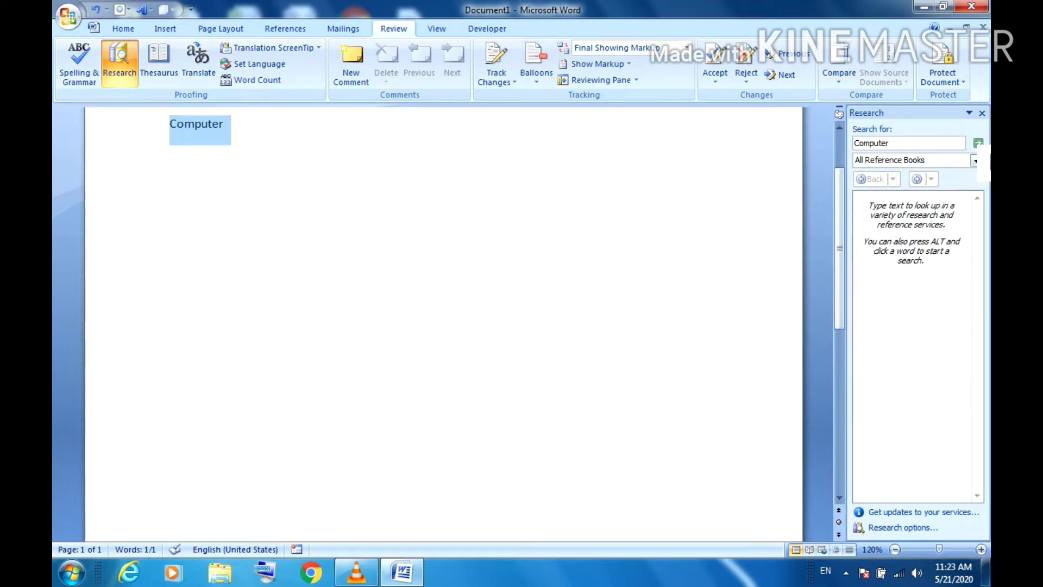
pyautogui.click(978, 143)
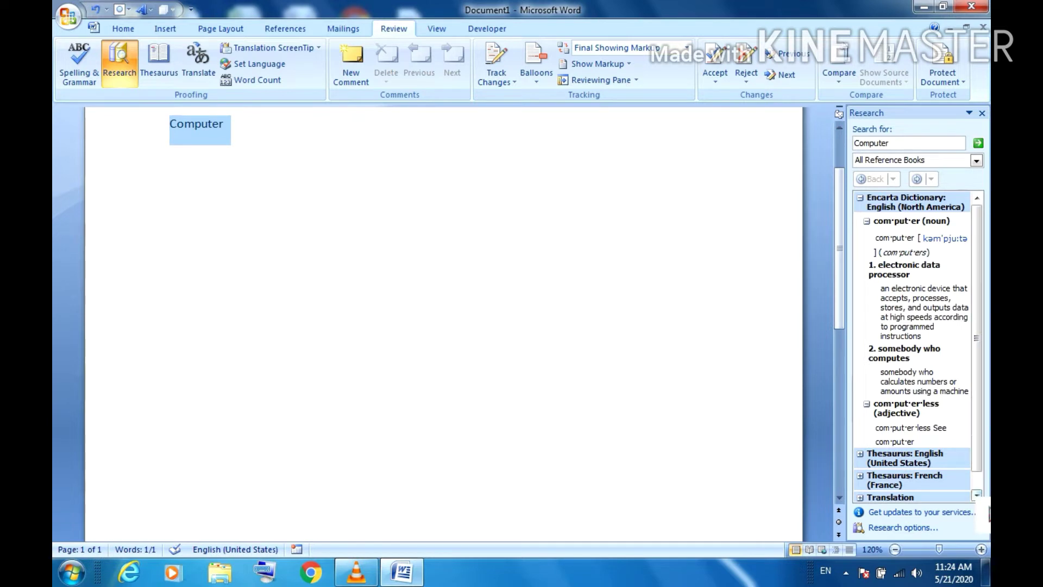
pyautogui.click(978, 495)
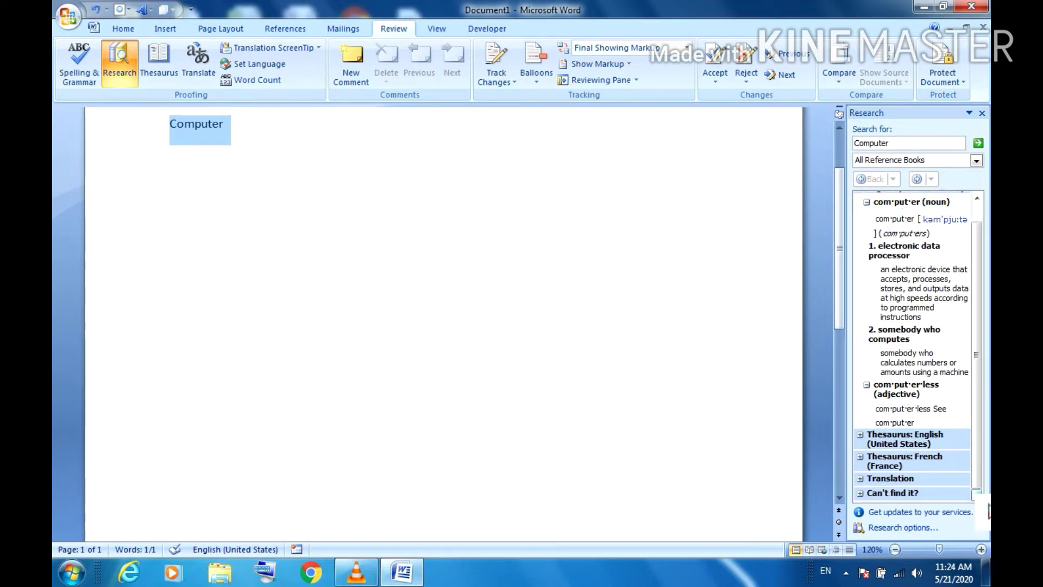
pyautogui.click(976, 160)
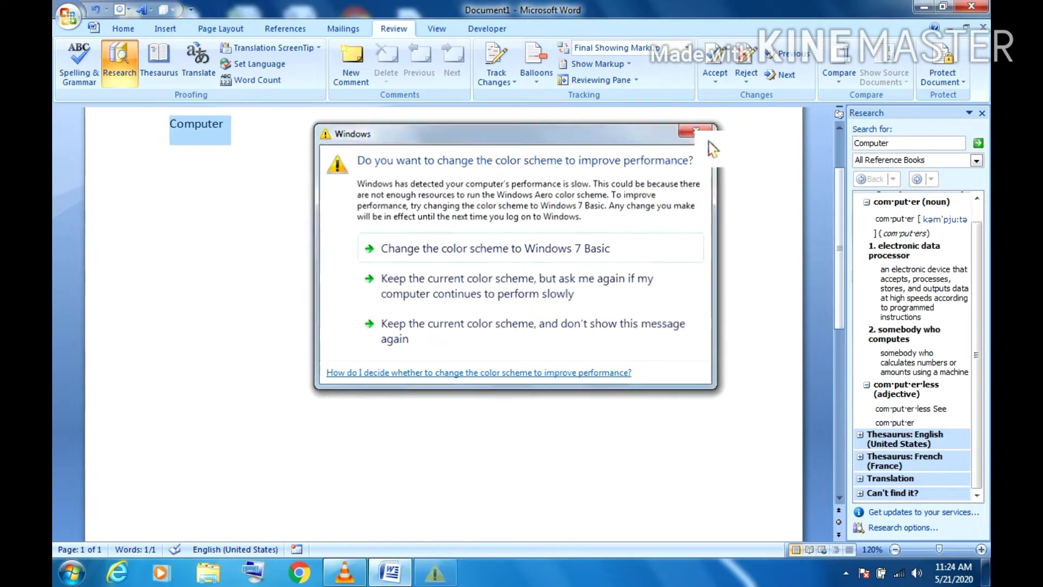
pyautogui.click(704, 132)
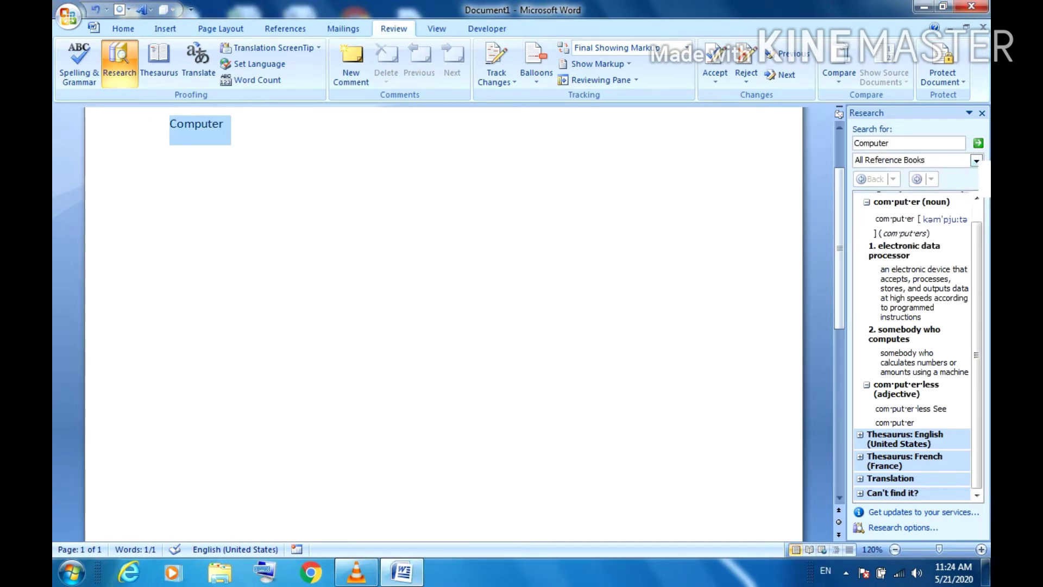
pyautogui.click(976, 161)
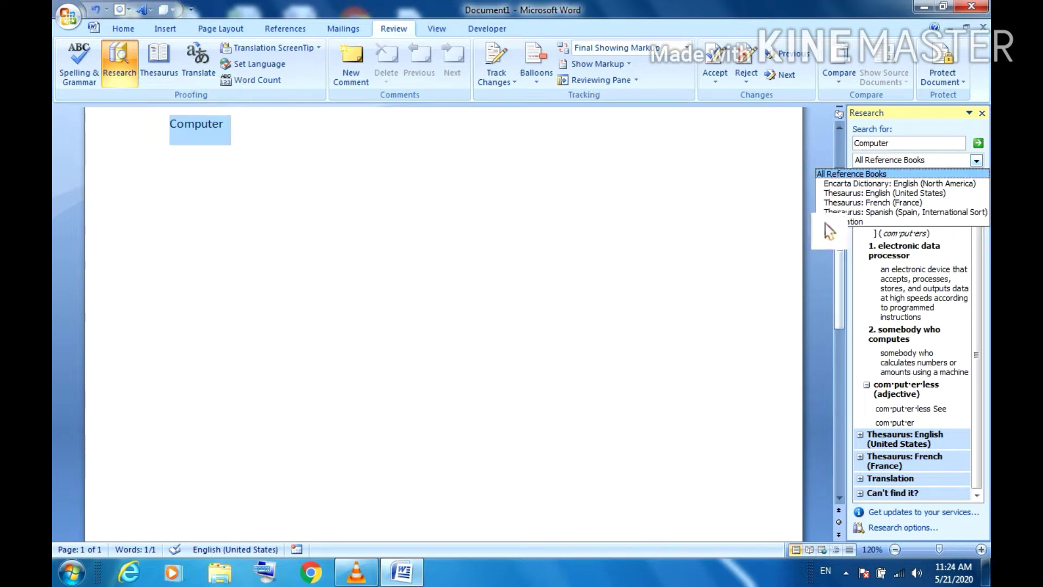
# Step: Switch the lookup to English-to-Hindi Translation, insert the Hindi word, then erase it
pyautogui.click(855, 237)
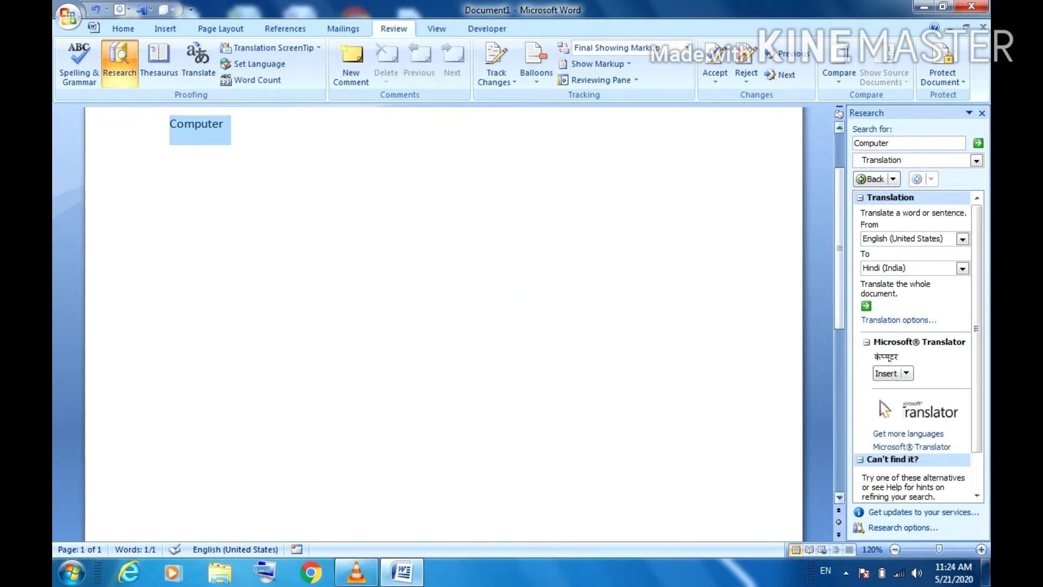
pyautogui.click(886, 373)
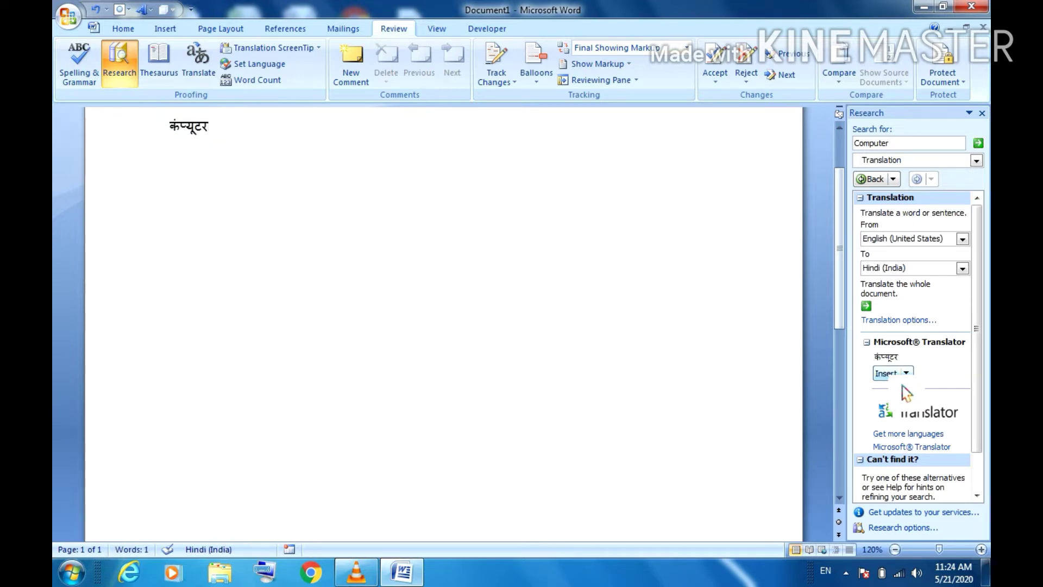
pyautogui.press('BackSpace')
pyautogui.press('BackSpace')
pyautogui.press('BackSpace')
pyautogui.press('BackSpace')
pyautogui.press('BackSpace')
pyautogui.press('BackSpace')
# Step: Generate three sample paragraphs with =Rand() and select them
pyautogui.write('=')
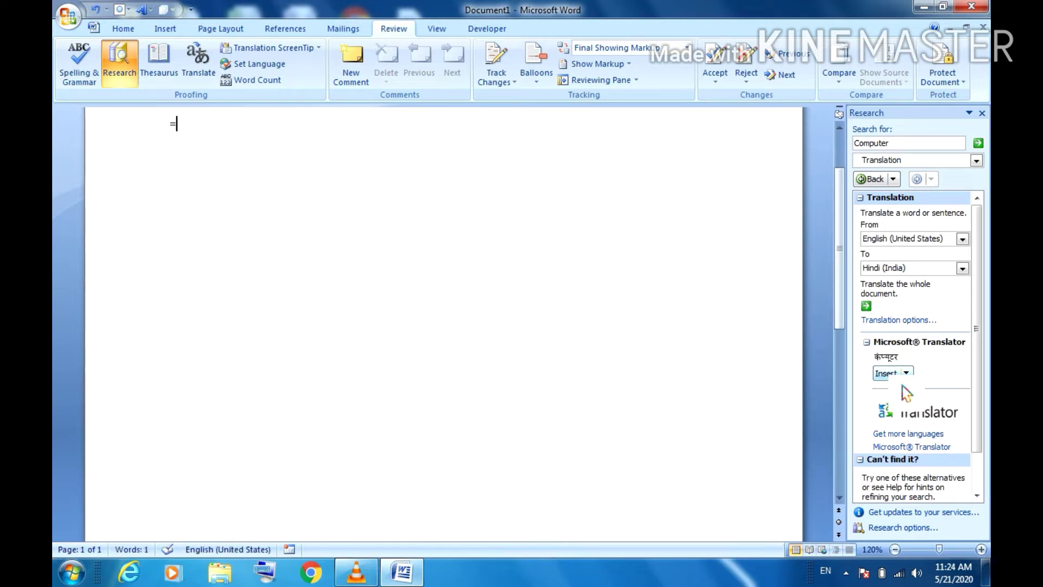
pyautogui.write('Rand()')
pyautogui.press('Return')
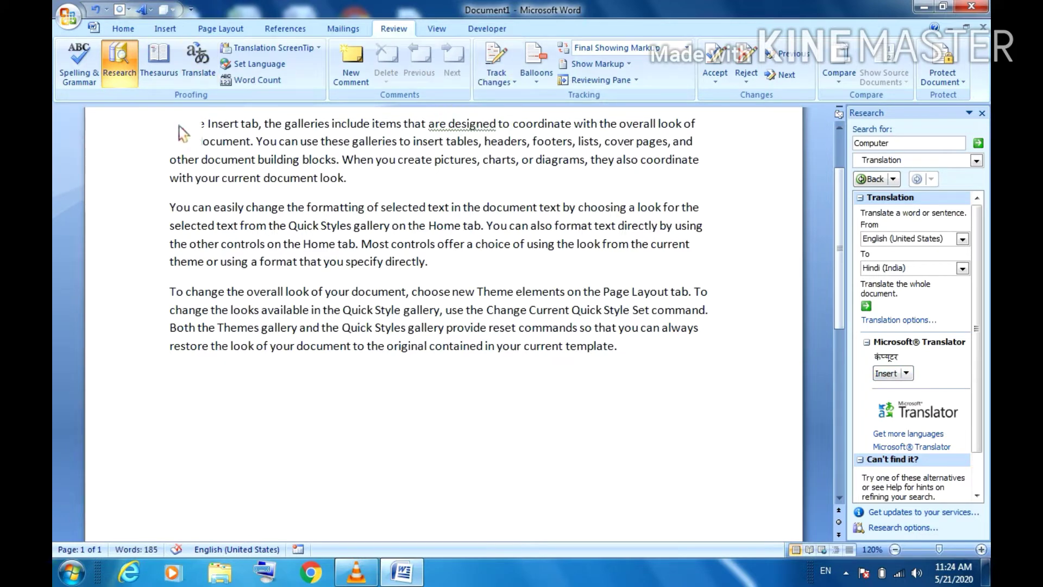
pyautogui.moveTo(179, 126); pyautogui.dragTo(619, 362)
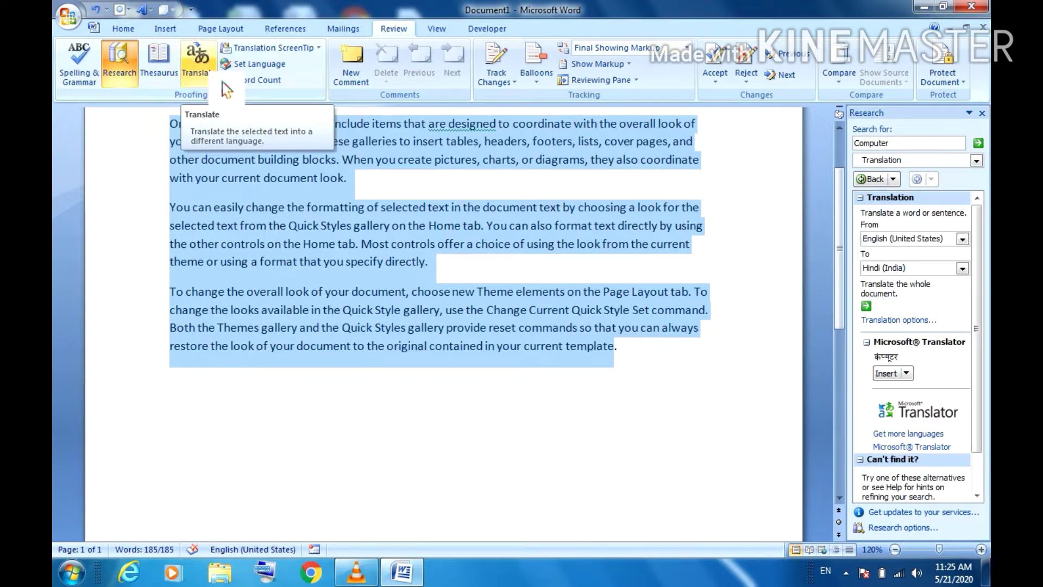
# Step: Translate the paragraphs into Hindi, insert the translation, then undo to restore the English text
pyautogui.click(120, 57)
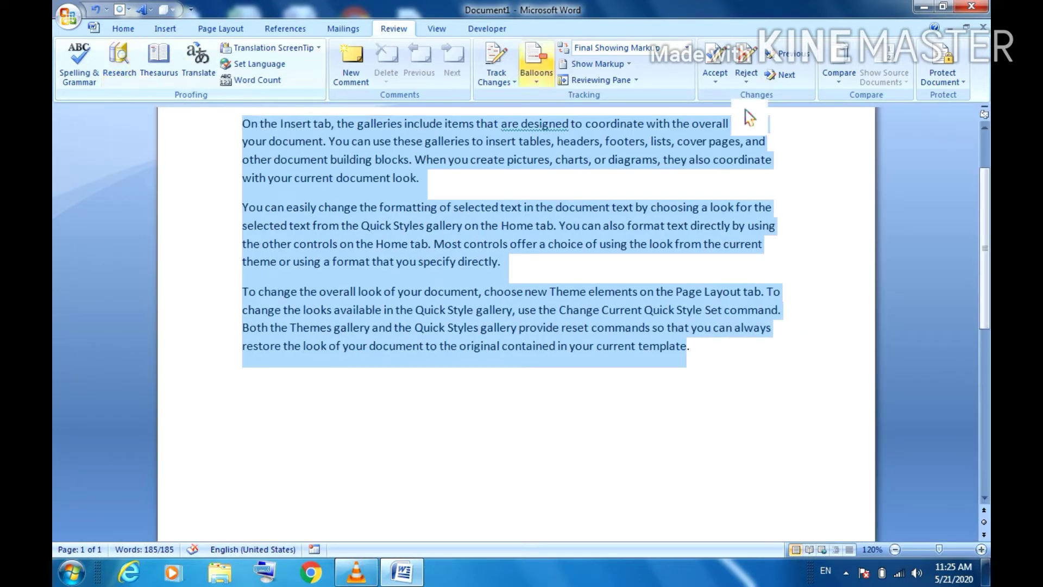
pyautogui.click(118, 59)
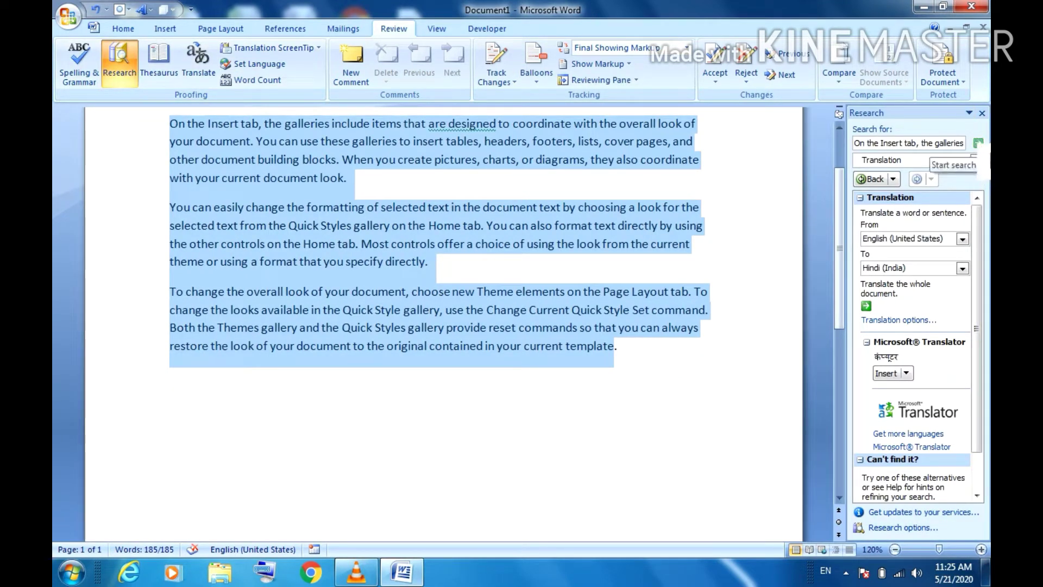
pyautogui.click(978, 143)
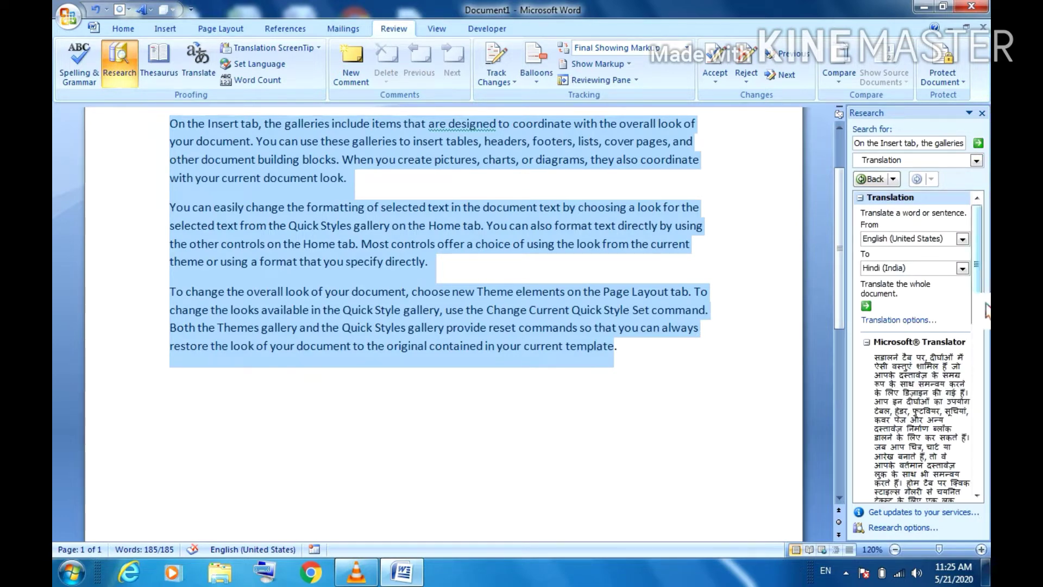
pyautogui.scroll(-10, 985, 309)
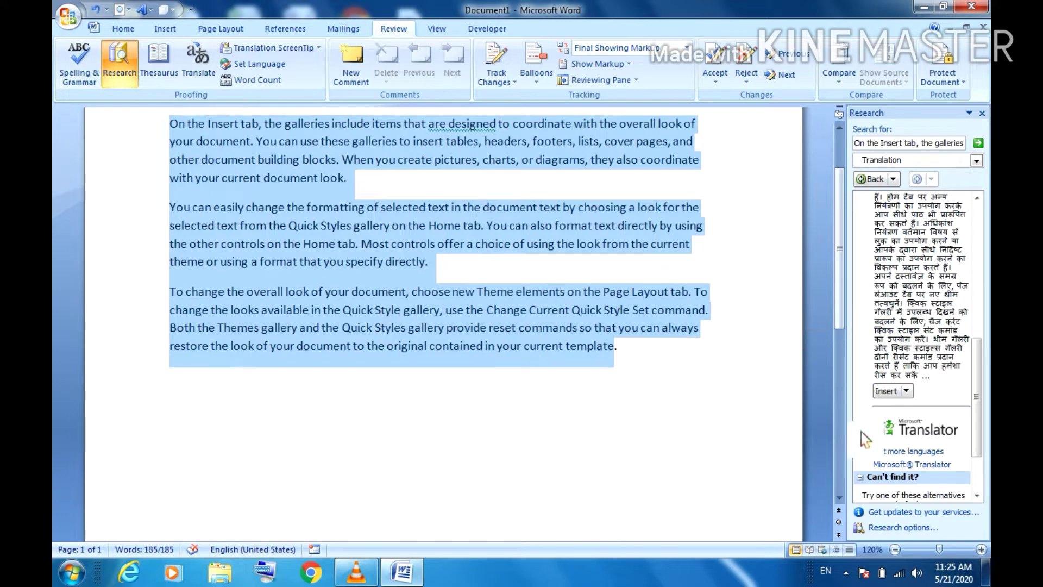
pyautogui.click(893, 399)
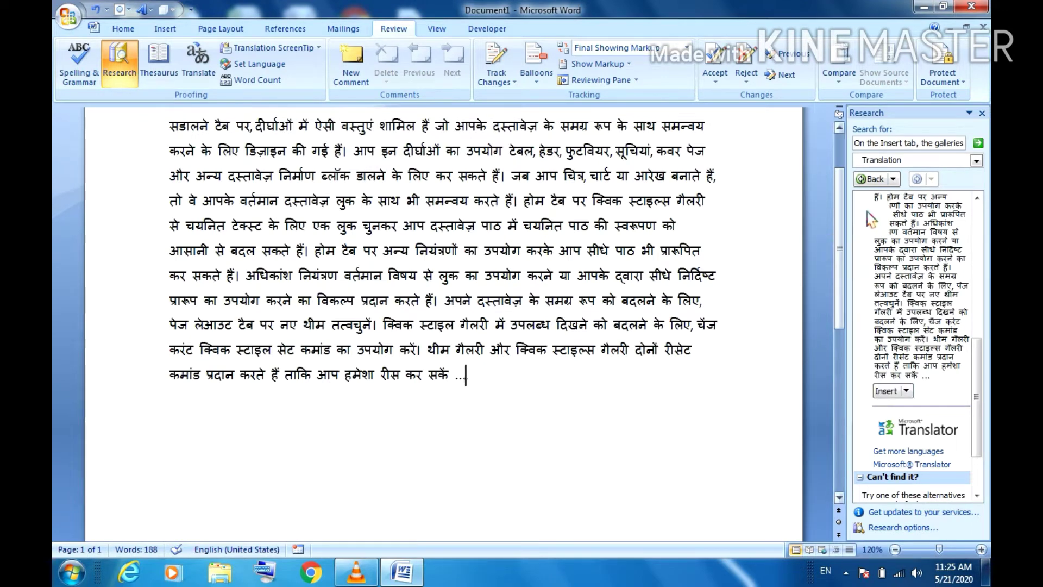
pyautogui.scroll(3, 860, 220)
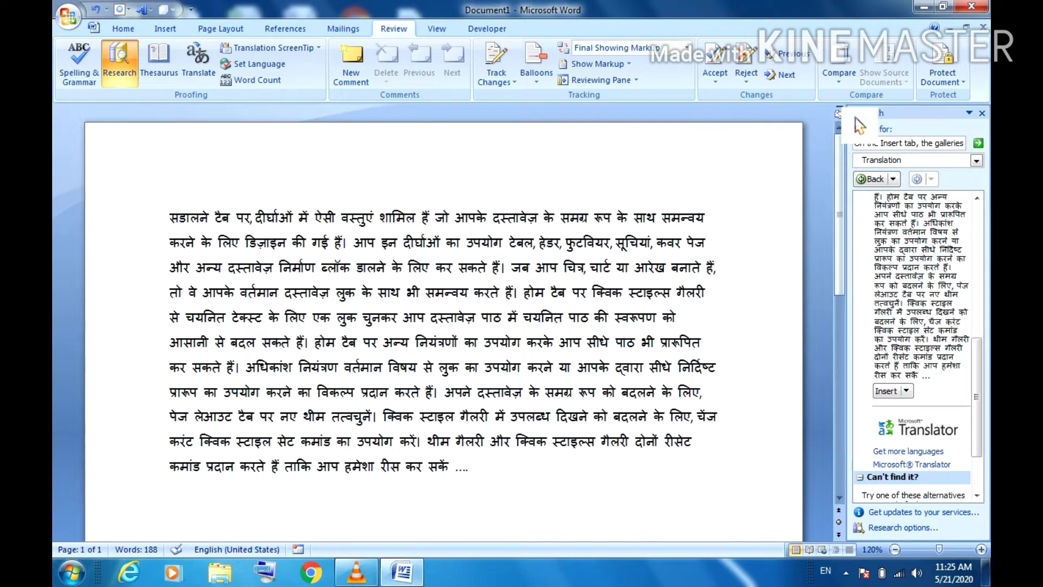
pyautogui.hotkey('ctrl', 'z')
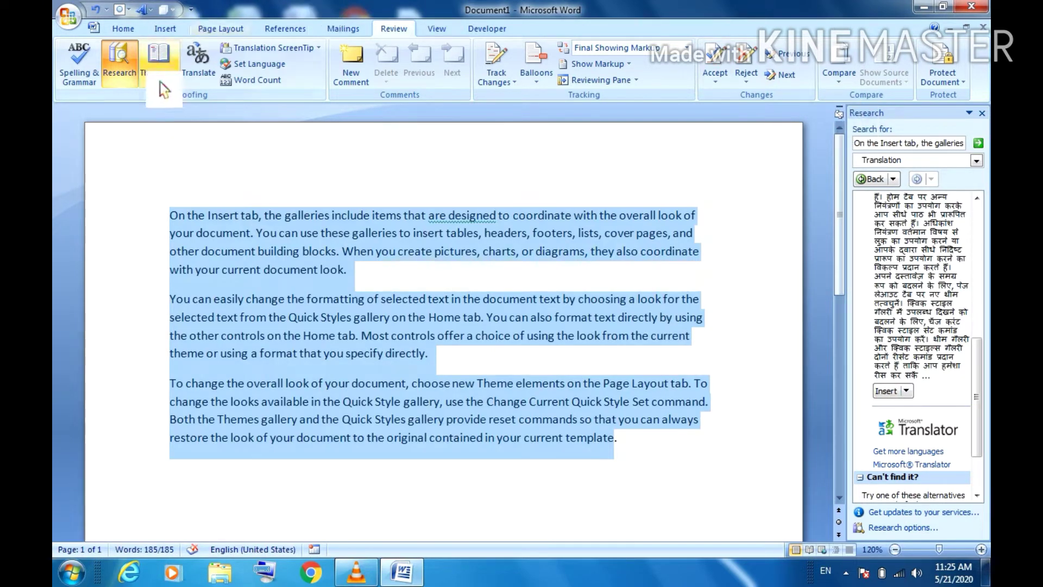
# Step: Type 'Big' on the empty last line, select it, and look up its synonyms in the Thesaurus
pyautogui.click(428, 178)
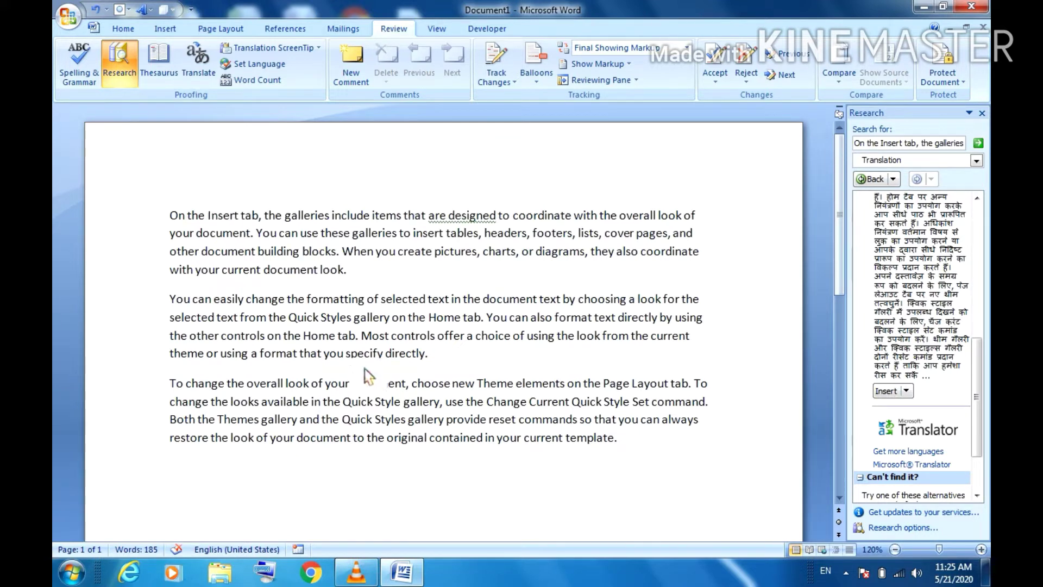
pyautogui.click(263, 487)
pyautogui.write('Big')
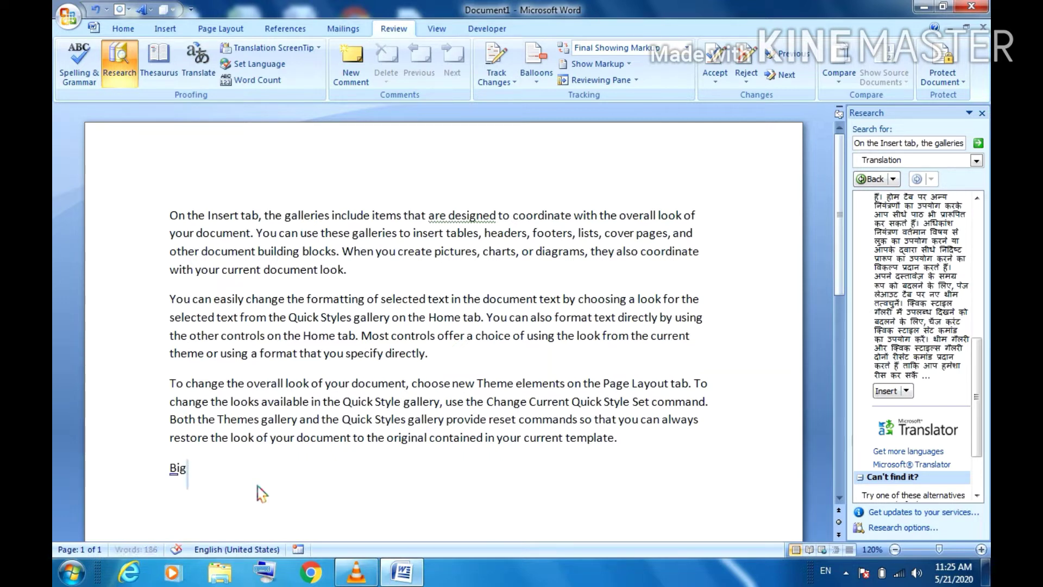
pyautogui.hotkey('shift', 'Home')
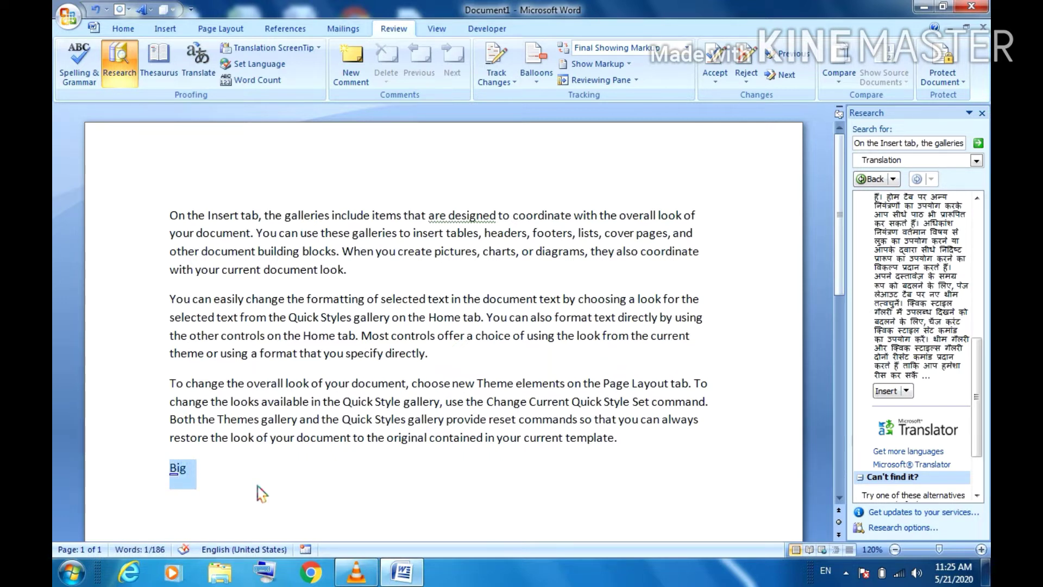
pyautogui.click(176, 70)
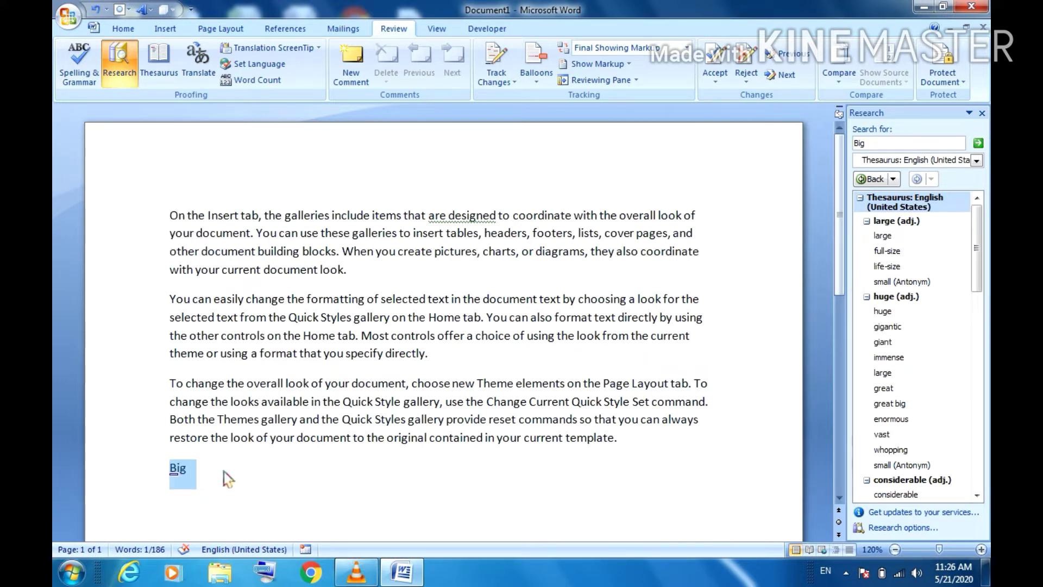
pyautogui.click(258, 437)
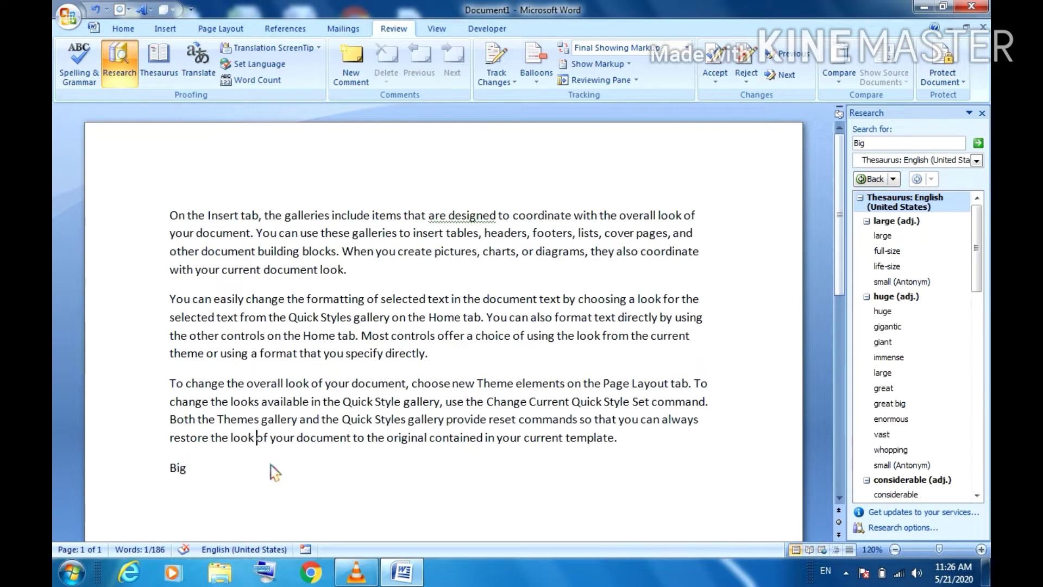
pyautogui.click(318, 49)
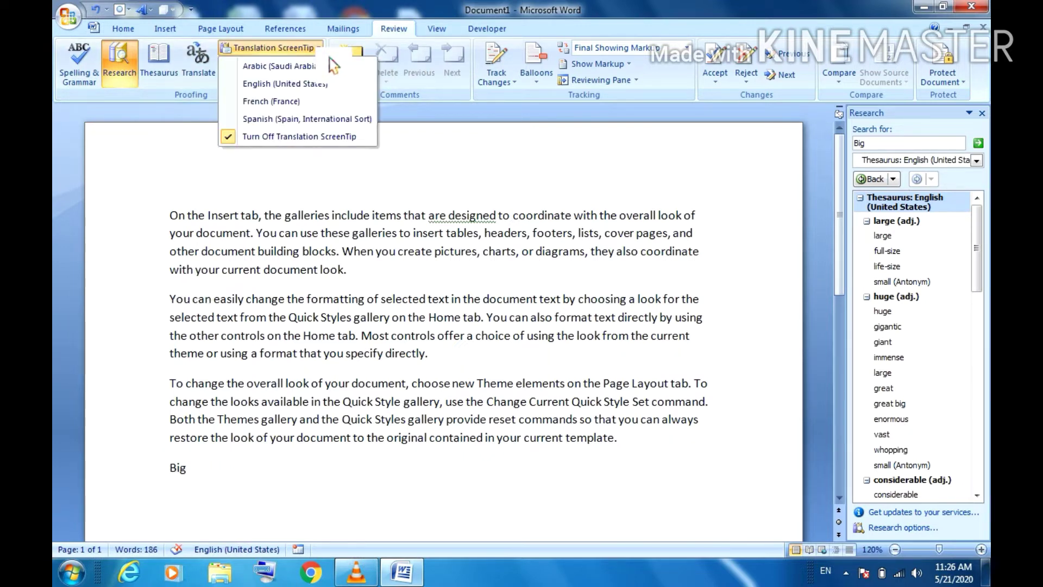
pyautogui.click(460, 159)
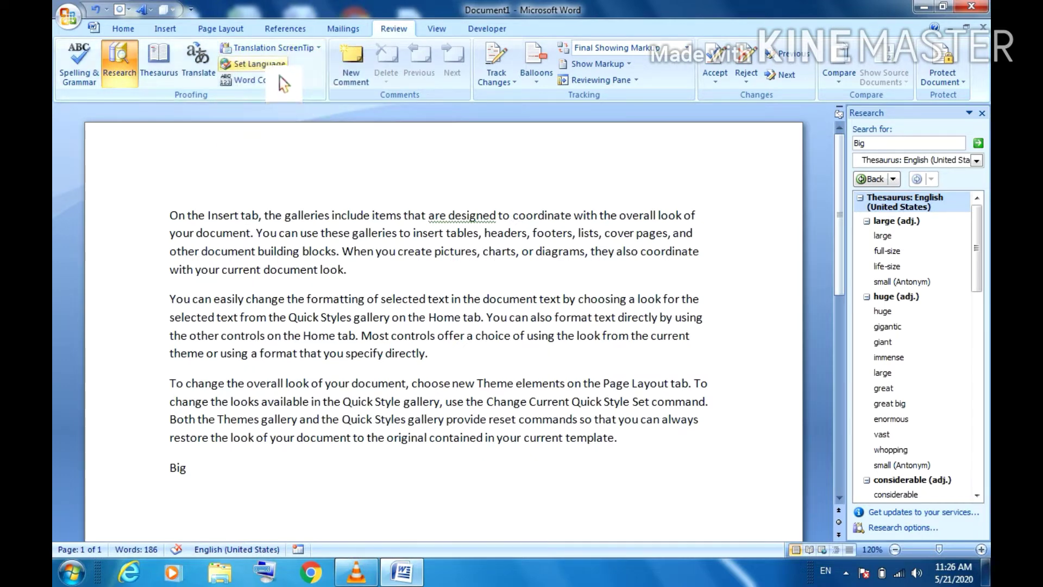
pyautogui.click(256, 64)
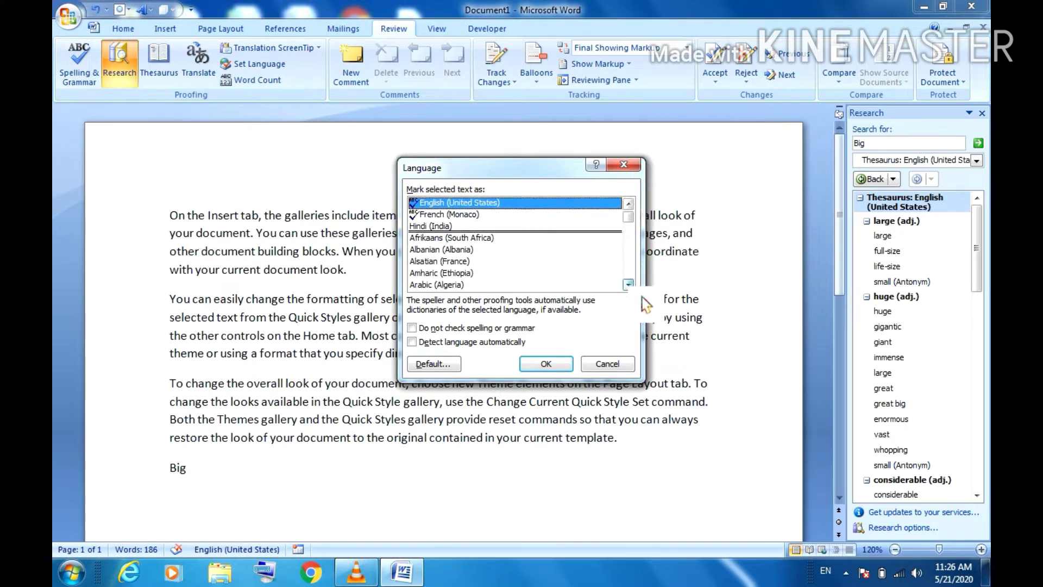
pyautogui.click(629, 204)
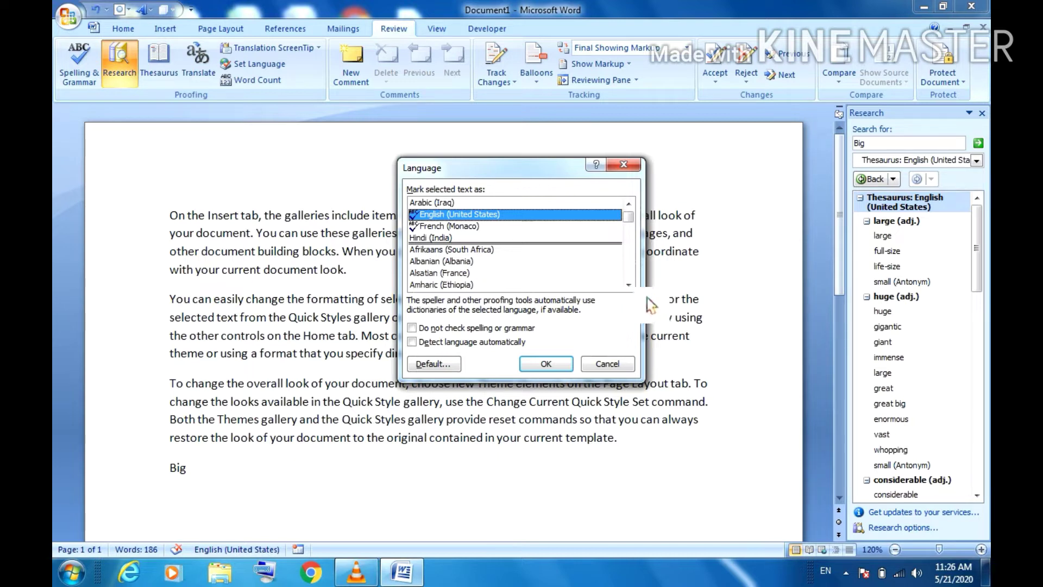
pyautogui.scroll(-1, 646, 304)
pyautogui.scroll(-3, 646, 303)
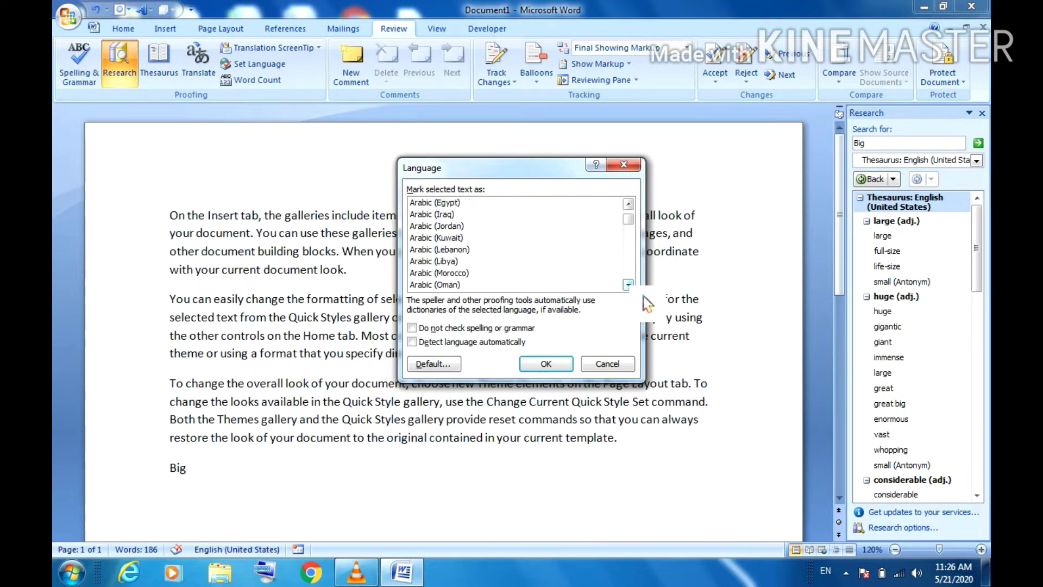
pyautogui.scroll(-1, 646, 303)
pyautogui.scroll(-4, 646, 304)
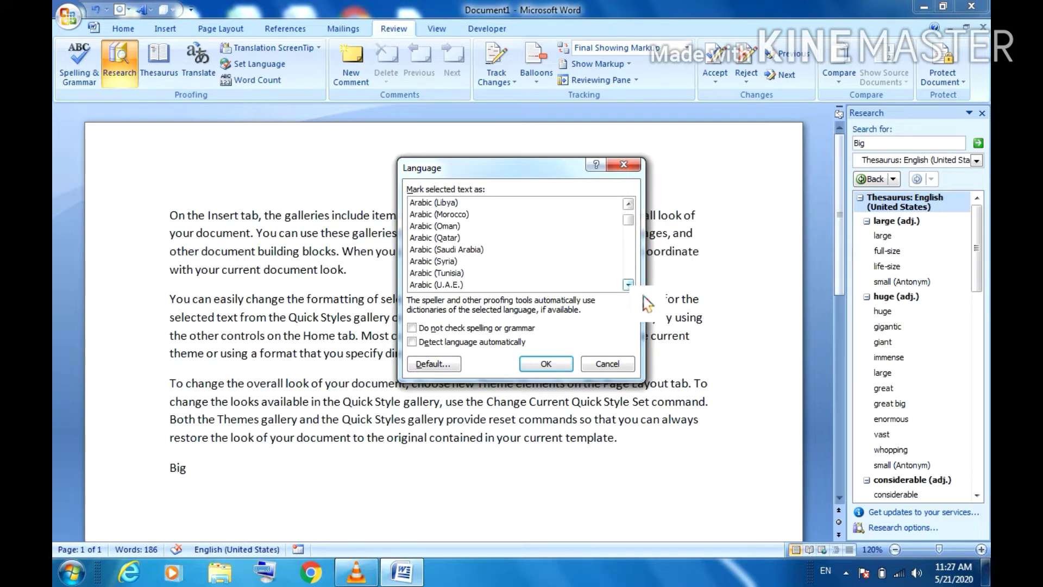
pyautogui.scroll(-3, 646, 303)
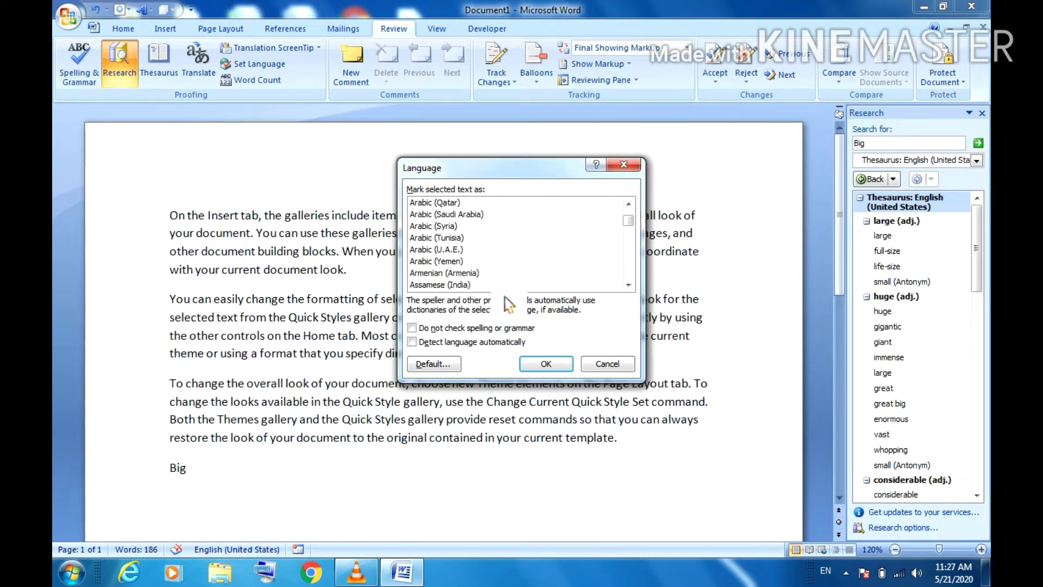
pyautogui.click(566, 370)
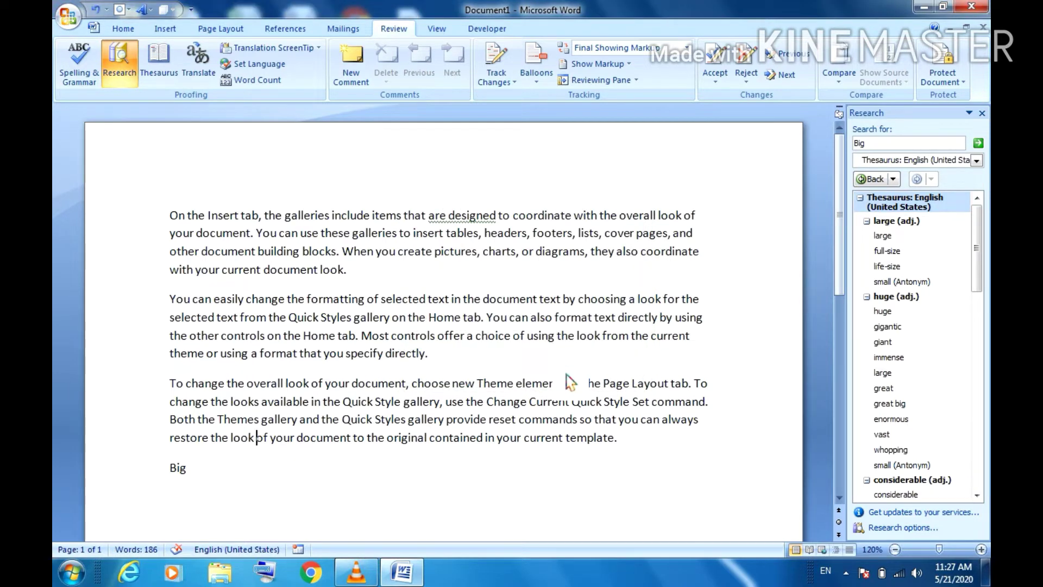
pyautogui.click(275, 82)
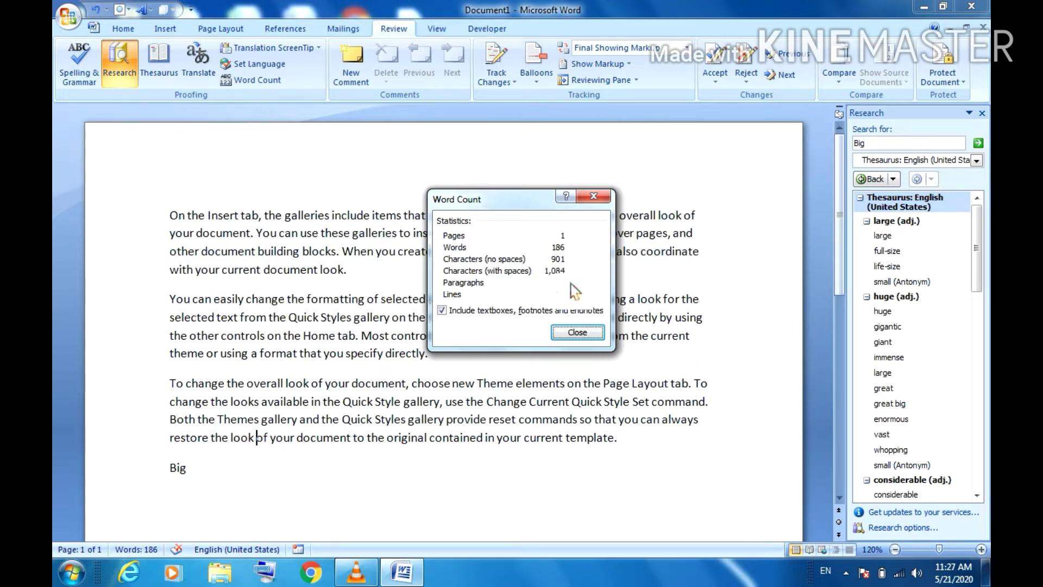
pyautogui.click(594, 196)
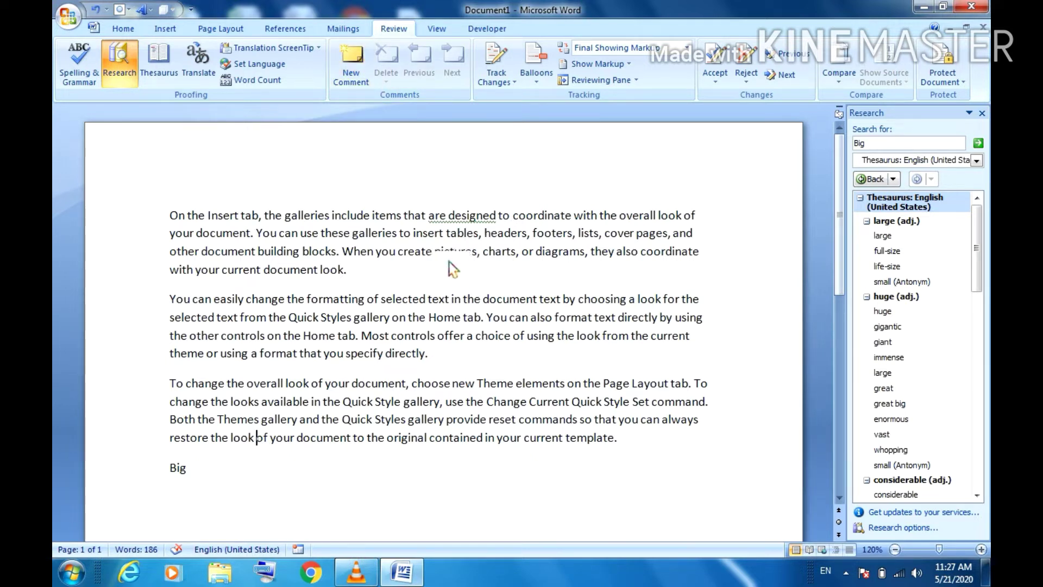
# Step: Add a comment 'This is a boy.' on the word 'pictures'
pyautogui.moveTo(450, 266); pyautogui.dragTo(492, 269)
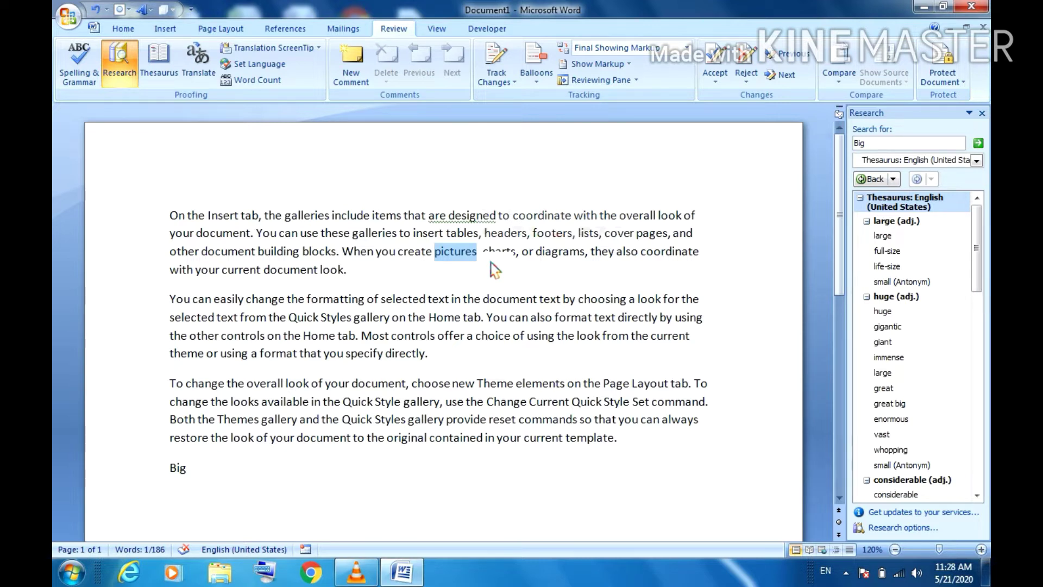
pyautogui.click(356, 71)
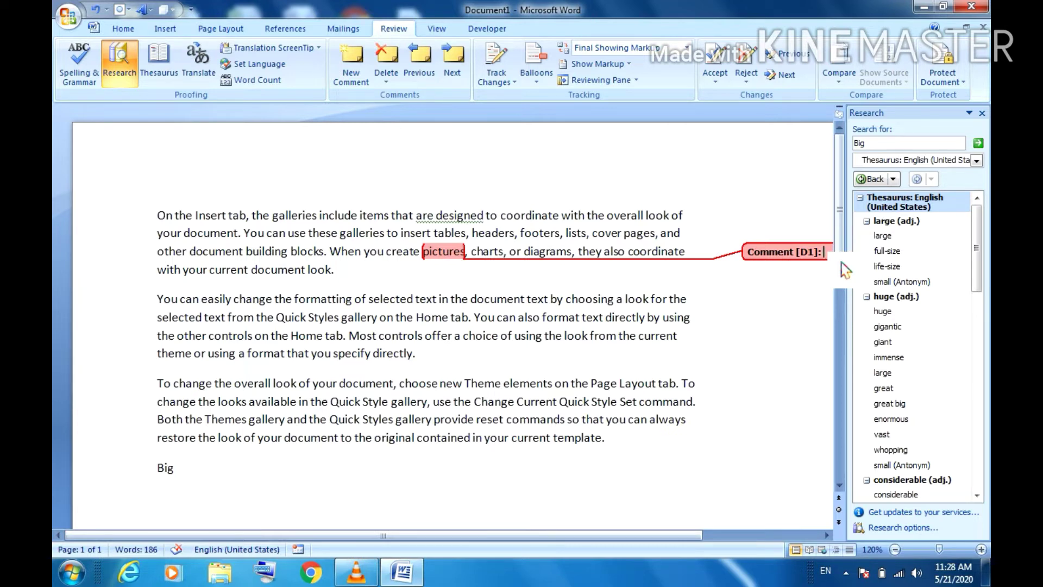
pyautogui.write('this is ')
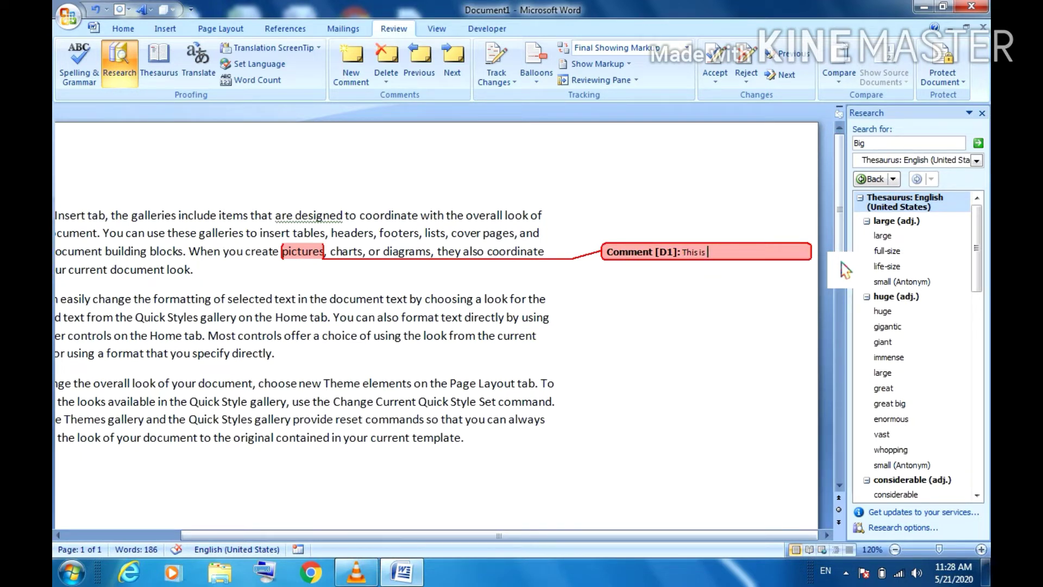
pyautogui.write('a boy.')
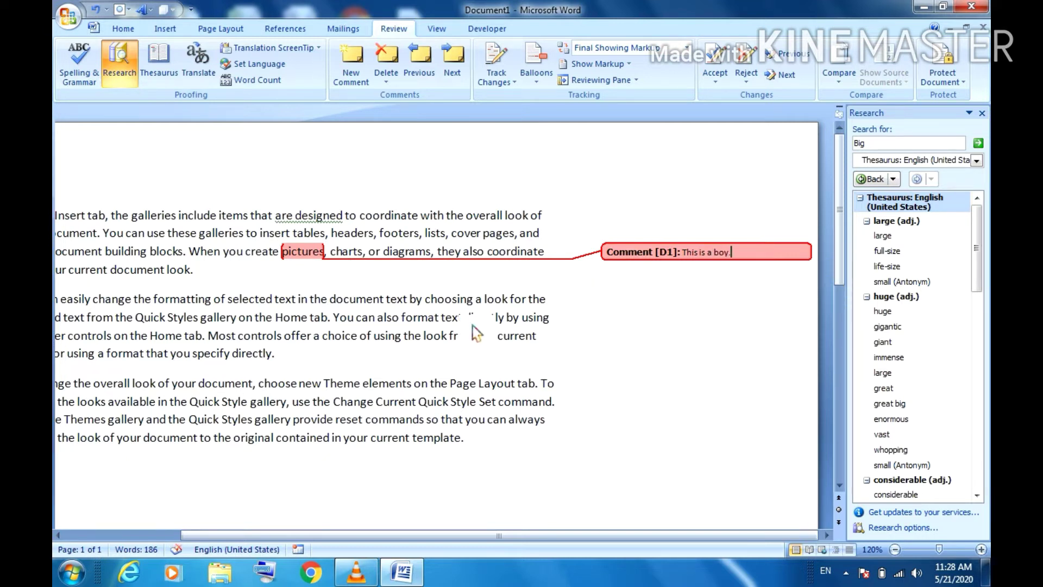
pyautogui.click(375, 361)
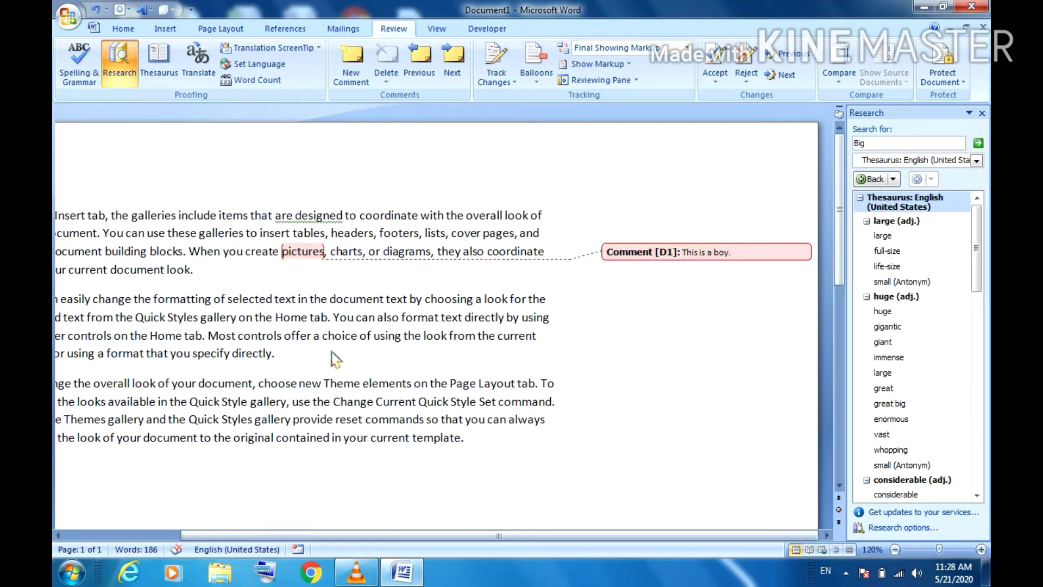
# Step: Add a comment 'India' on 'choice of' and close the Research pane
pyautogui.moveTo(323, 337); pyautogui.dragTo(373, 338)
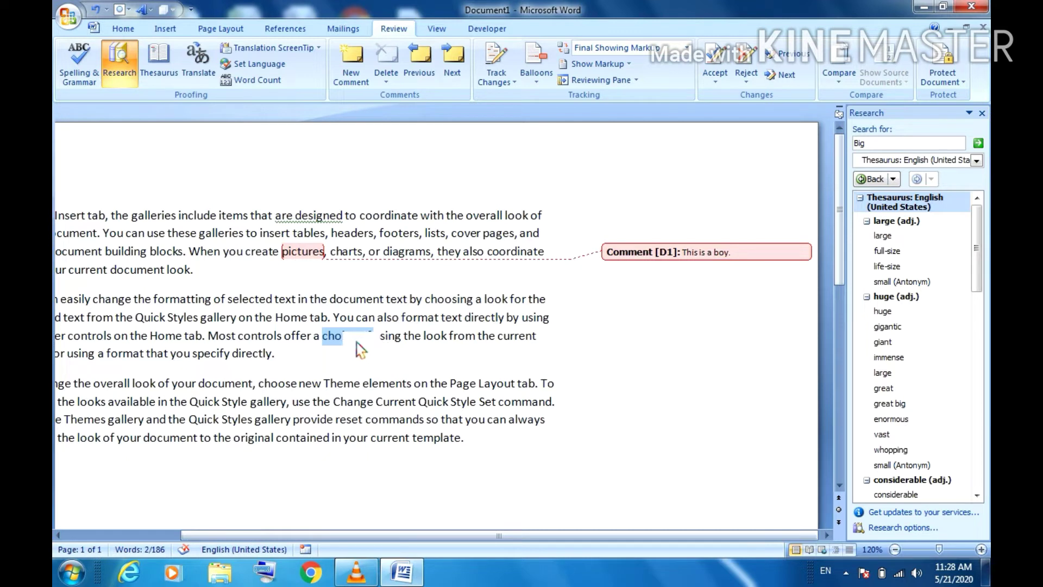
pyautogui.click(368, 74)
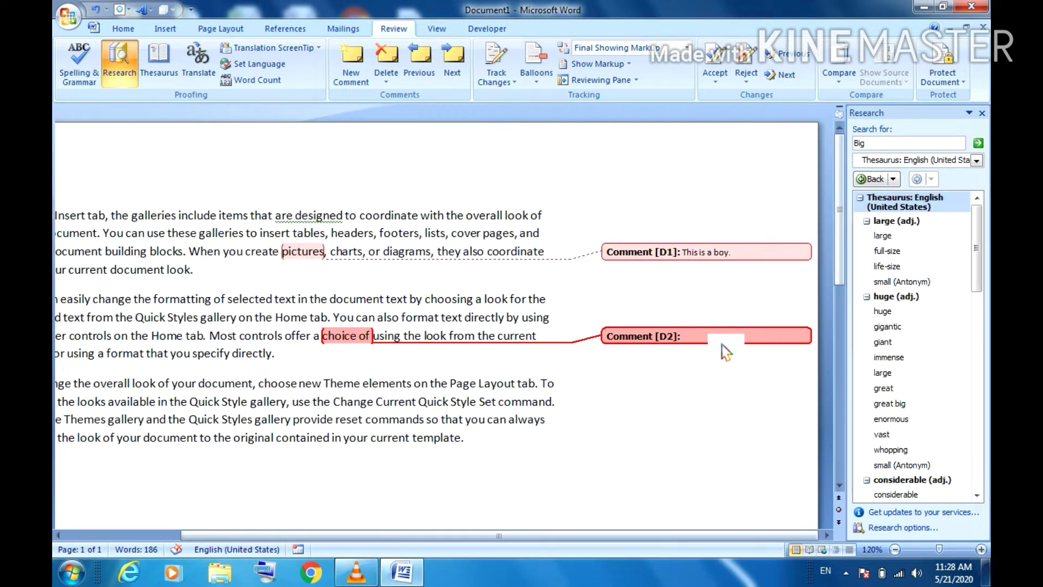
pyautogui.write('India')
pyautogui.click(641, 450)
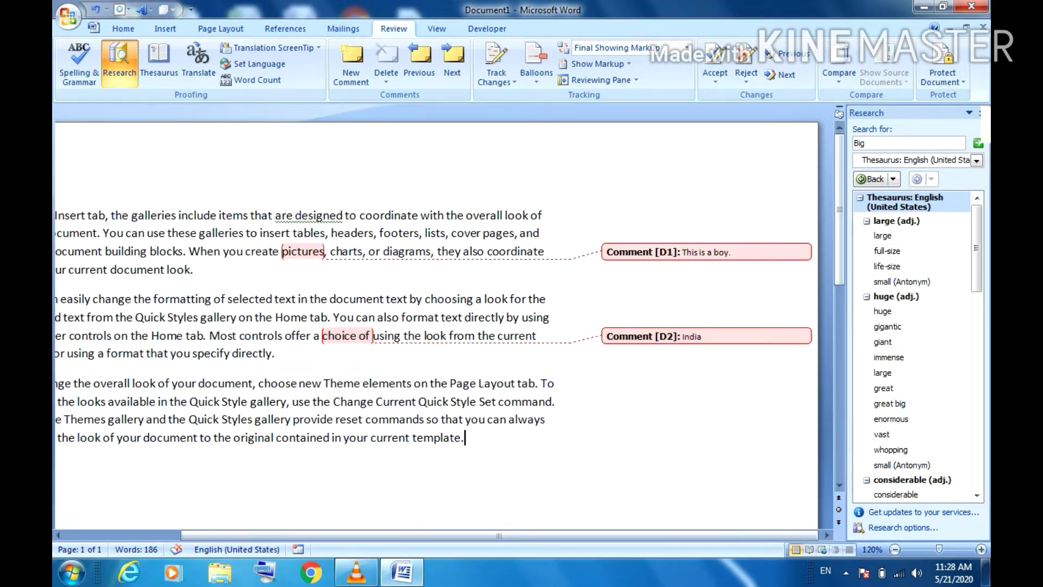
pyautogui.click(981, 113)
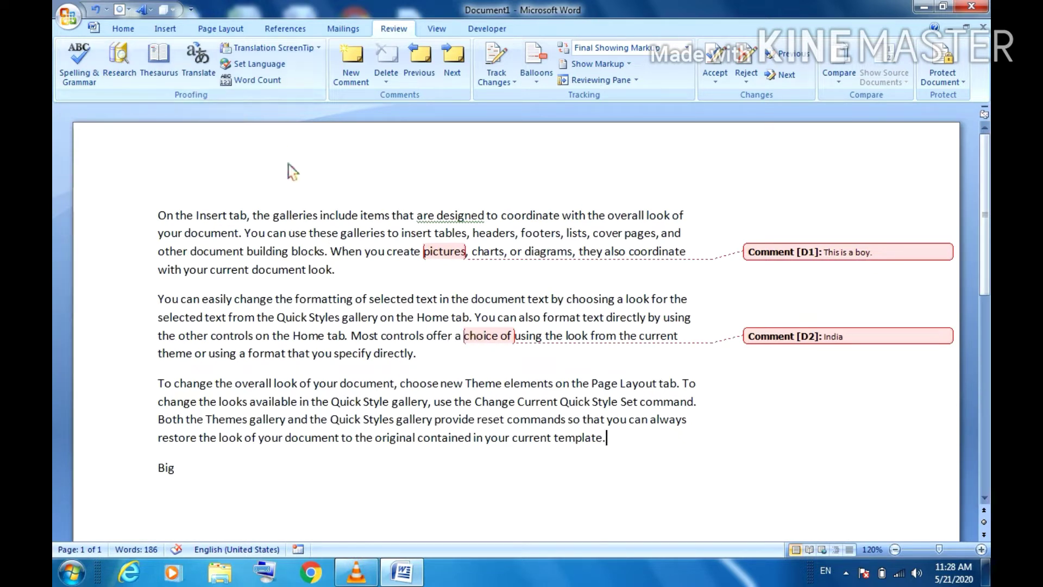
pyautogui.click(435, 81)
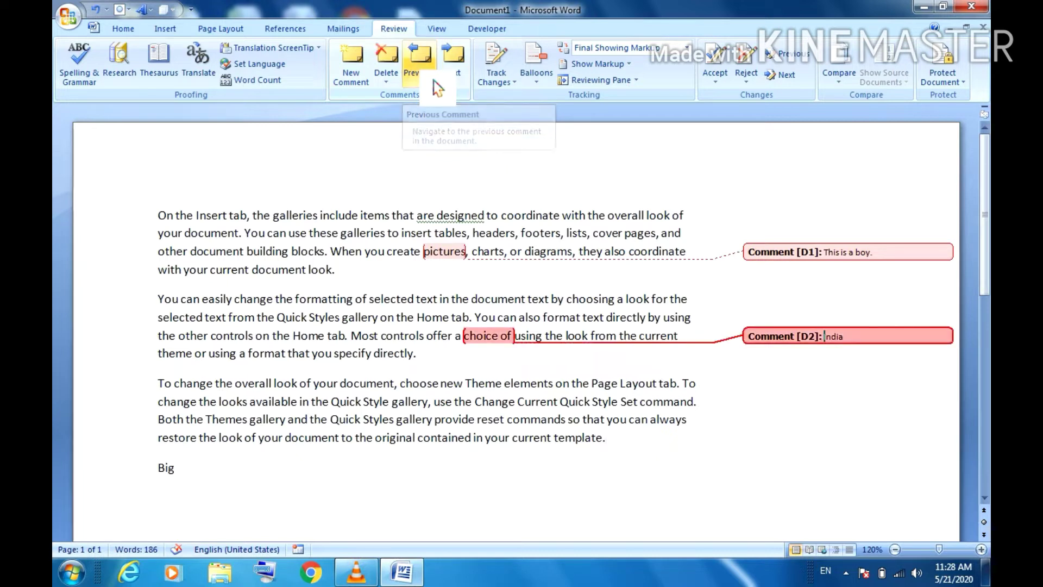
pyautogui.click(437, 86)
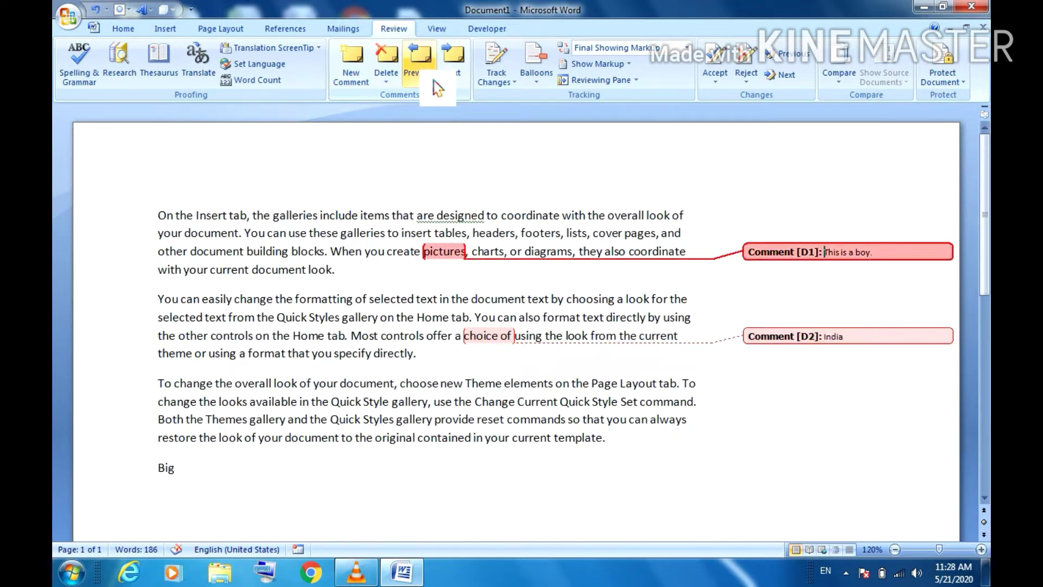
pyautogui.click(471, 85)
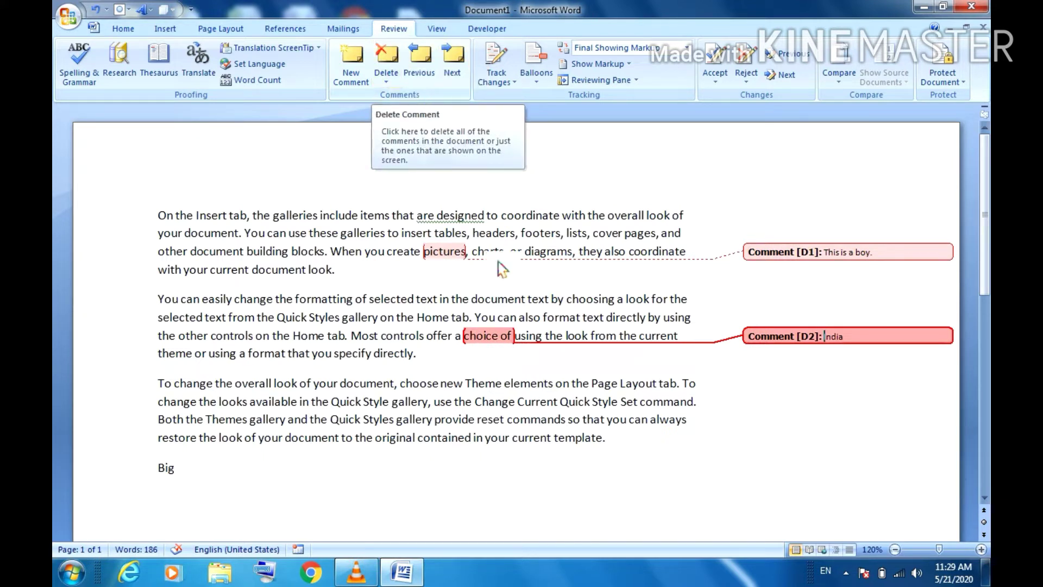
pyautogui.click(512, 357)
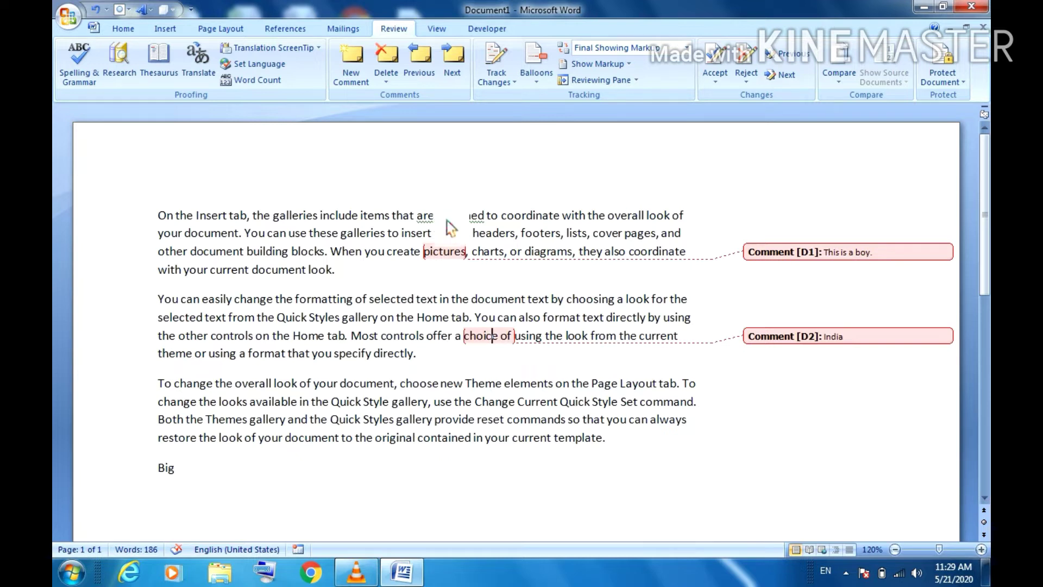
pyautogui.click(496, 60)
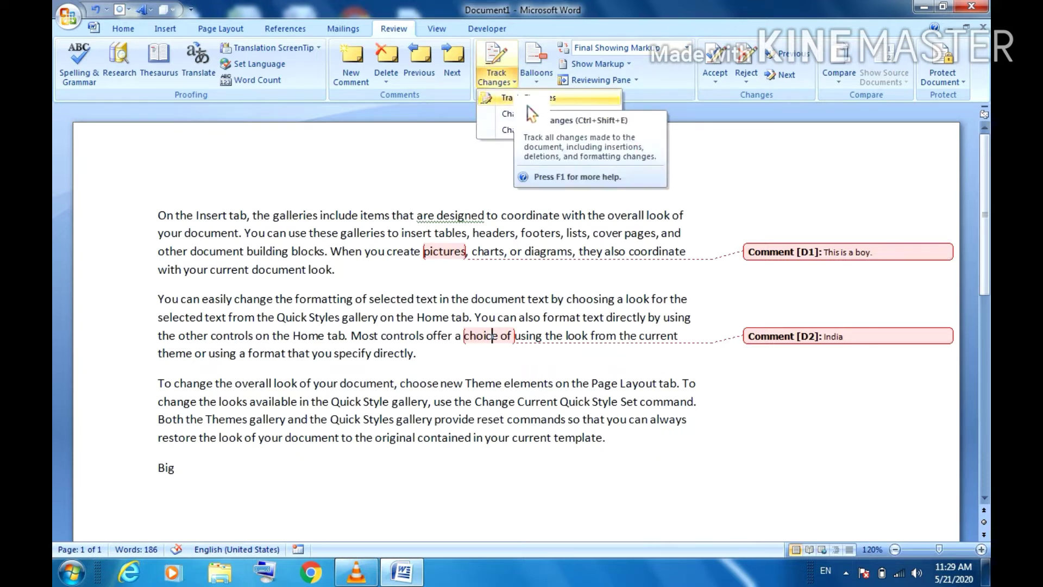
# Step: Turn on Track Changes and delete the word 'document' on line 2
pyautogui.click(527, 105)
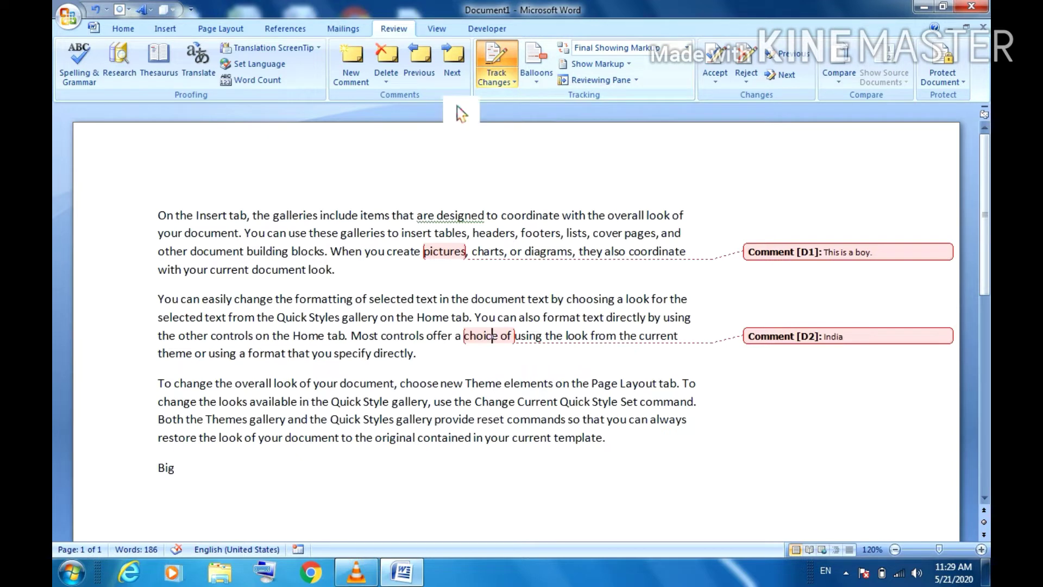
pyautogui.click(240, 242)
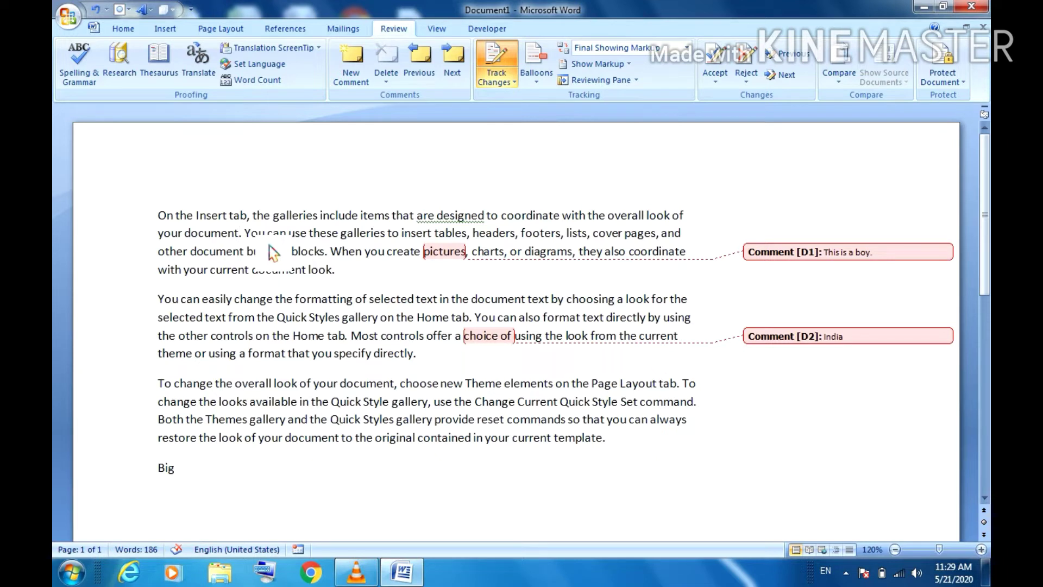
pyautogui.press('Left')
pyautogui.press('Left')
pyautogui.press('Delete')
pyautogui.press('Delete')
pyautogui.press('BackSpace')
pyautogui.press('BackSpace')
pyautogui.press('BackSpace')
pyautogui.press('BackSpace')
pyautogui.press('BackSpace')
pyautogui.press('BackSpace')
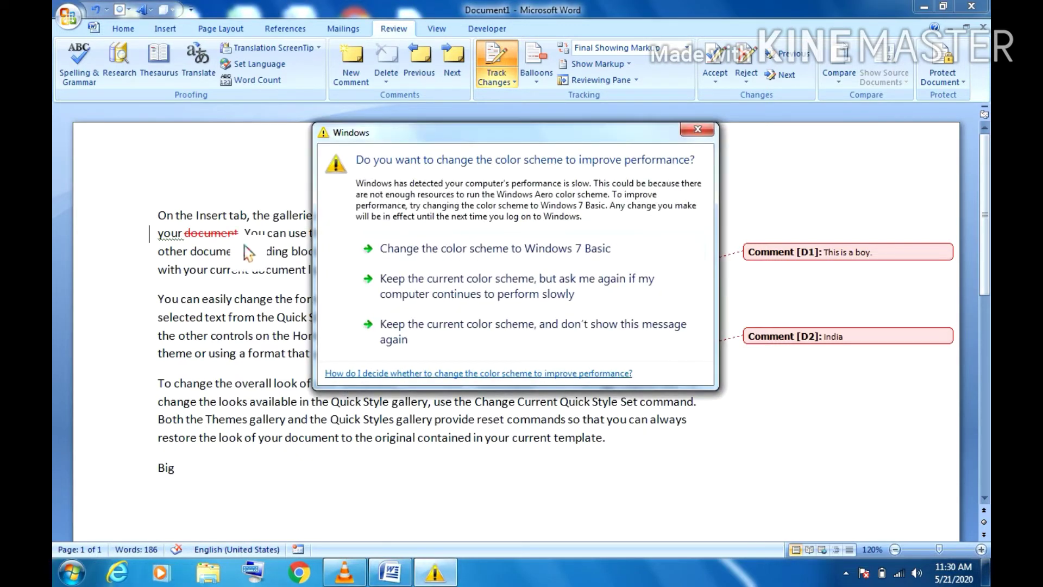
# Step: Insert 'the' before 'the formatting' in paragraph two as a tracked change
pyautogui.click(700, 131)
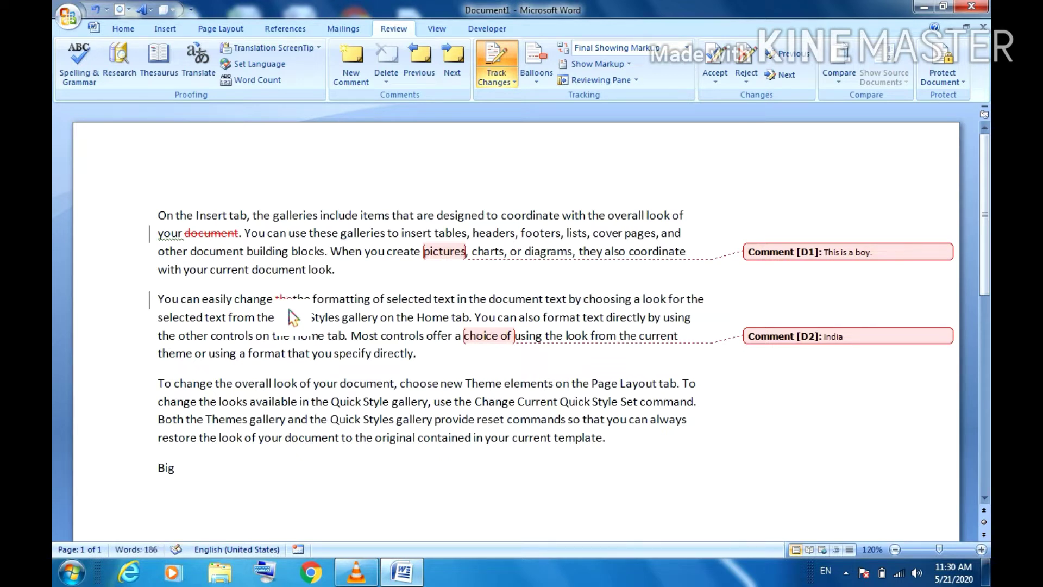
pyautogui.write('the')
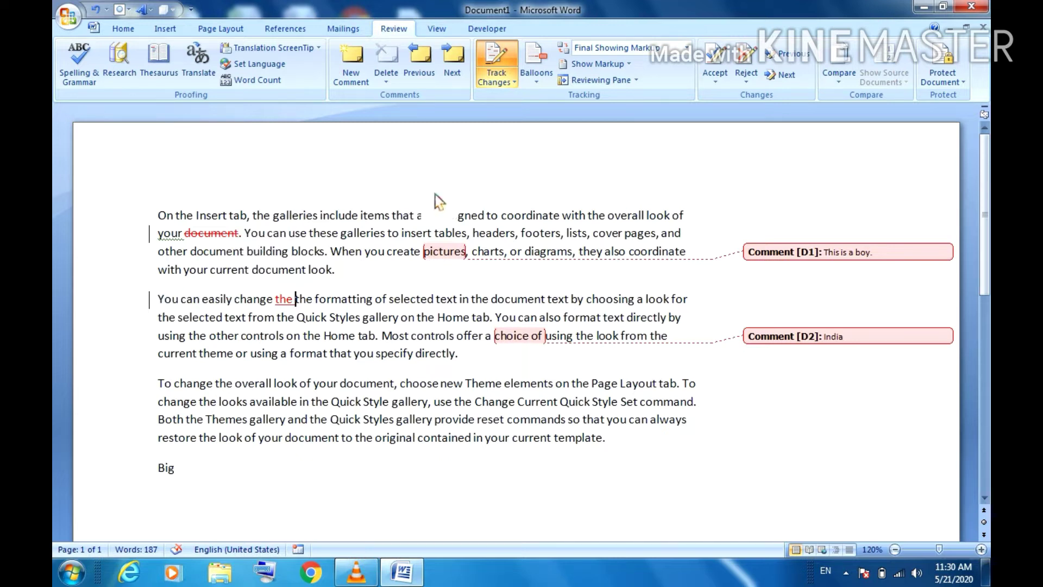
pyautogui.click(688, 48)
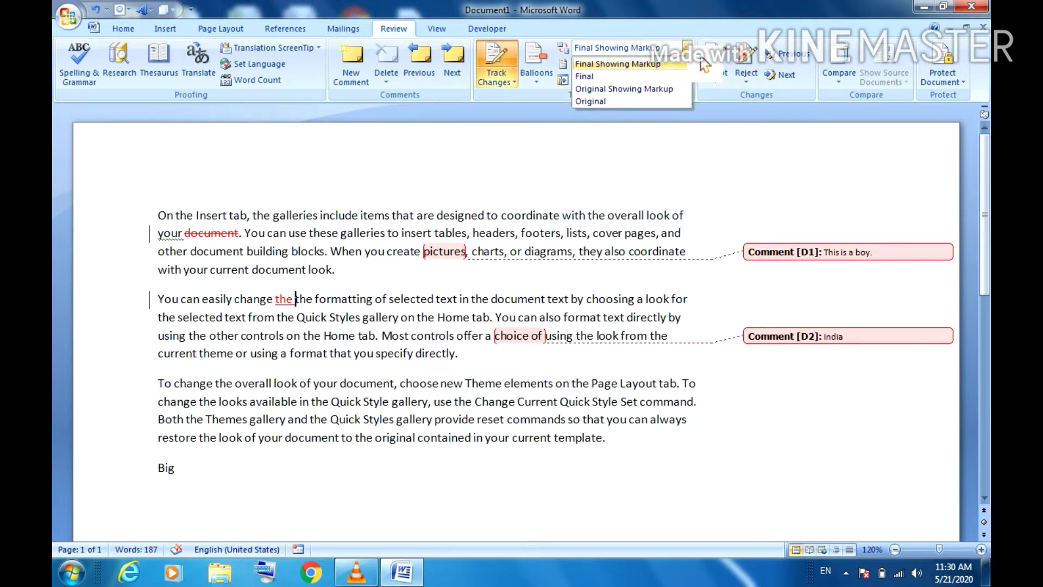
# Step: Preview Original, Original Showing Markup and Final Showing Markup, then settle on the Final view
pyautogui.click(608, 103)
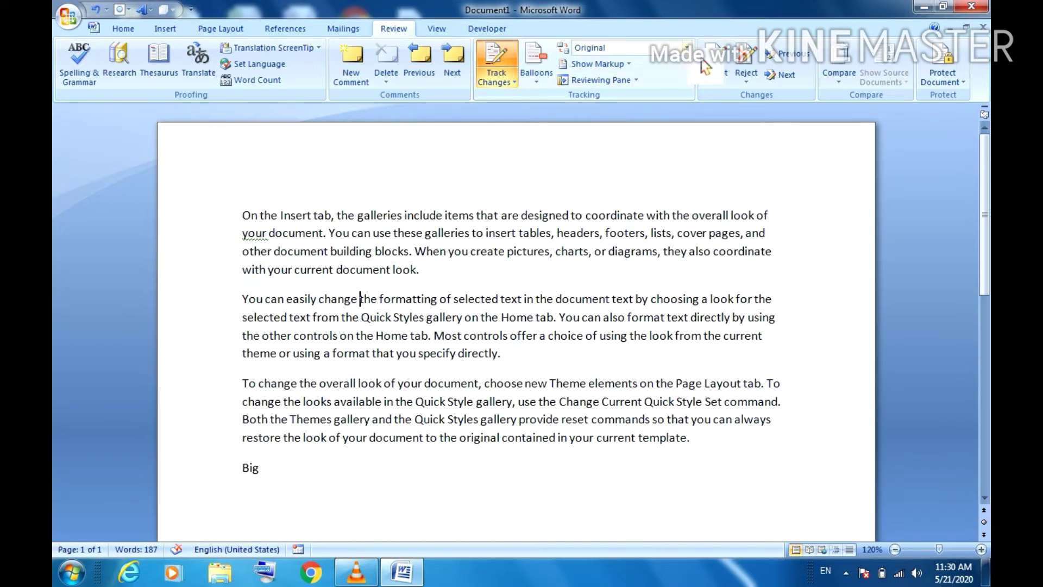
pyautogui.click(688, 47)
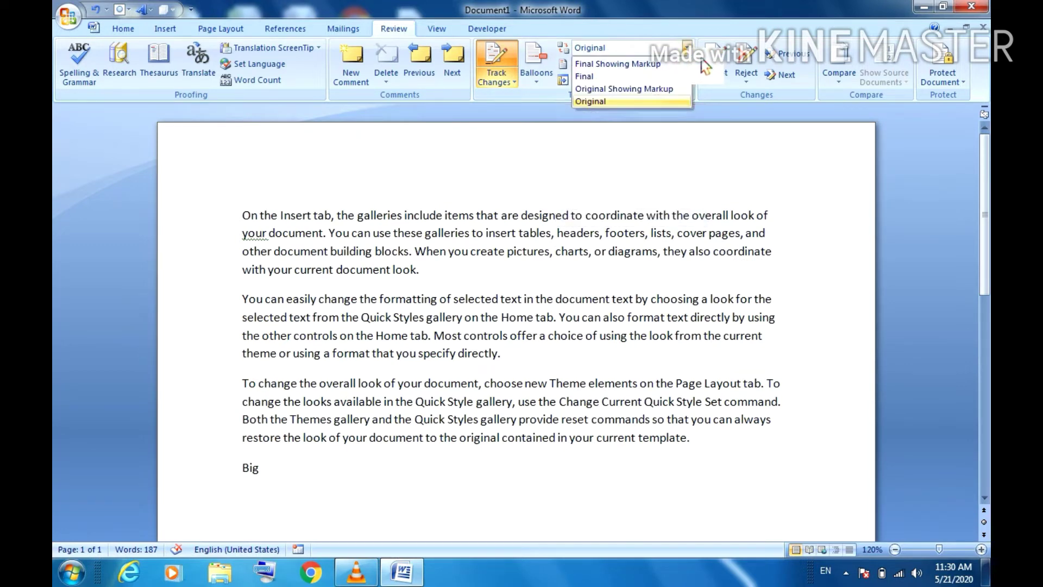
pyautogui.click(641, 91)
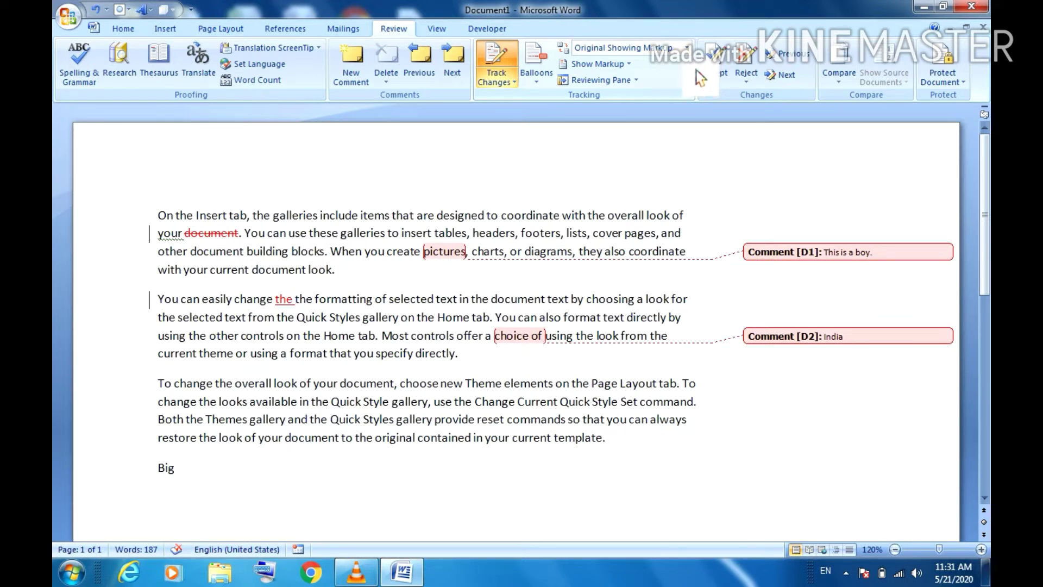
pyautogui.click(687, 48)
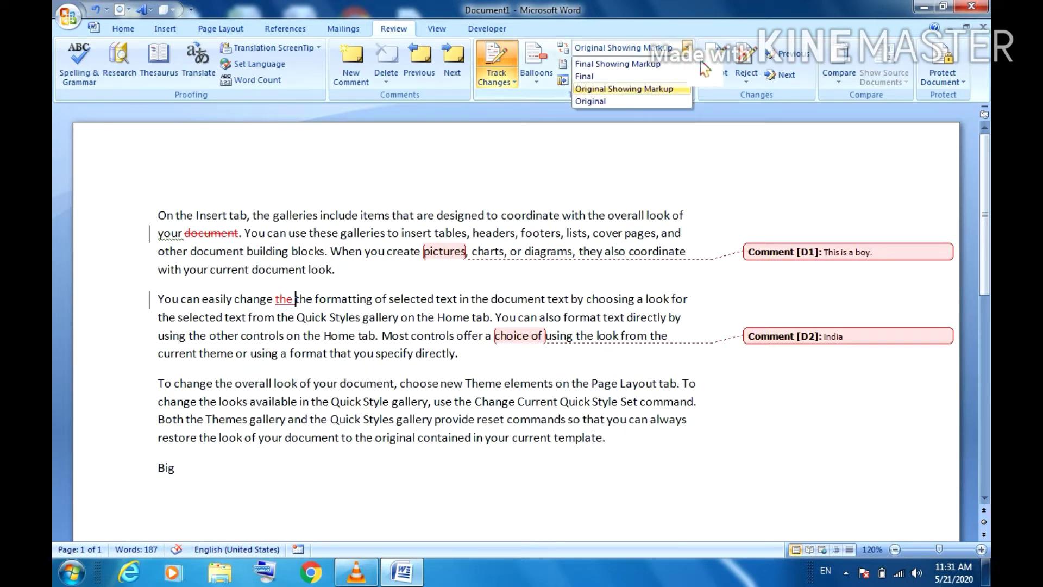
pyautogui.click(644, 66)
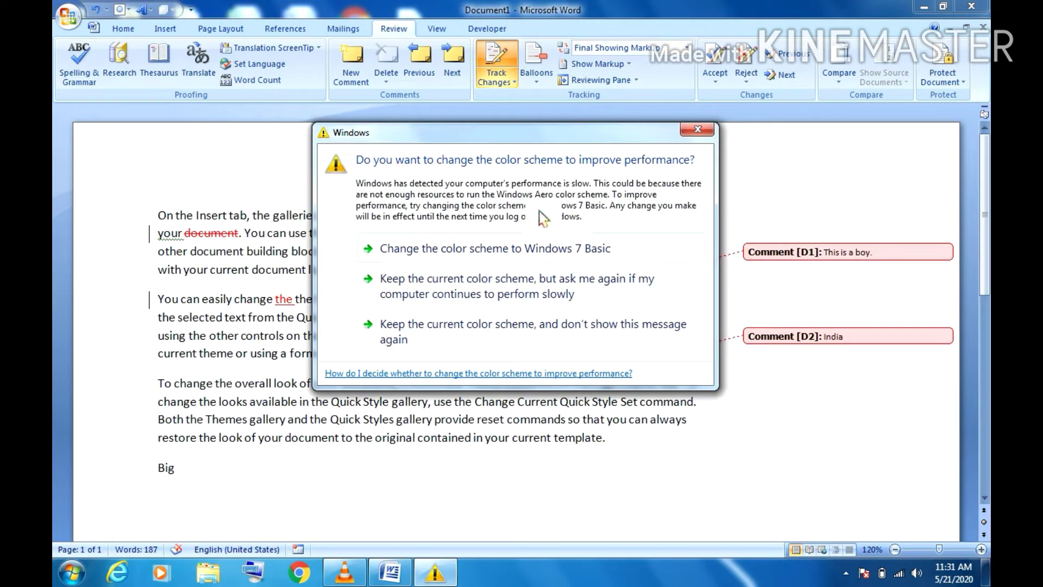
pyautogui.click(698, 129)
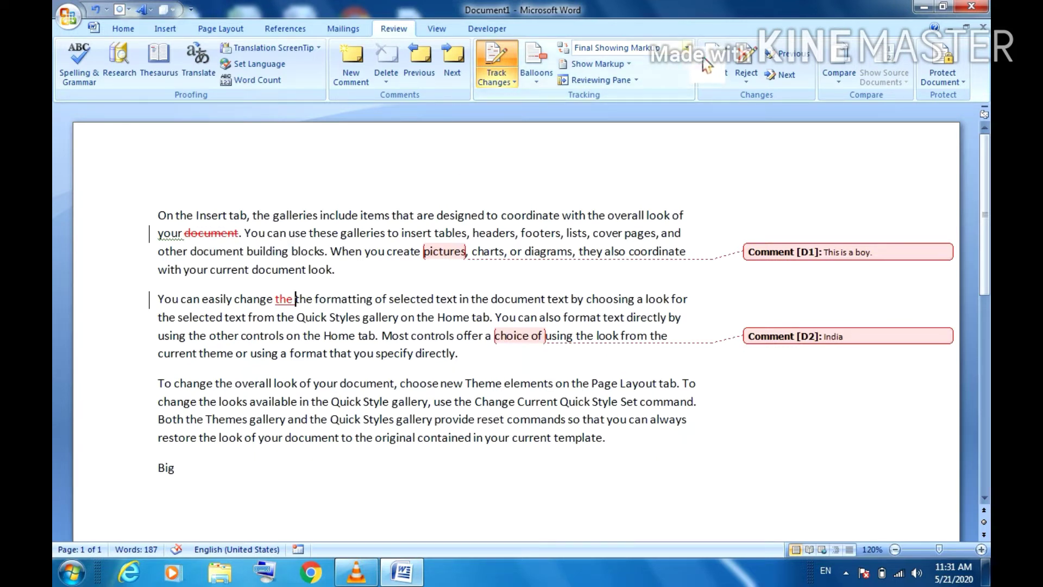
pyautogui.click(686, 48)
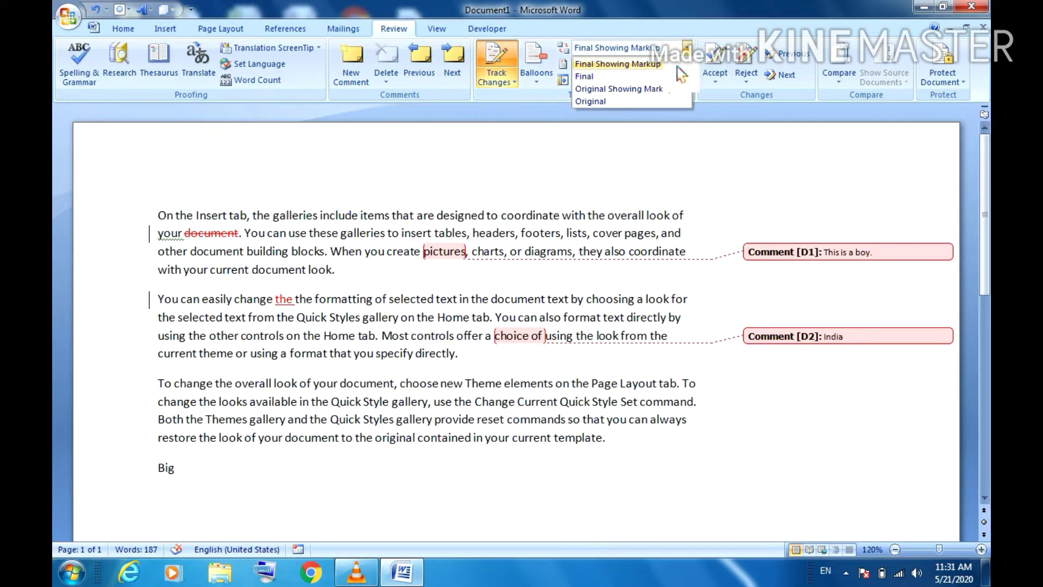
pyautogui.click(626, 87)
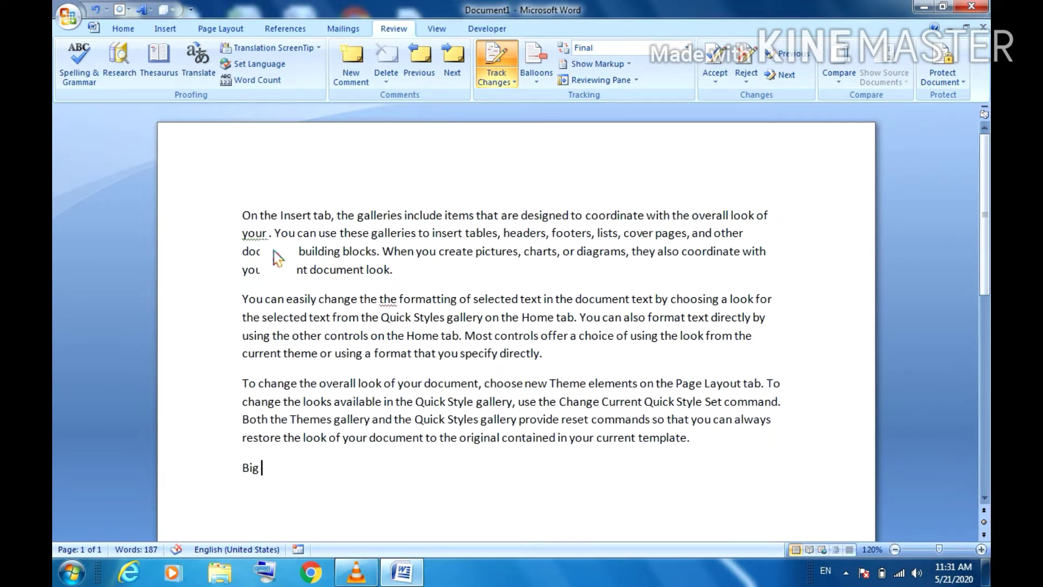
# Step: Remove the closing line 'Big' and type the equation 2+2/2=2 on the last line
pyautogui.press('BackSpace')
pyautogui.press('BackSpace')
pyautogui.press('BackSpace')
pyautogui.press('BackSpace')
pyautogui.press('BackSpace')
pyautogui.write('25')
pyautogui.press('BackSpace')
pyautogui.press('BackSpace')
pyautogui.press('Return')
pyautogui.write('25')
pyautogui.press('BackSpace')
pyautogui.write('+2/2=2')
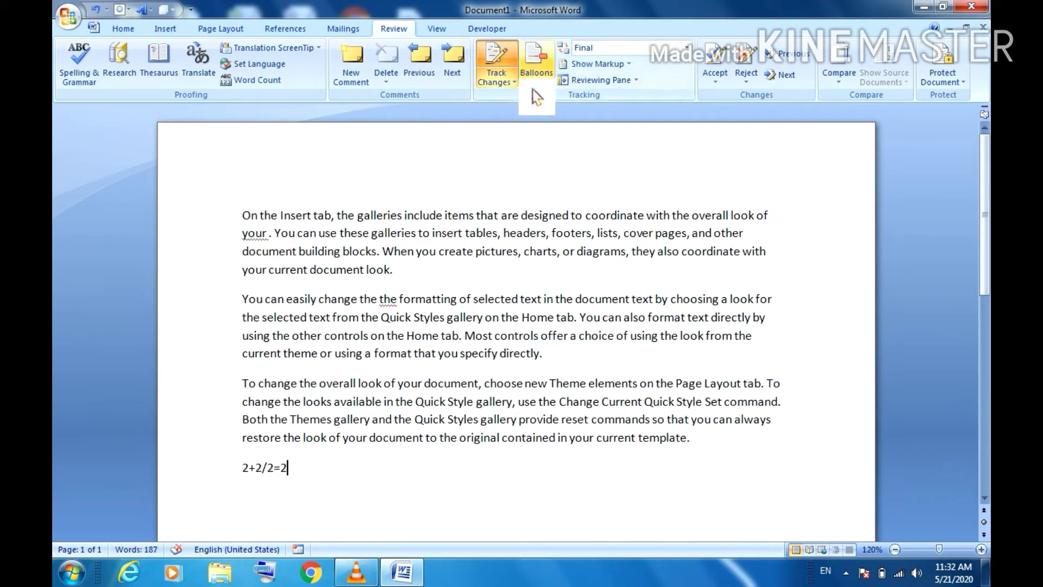
pyautogui.click(514, 82)
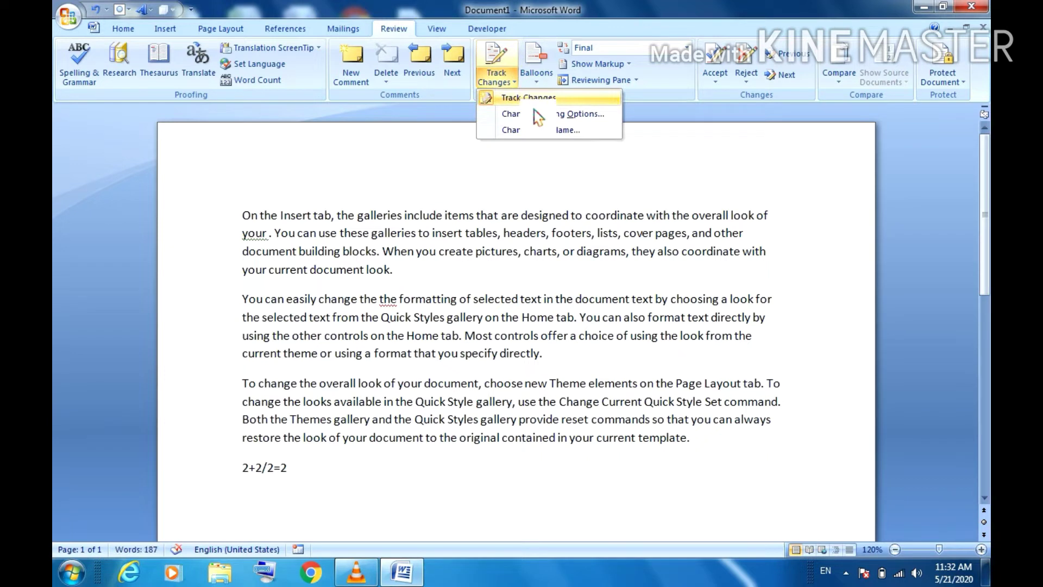
# Step: Restore the equation's final 2, then turn Track Changes back on so markup shows again
pyautogui.press('Escape')
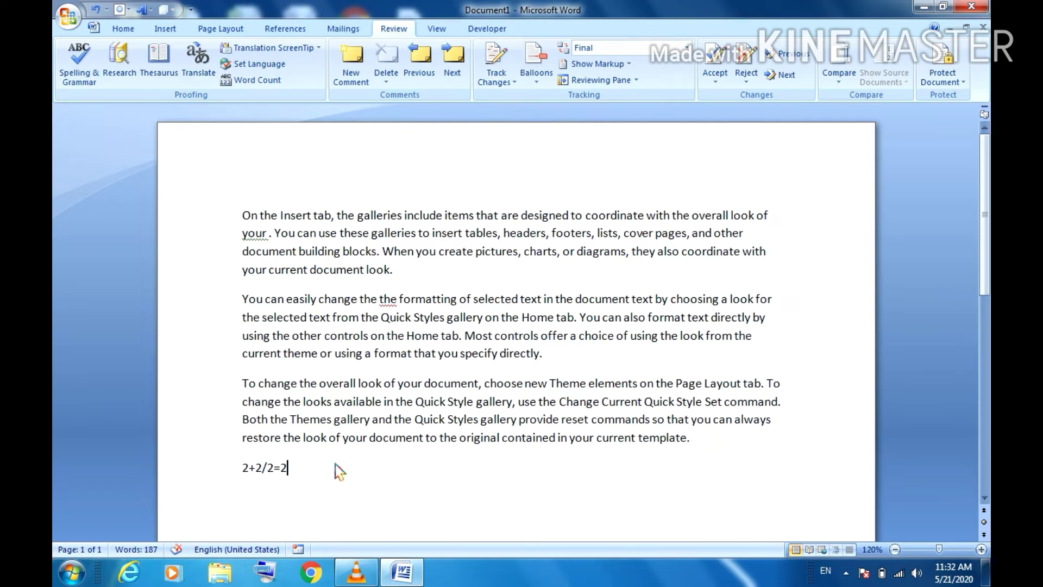
pyautogui.press('BackSpace')
pyautogui.write('3')
pyautogui.press('BackSpace')
pyautogui.write('2')
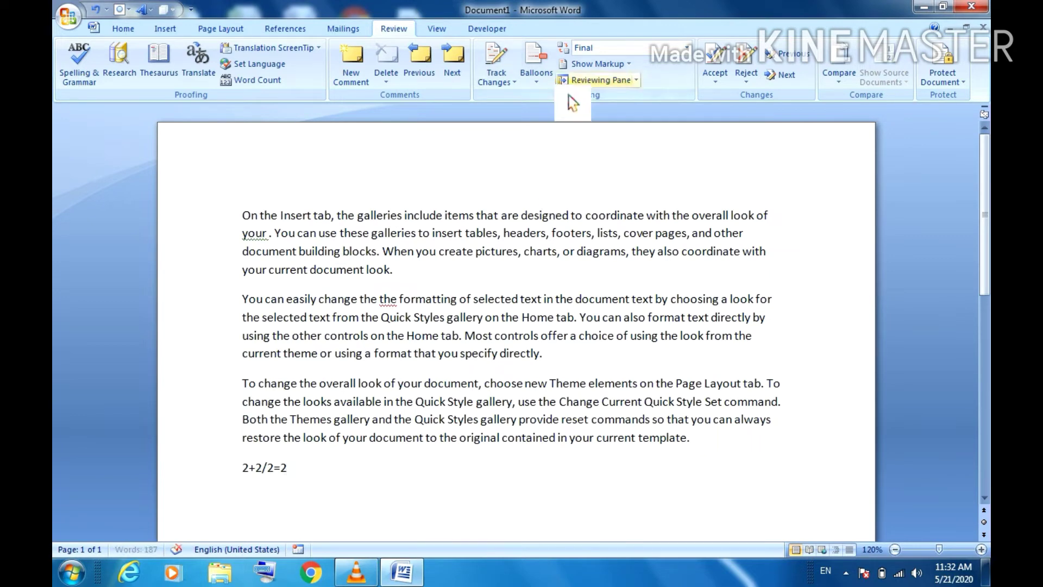
pyautogui.click(495, 81)
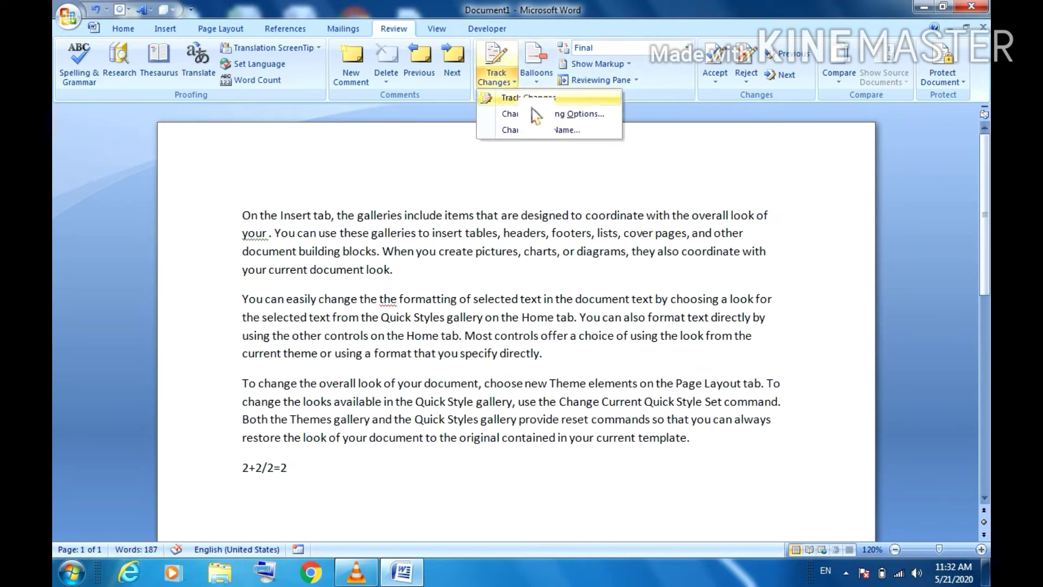
pyautogui.click(531, 98)
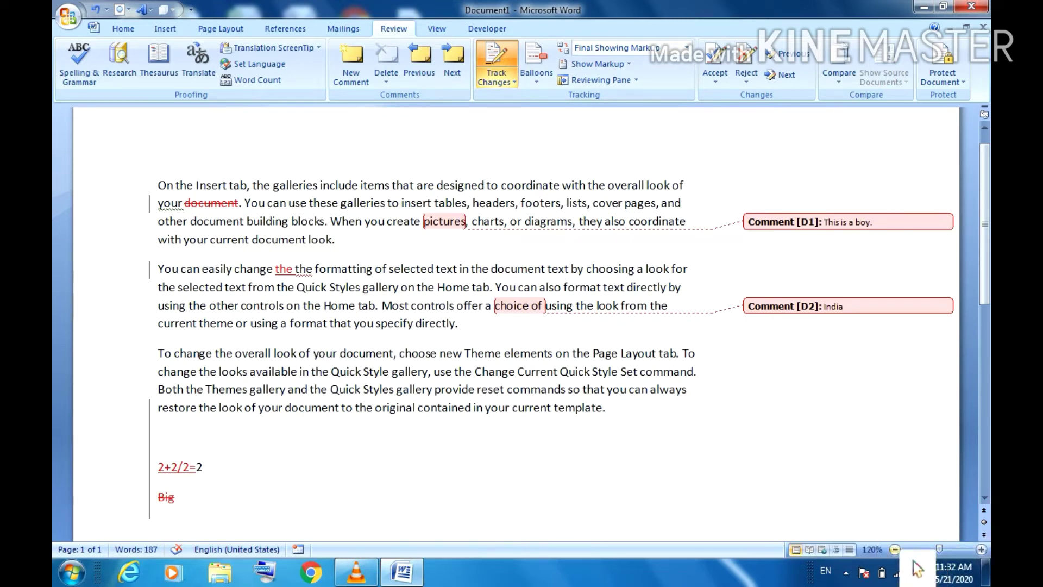
# Step: Delete the equation line and the closing 'ate.' of 'template.' as tracked deletions
pyautogui.keyDown('ctrl'); pyautogui.scroll(-1, 915, 570); pyautogui.keyUp('ctrl')
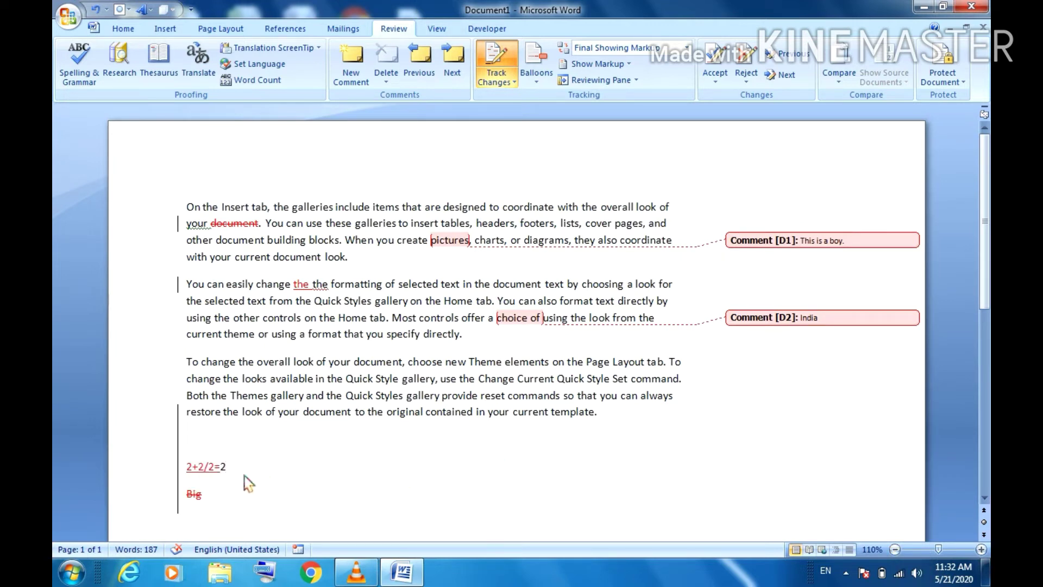
pyautogui.press('BackSpace')
pyautogui.press('BackSpace')
pyautogui.press('BackSpace')
pyautogui.press('BackSpace')
pyautogui.press('BackSpace')
pyautogui.press('BackSpace')
pyautogui.press('BackSpace')
pyautogui.press('BackSpace')
pyautogui.press('BackSpace')
pyautogui.press('BackSpace')
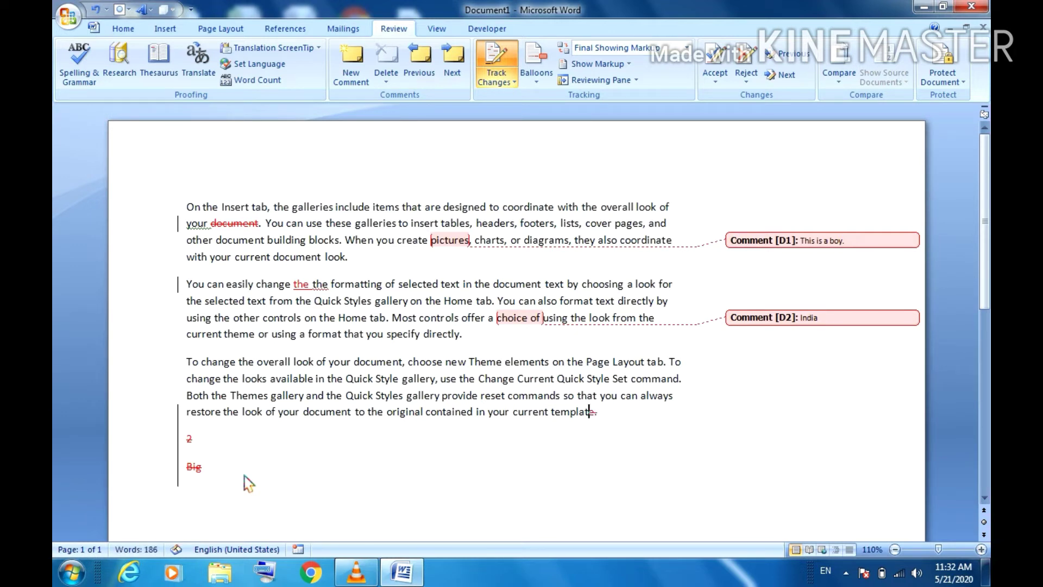
pyautogui.press('BackSpace')
pyautogui.press('BackSpace')
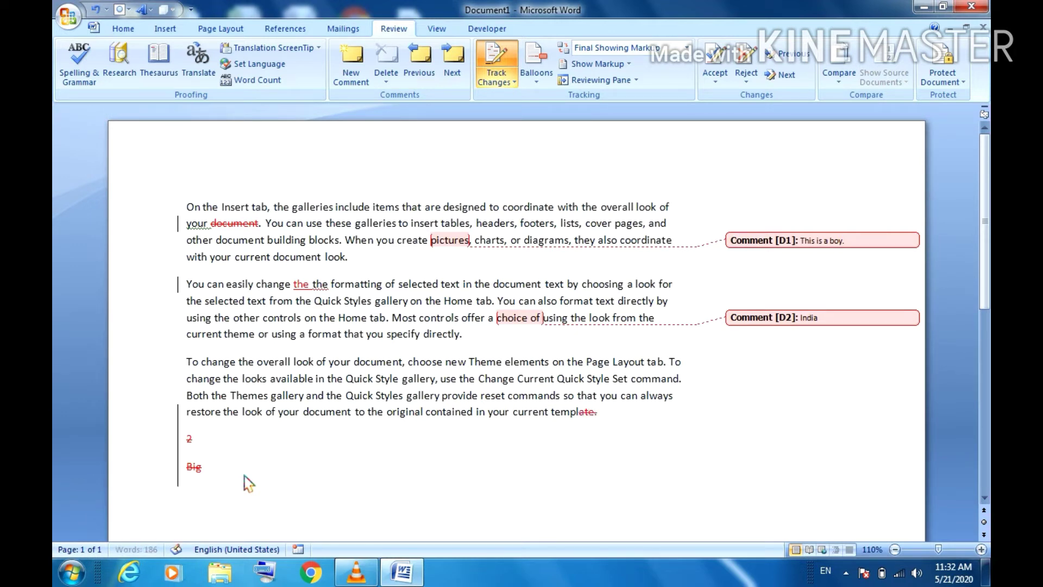
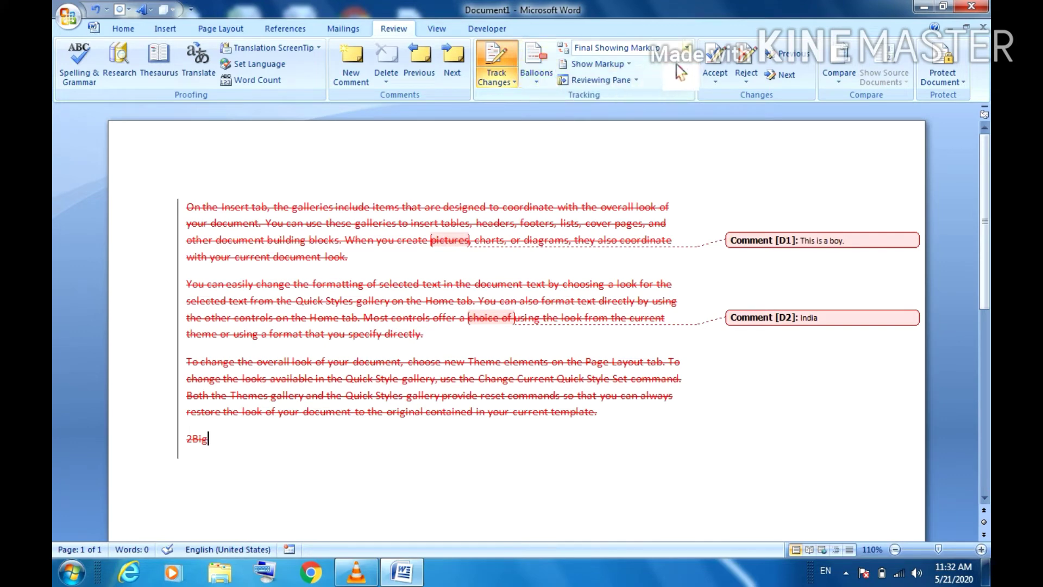
# Step: Open the Track Changes options list on the Review tab before selecting all the tracked text
pyautogui.click(506, 82)
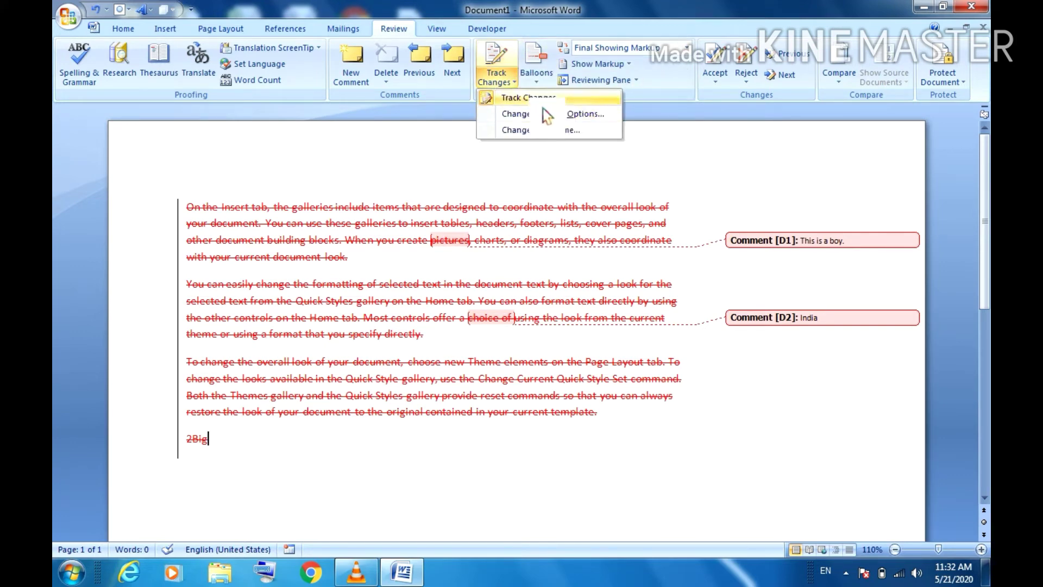
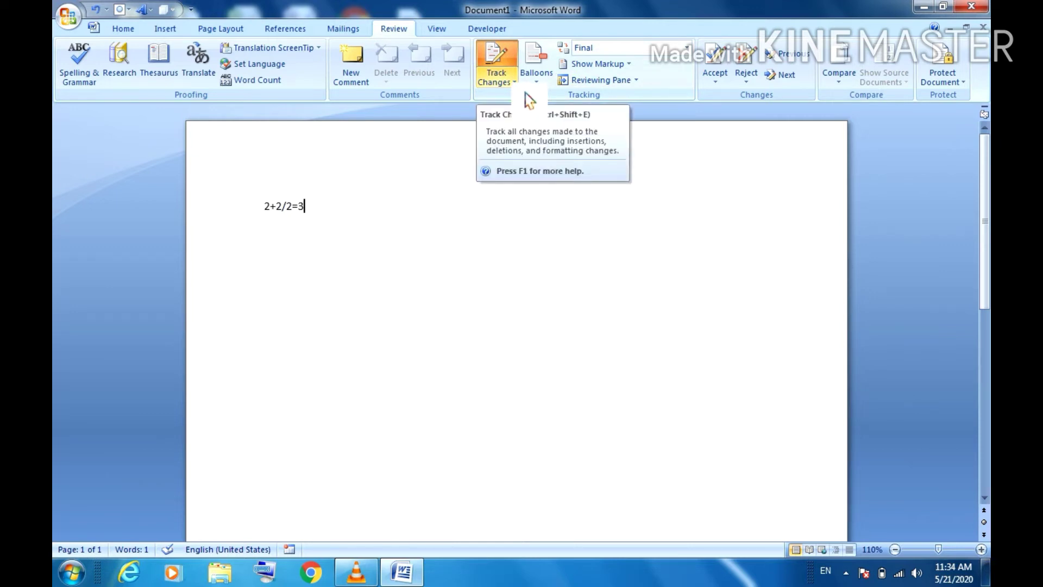
# Step: Delete the end of the 2+2/2=3 equation text
pyautogui.press('BackSpace')
pyautogui.press('BackSpace')
pyautogui.press('BackSpace')
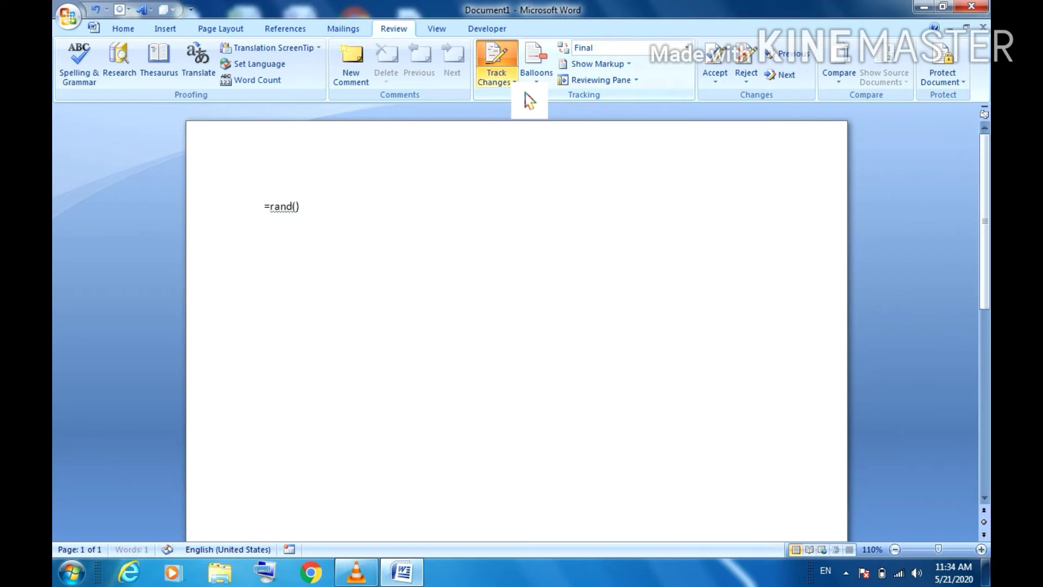
# Step: Expand =rand() into sample paragraphs and add a comment on the word 'formatting'
pyautogui.press('Return')
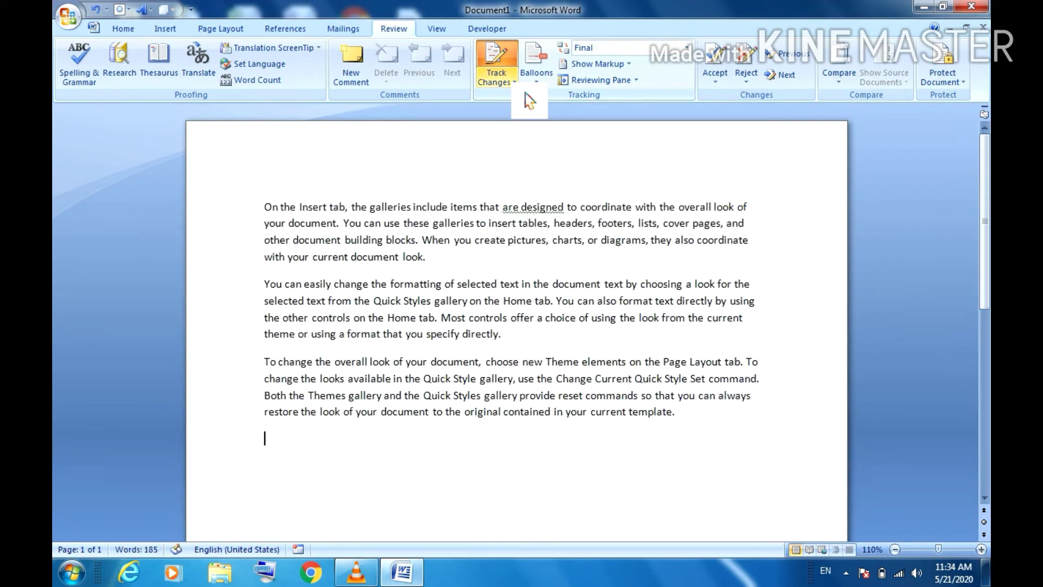
pyautogui.doubleClick(405, 288)
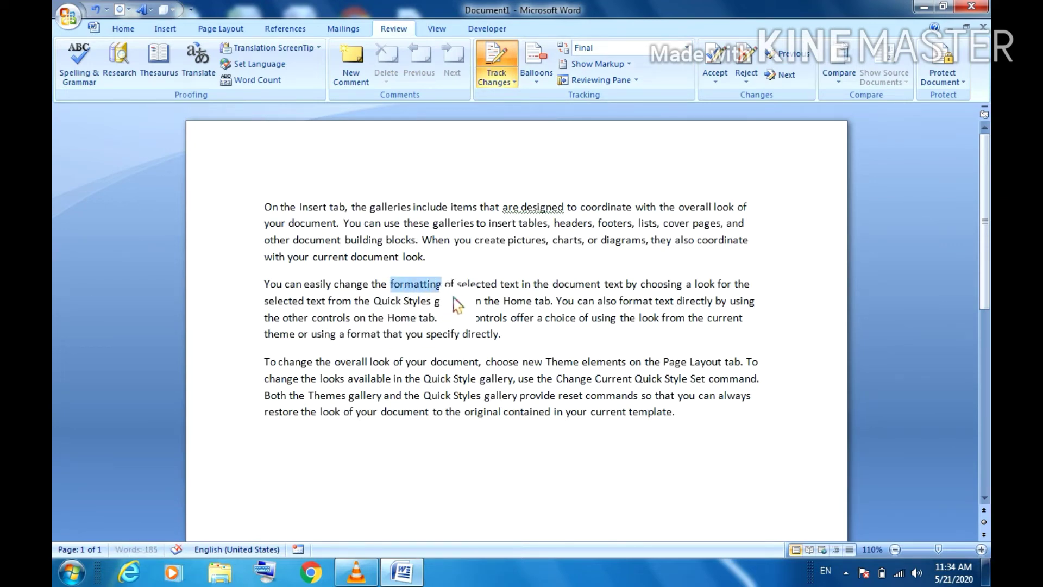
pyautogui.click(351, 64)
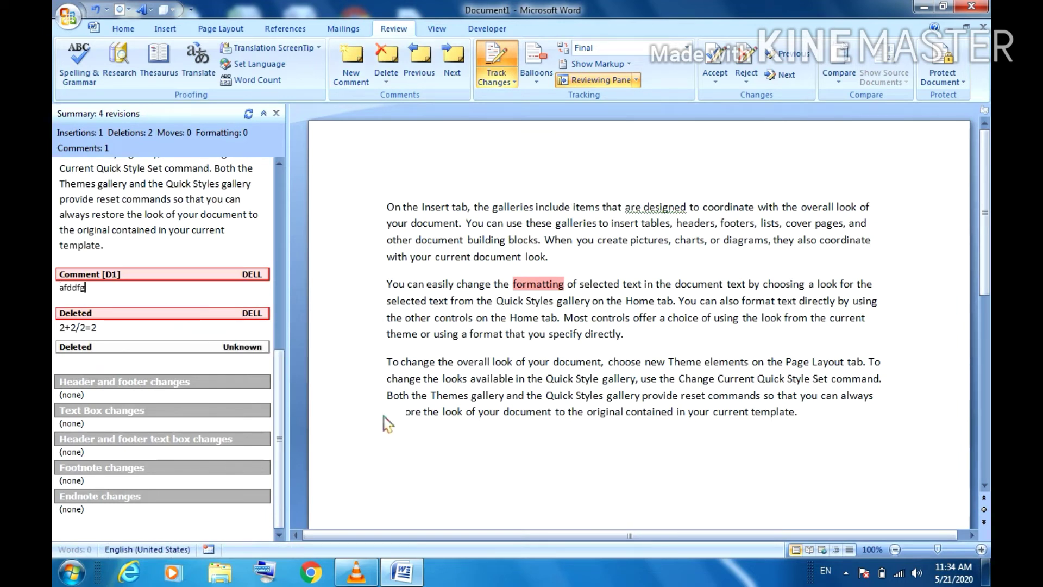
# Step: Delete 'document' as a tracked change and add a second comment on 'your'
pyautogui.moveTo(516, 419); pyautogui.dragTo(563, 425)
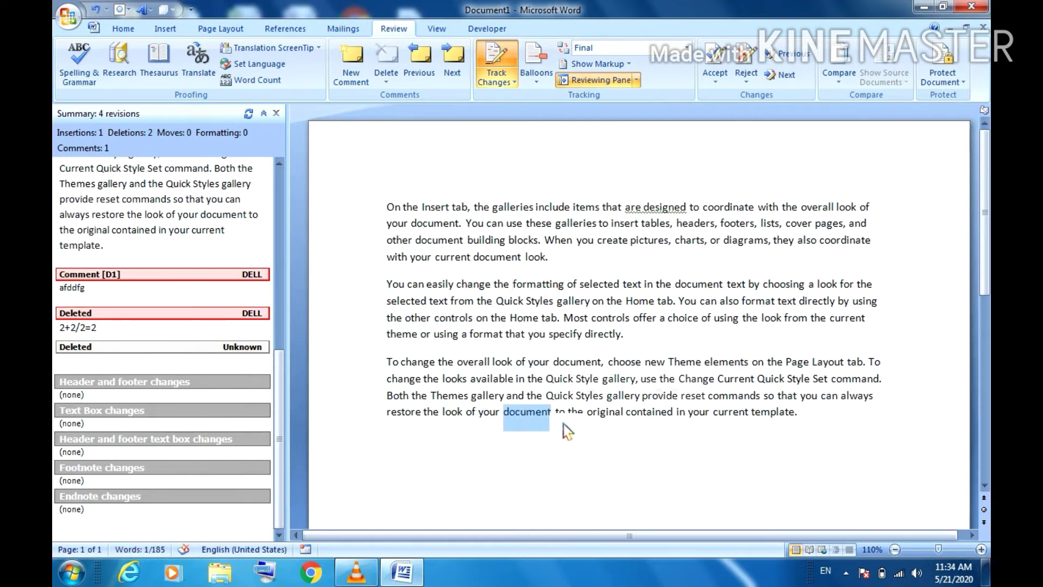
pyautogui.press('Delete')
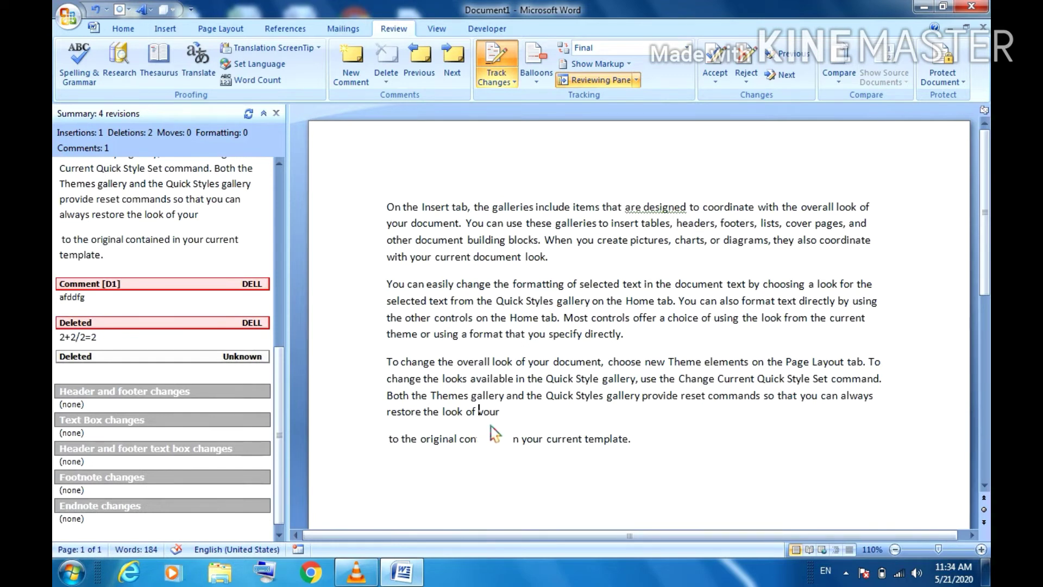
pyautogui.moveTo(491, 426); pyautogui.dragTo(515, 429)
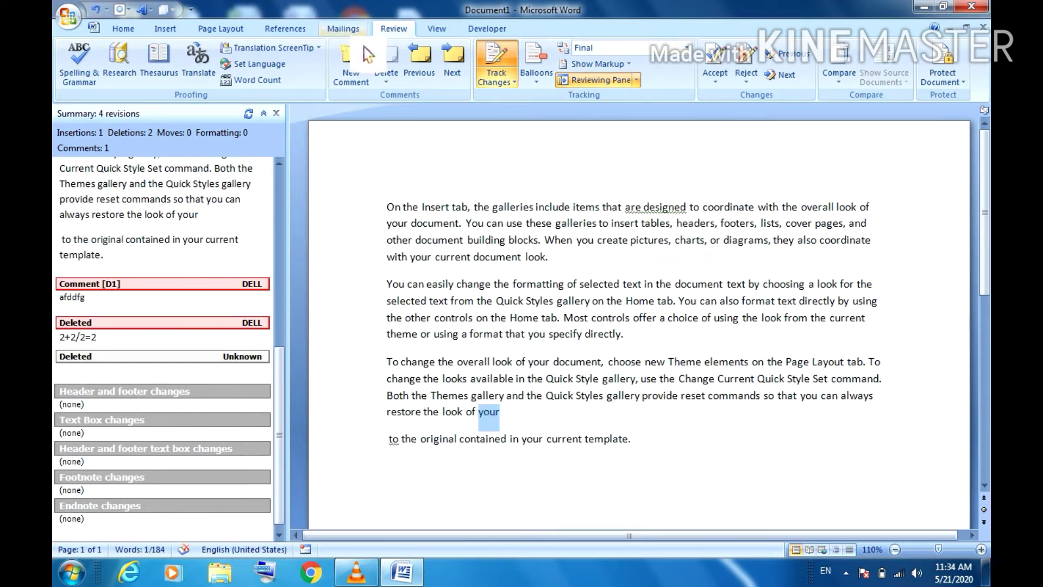
pyautogui.click(359, 72)
pyautogui.write('fdfgrfytrf')
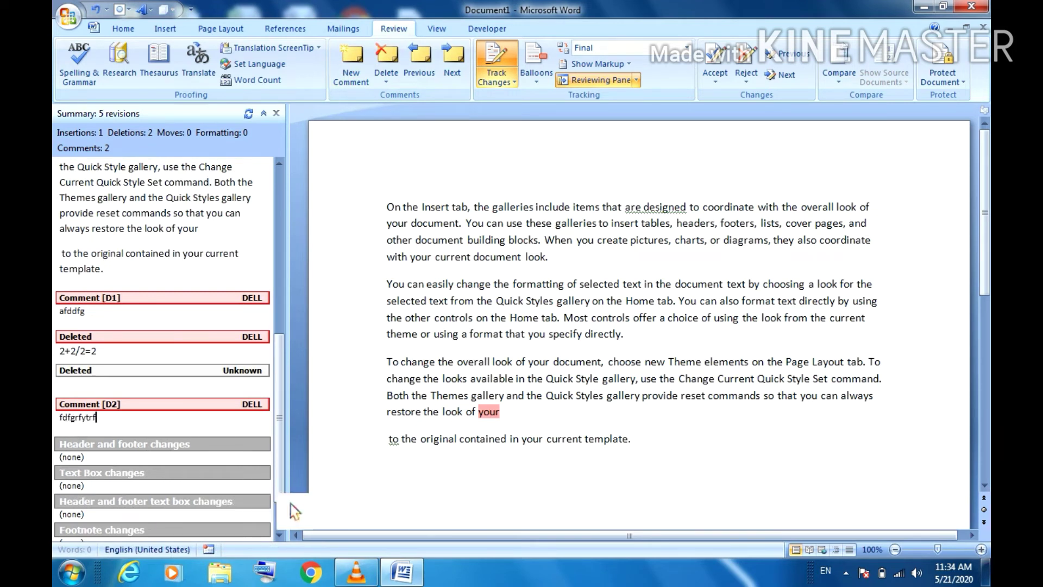
pyautogui.click(444, 492)
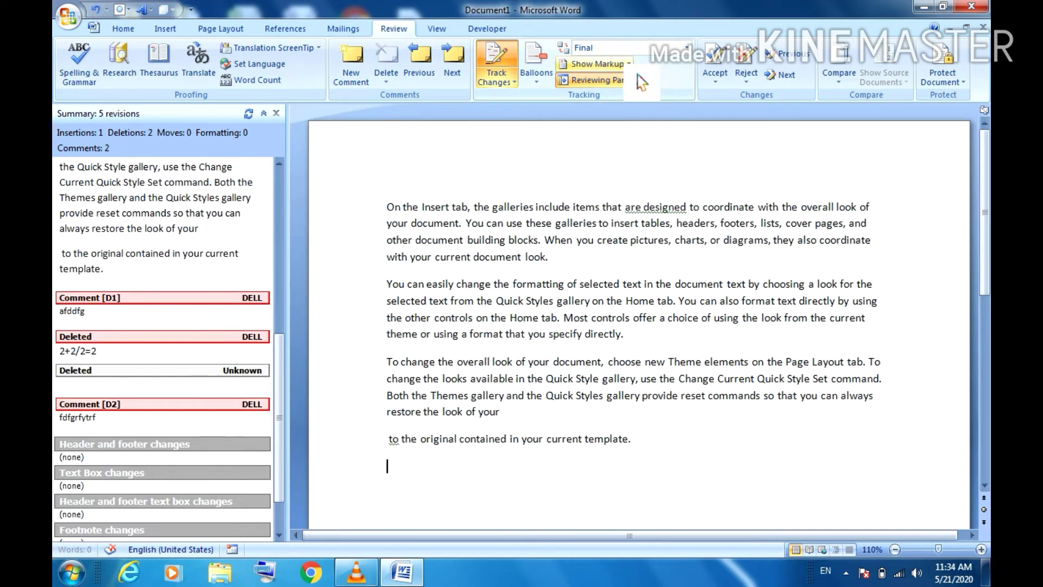
pyautogui.click(628, 64)
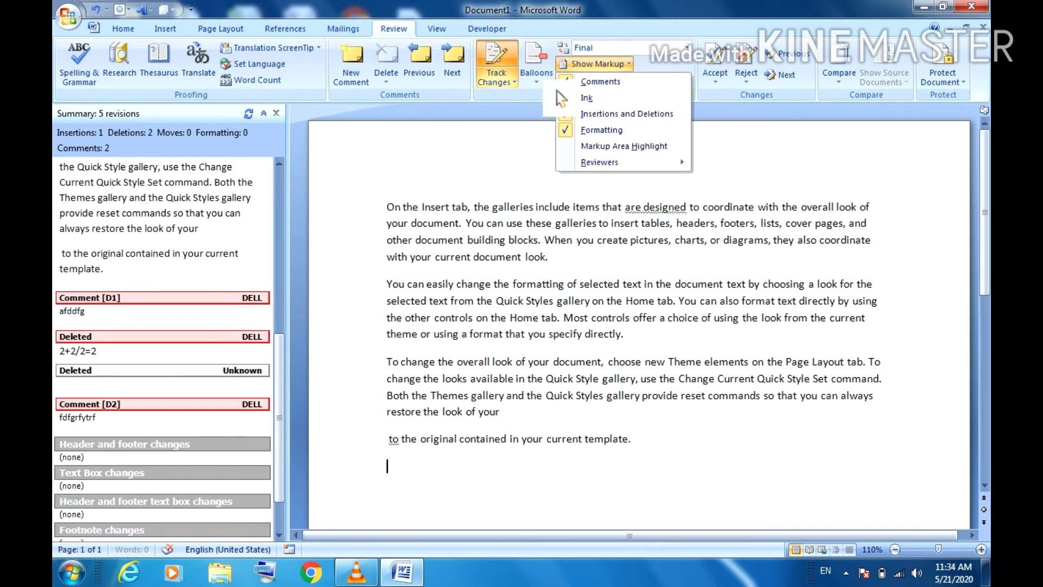
# Step: Cycle through the Balloons display options, trying revisions shown inline
pyautogui.click(536, 76)
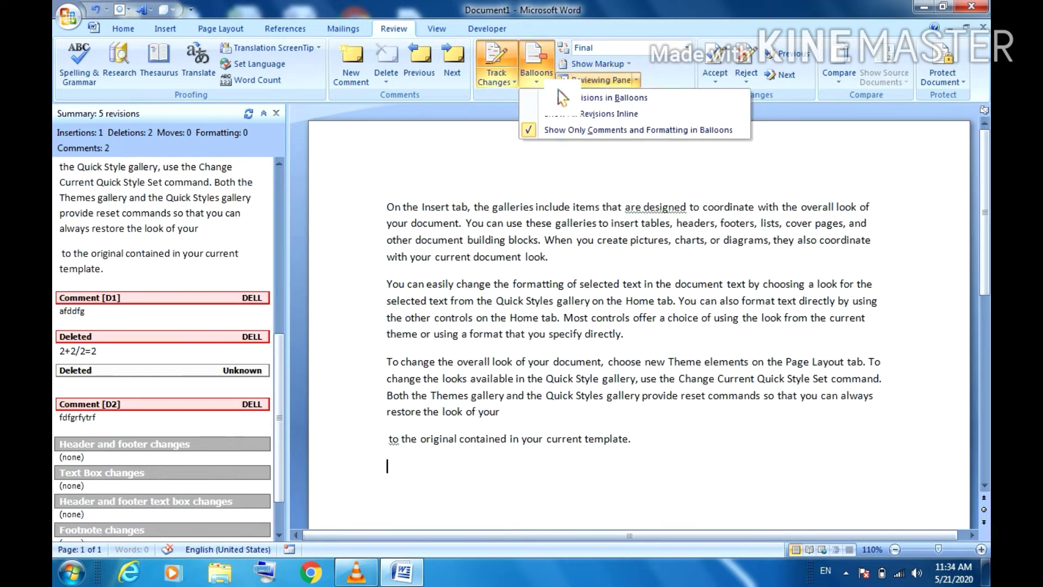
pyautogui.click(560, 121)
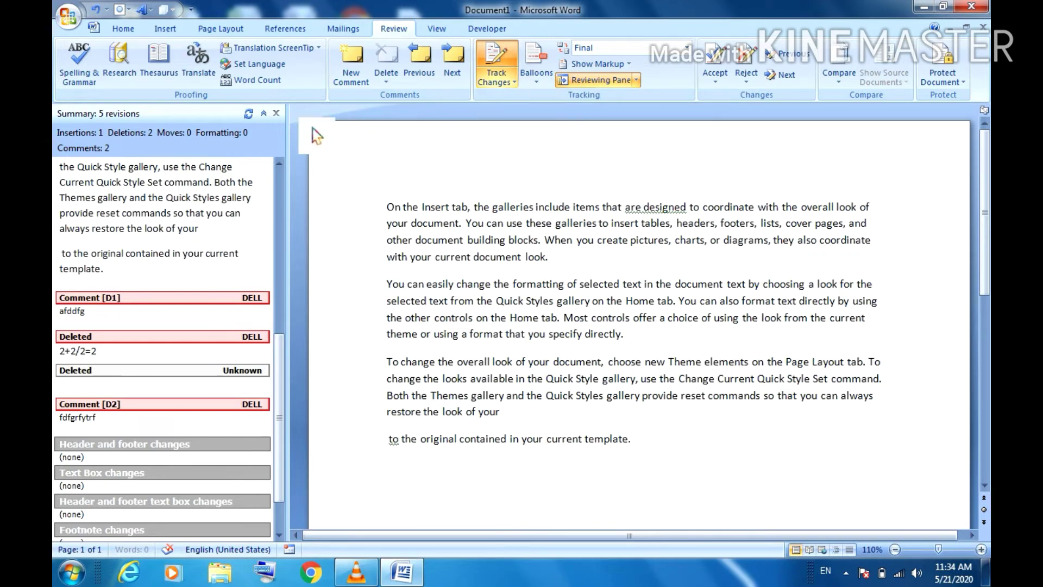
pyautogui.click(276, 113)
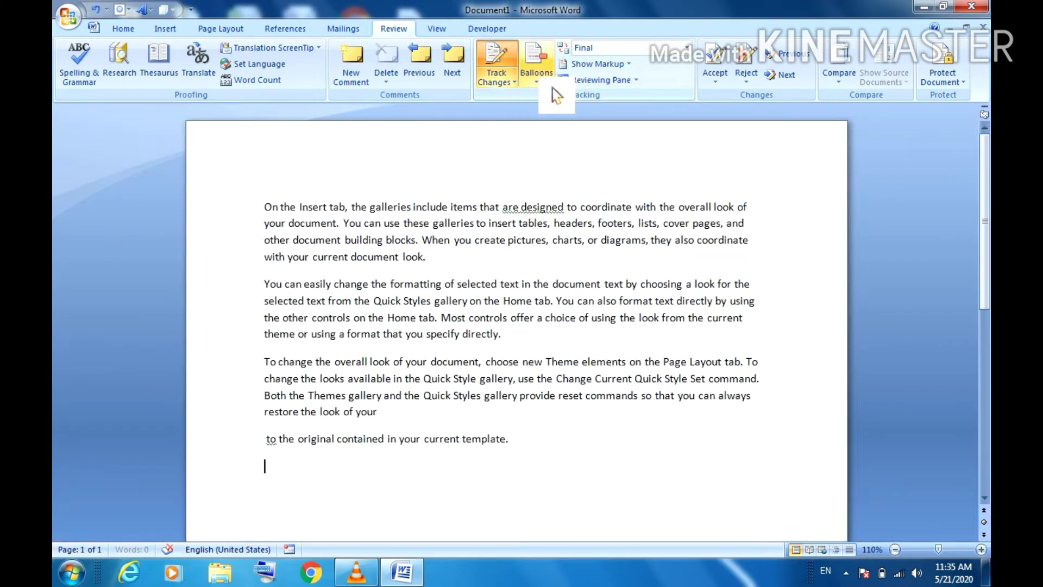
pyautogui.click(552, 89)
pyautogui.click(561, 110)
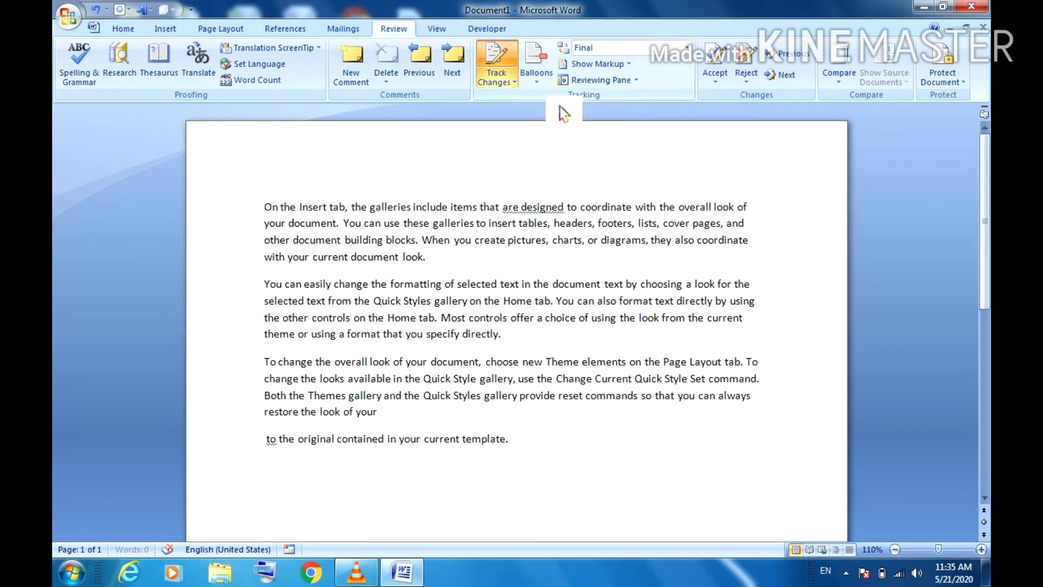
pyautogui.click(537, 79)
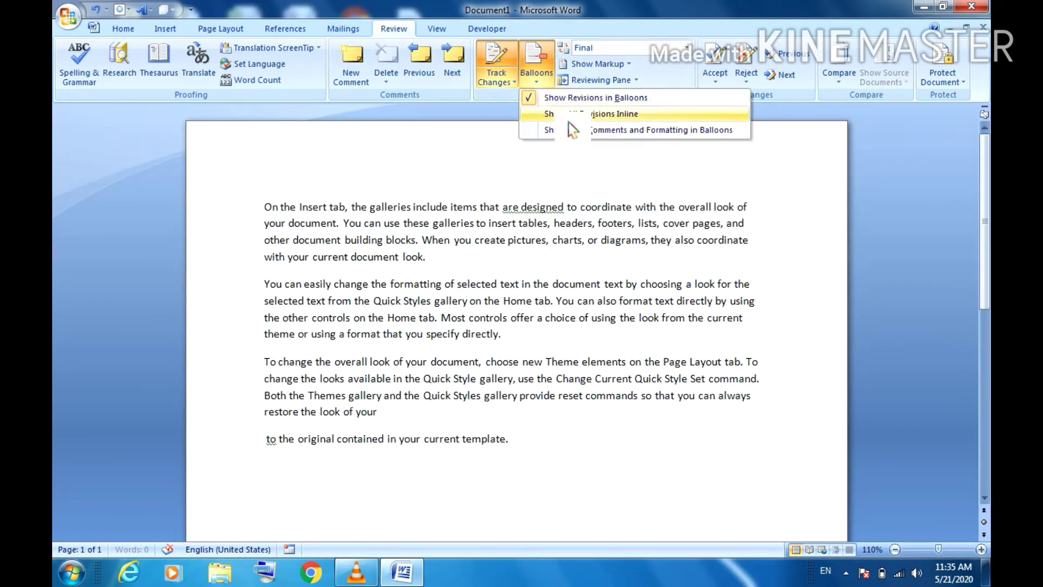
pyautogui.click(568, 115)
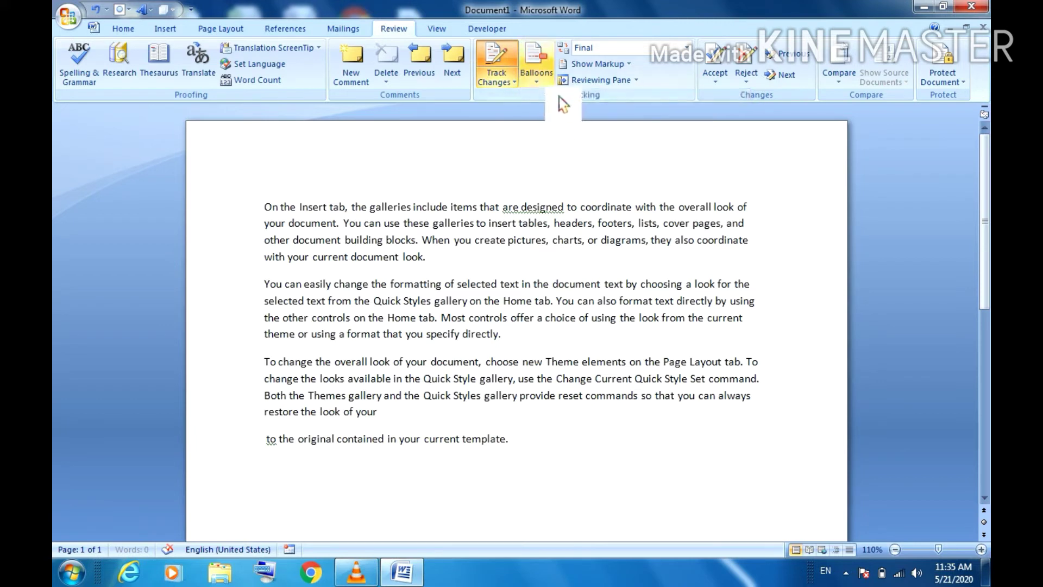
pyautogui.click(536, 79)
pyautogui.click(563, 135)
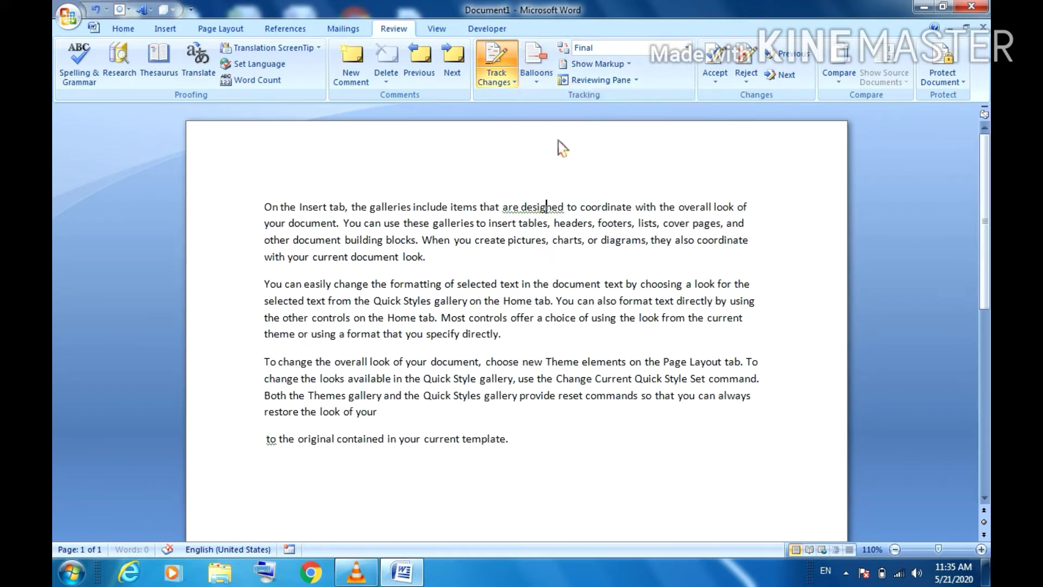
# Step: Toggle Ink in Show Markup and show the Reviewing Pane listing 3 revisions
pyautogui.click(624, 65)
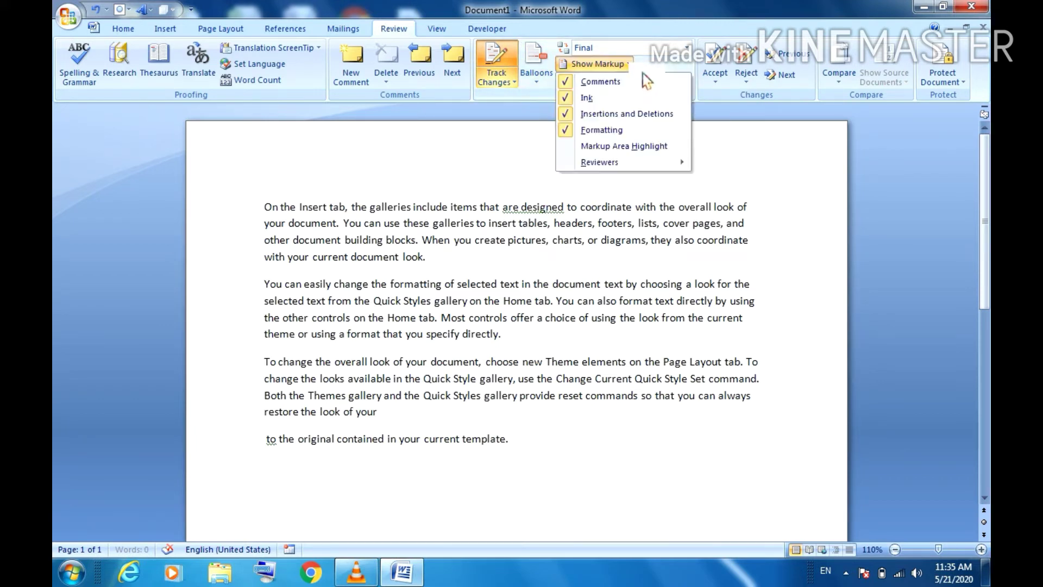
pyautogui.moveTo(593, 163)
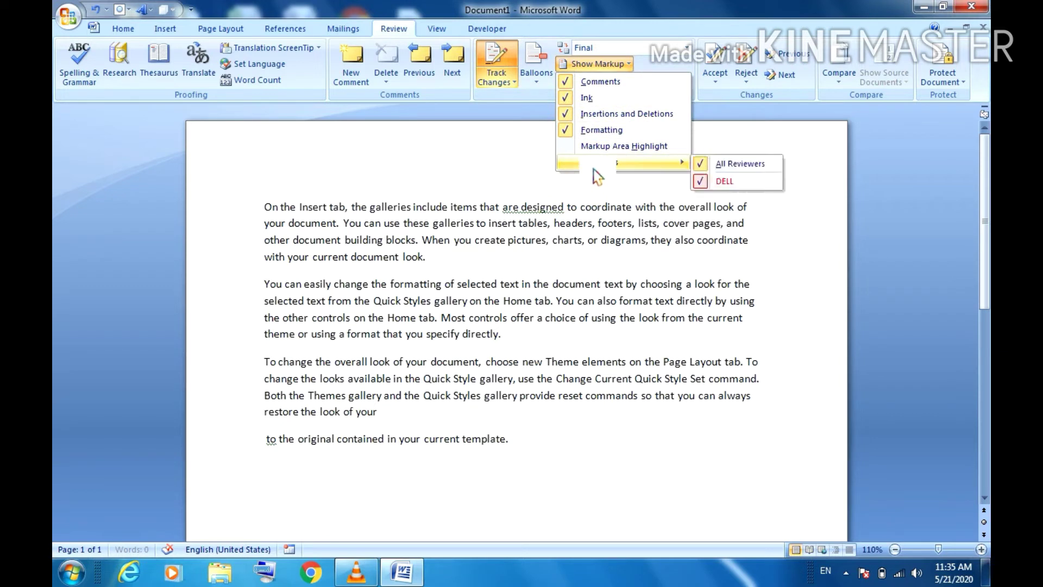
pyautogui.click(595, 97)
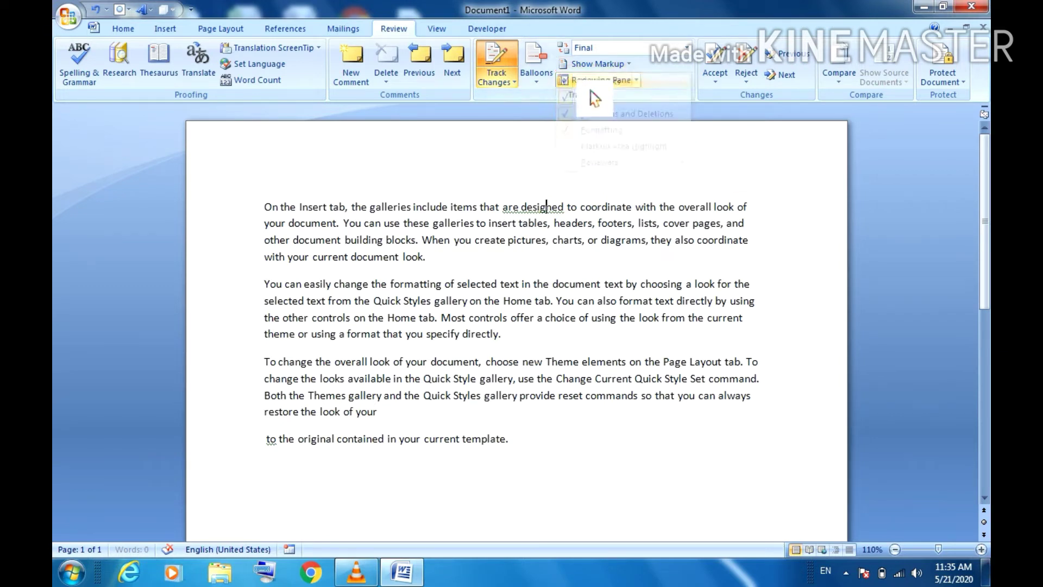
pyautogui.click(636, 80)
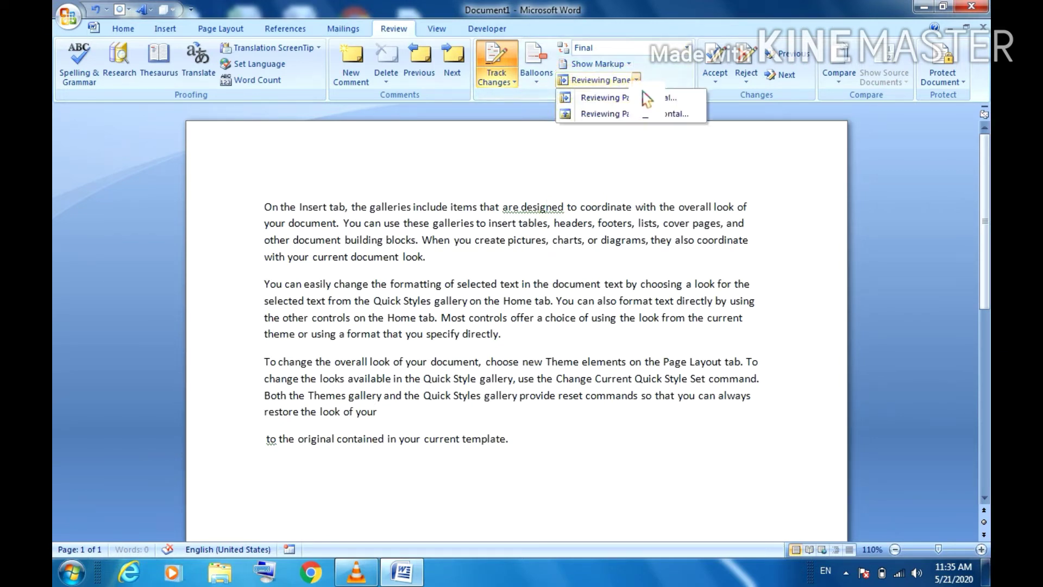
pyautogui.click(607, 106)
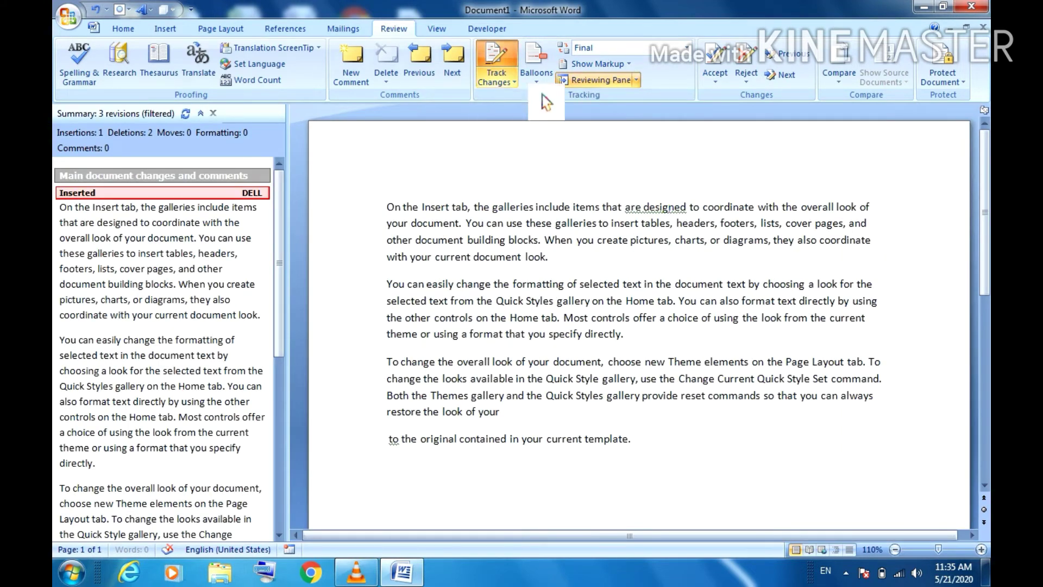
# Step: Move the Reviewing Pane below the document and switch to Final Showing Markup
pyautogui.click(636, 80)
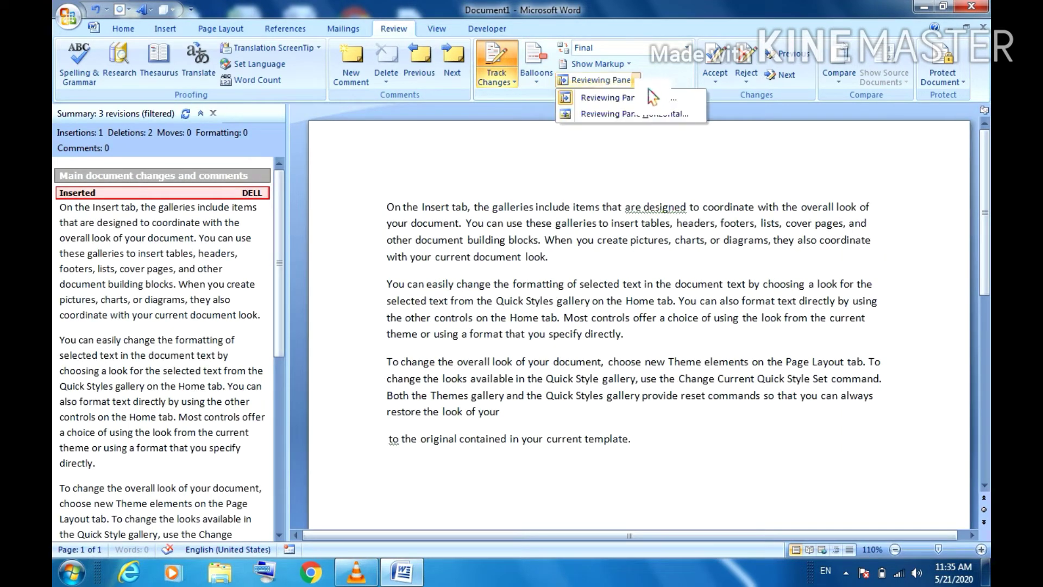
pyautogui.click(605, 109)
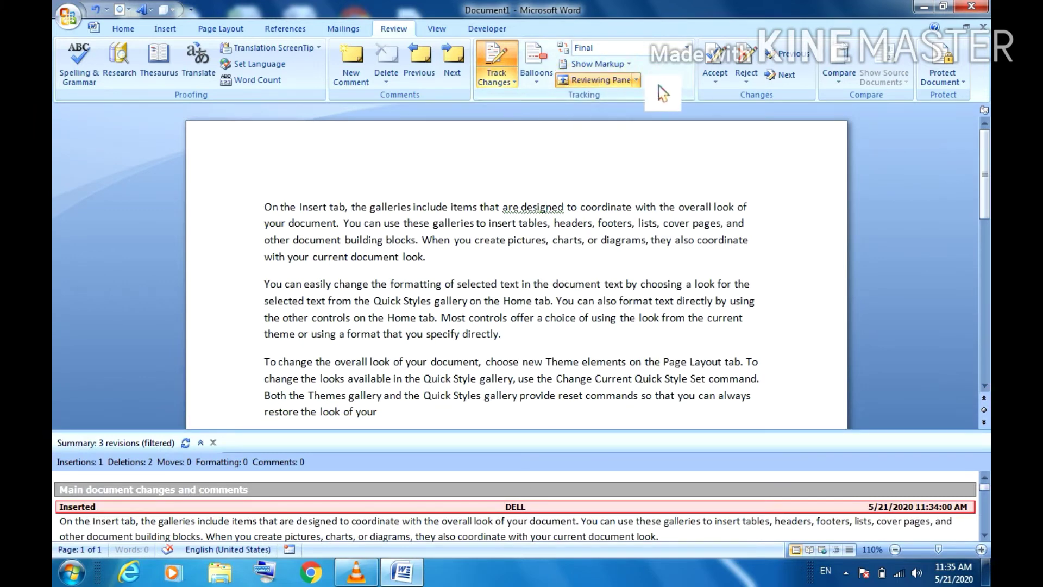
pyautogui.click(598, 64)
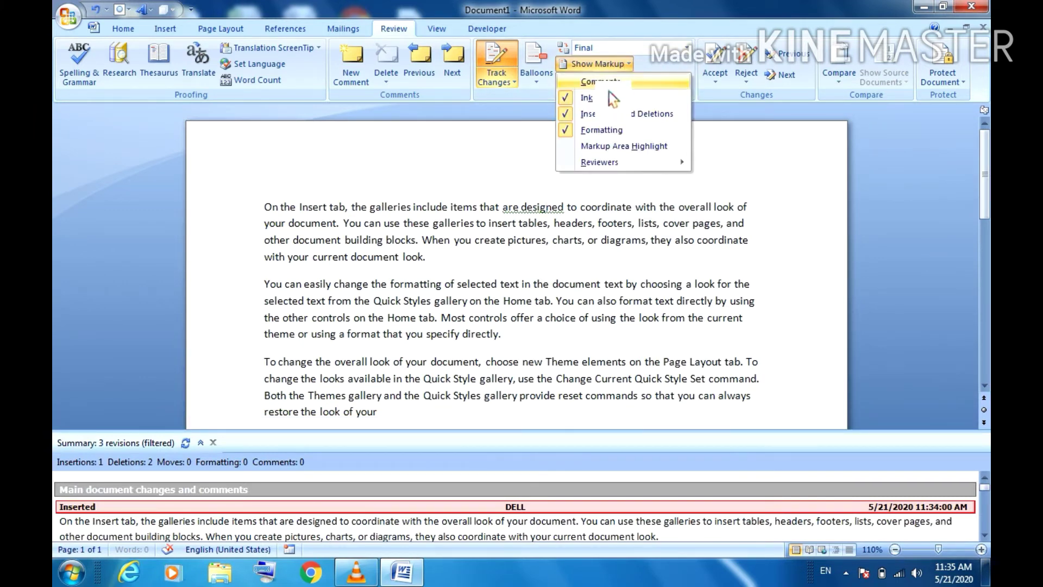
pyautogui.click(592, 86)
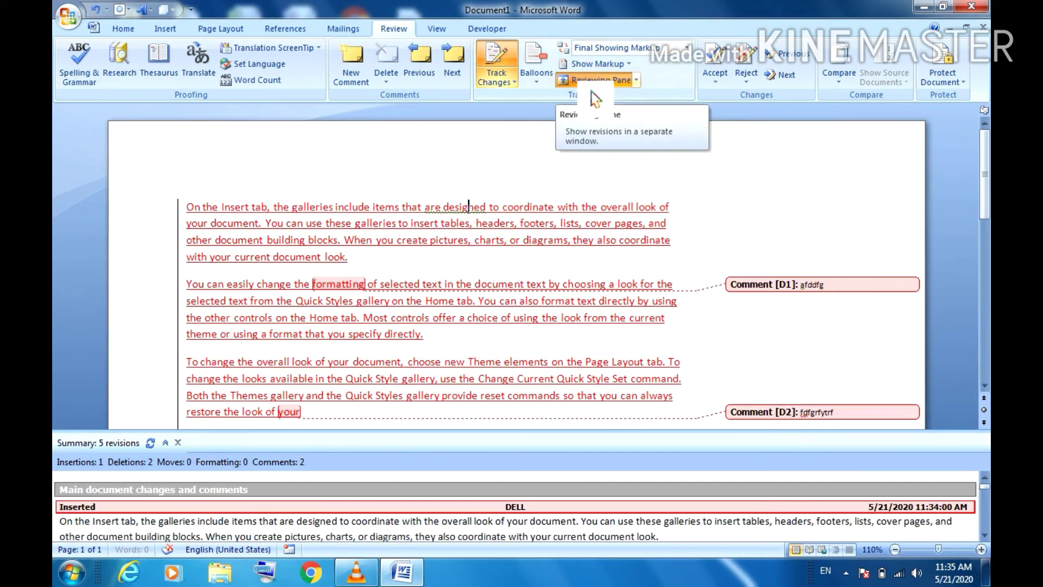
# Step: Hide the comment balloons via Show Markup, then show them again
pyautogui.click(630, 66)
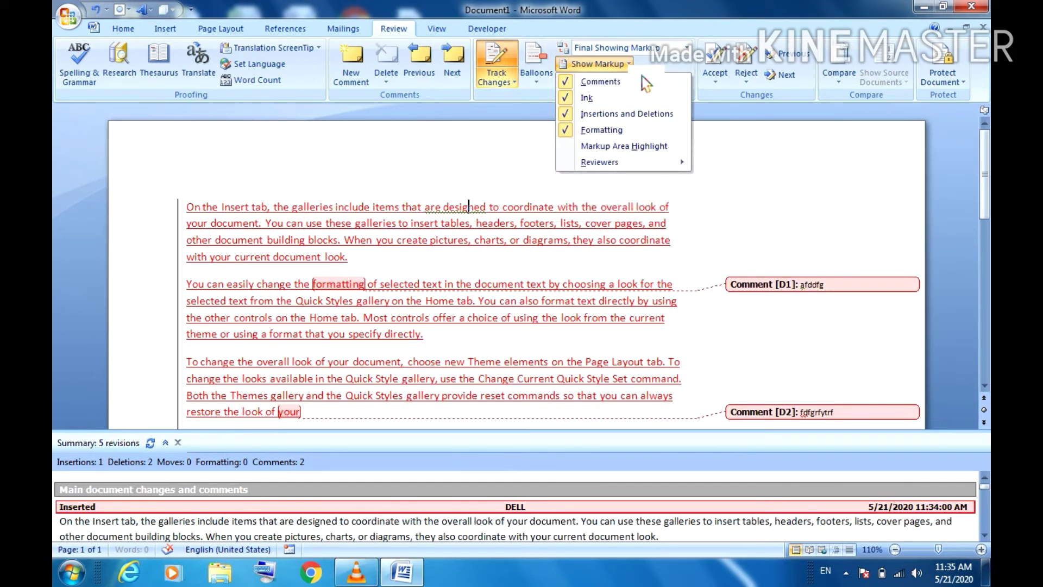
pyautogui.click(584, 83)
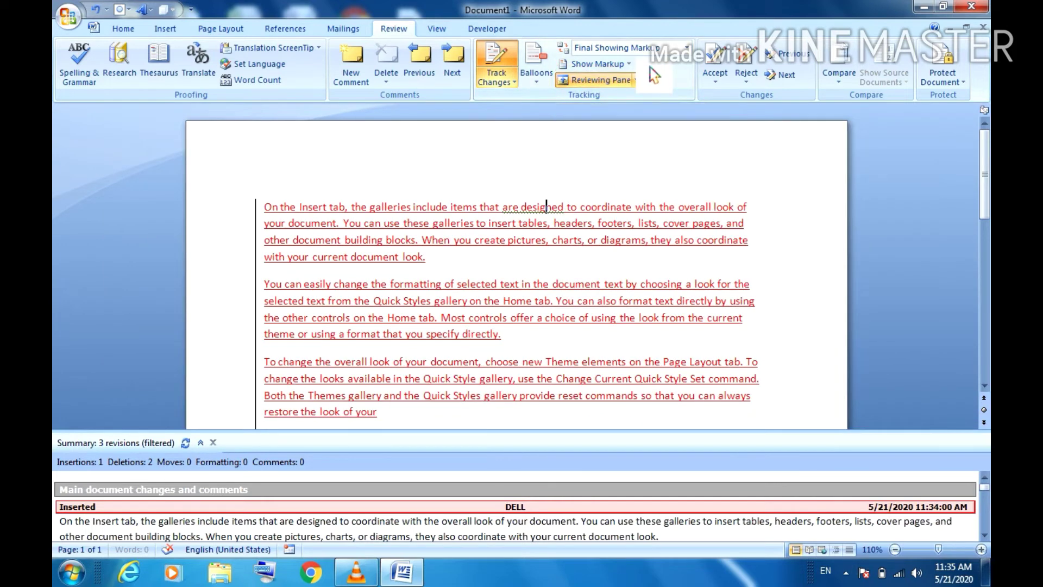
pyautogui.click(624, 64)
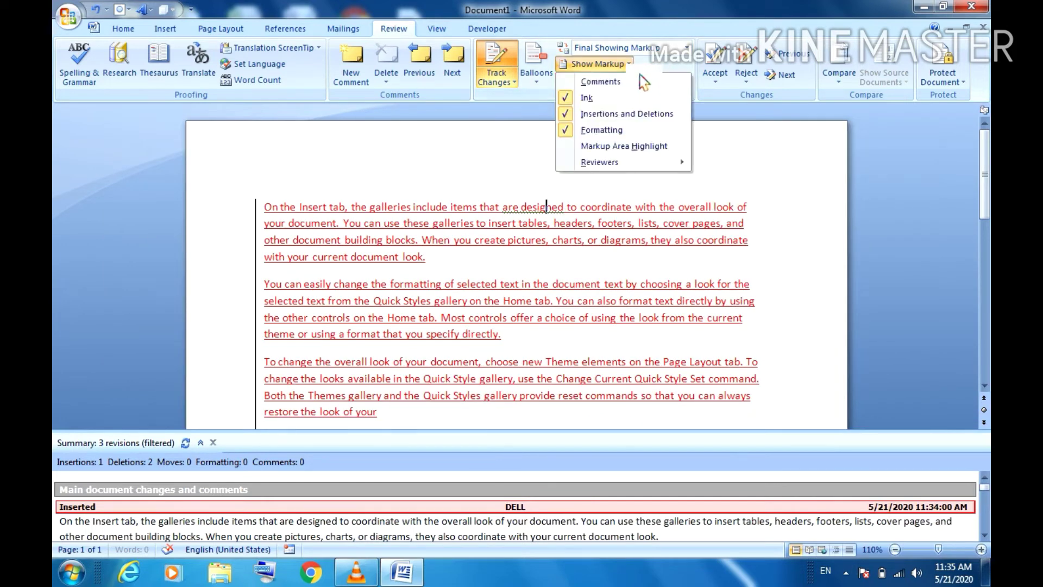
pyautogui.click(579, 85)
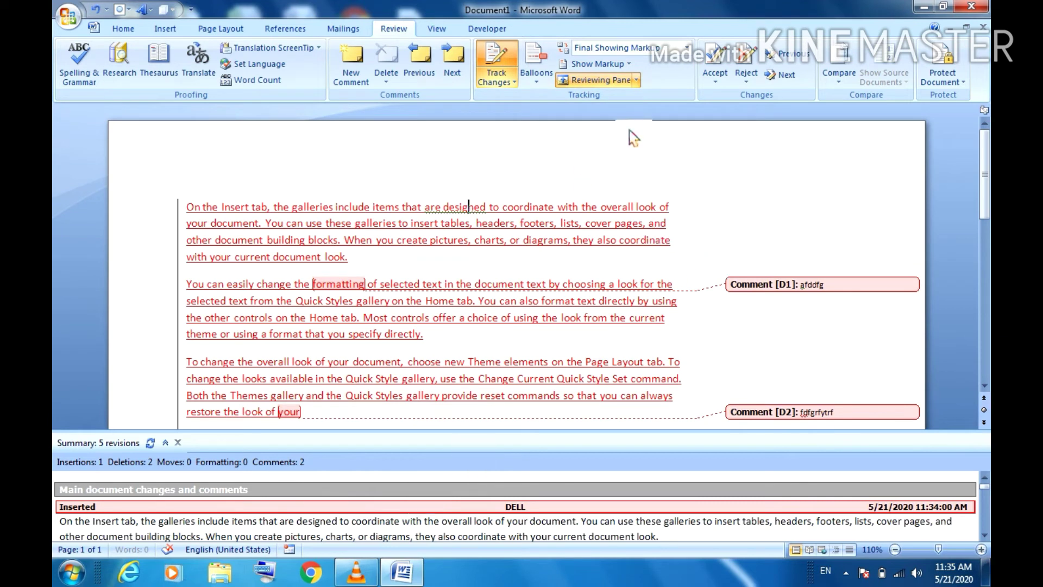
# Step: Switch the Reviewing Pane to vertical, then close it
pyautogui.click(636, 80)
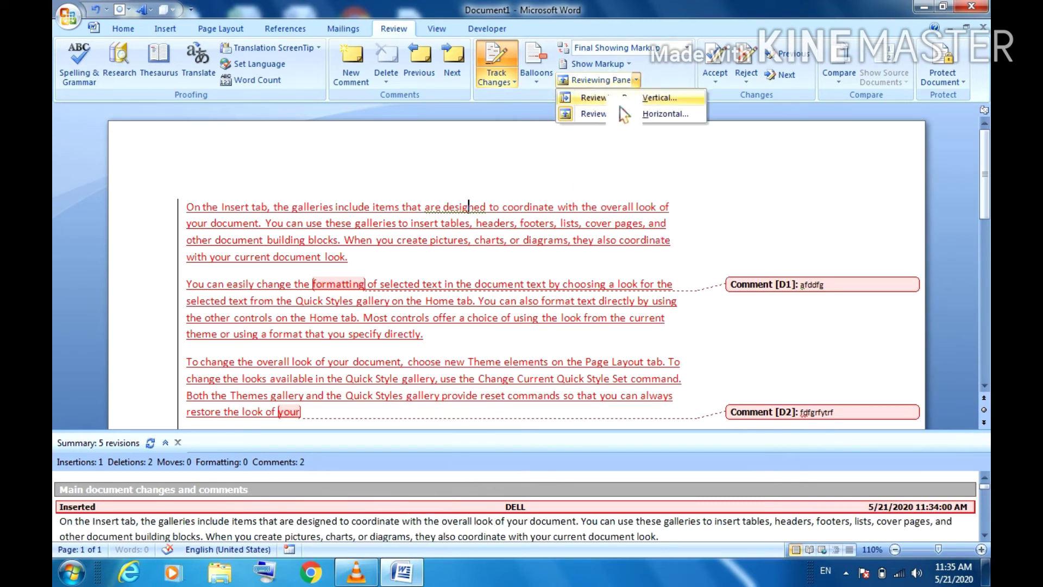
pyautogui.click(633, 98)
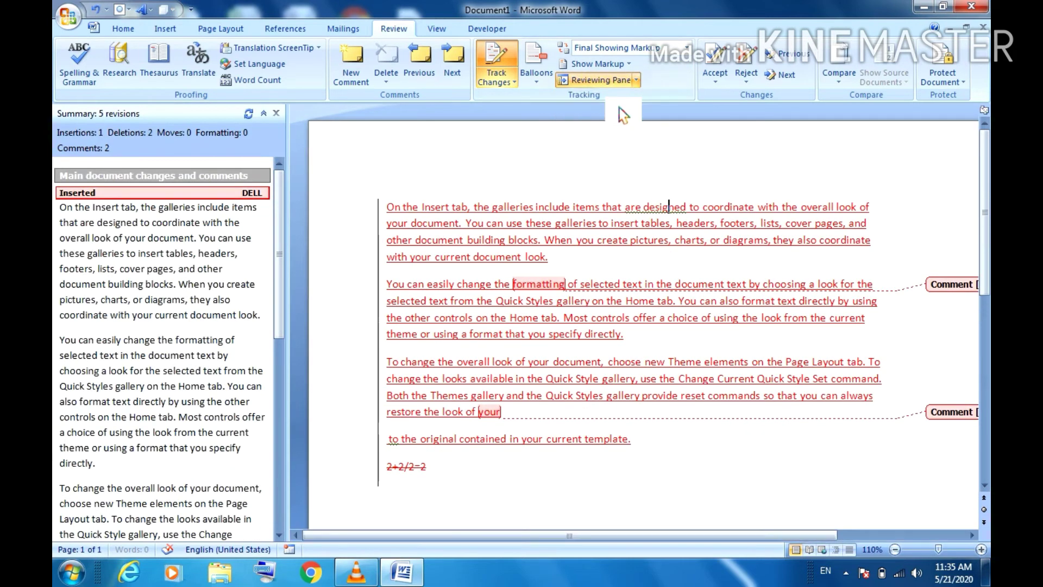
pyautogui.click(636, 80)
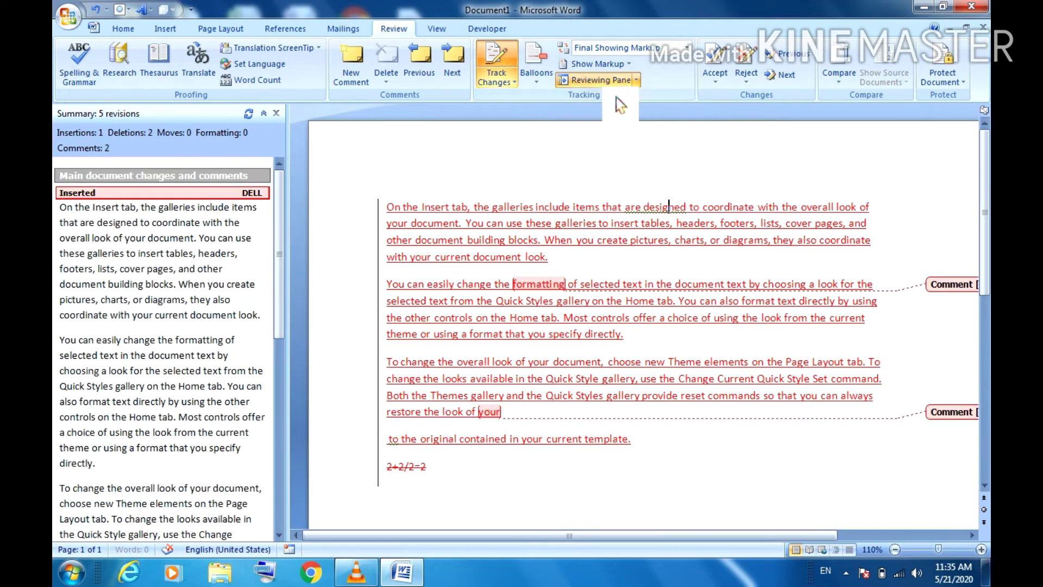
pyautogui.click(611, 97)
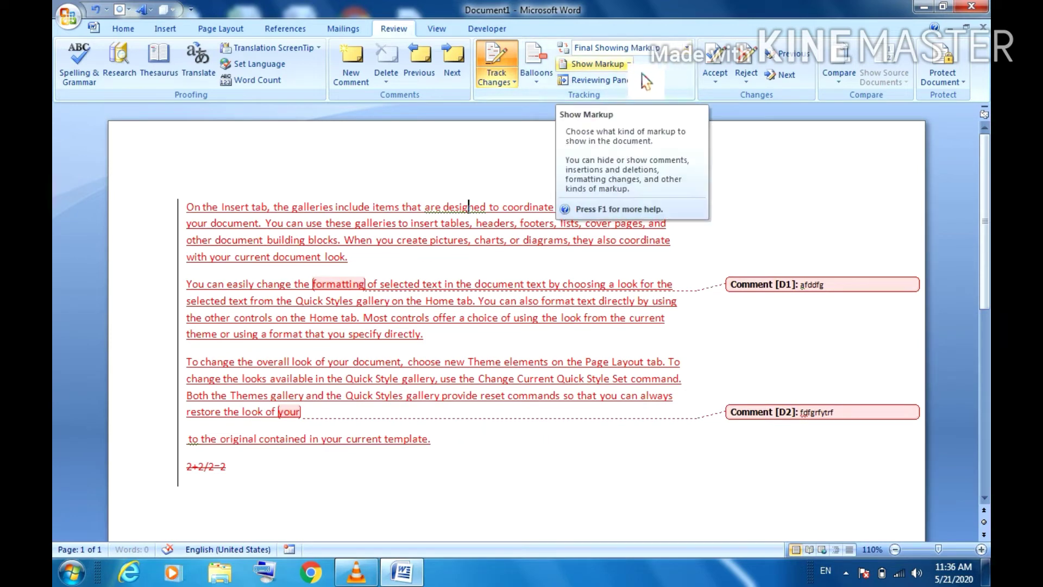
# Step: Uncheck Comments, Ink, Insertions and Deletions, and Formatting in Show Markup, then recheck Comments
pyautogui.click(625, 64)
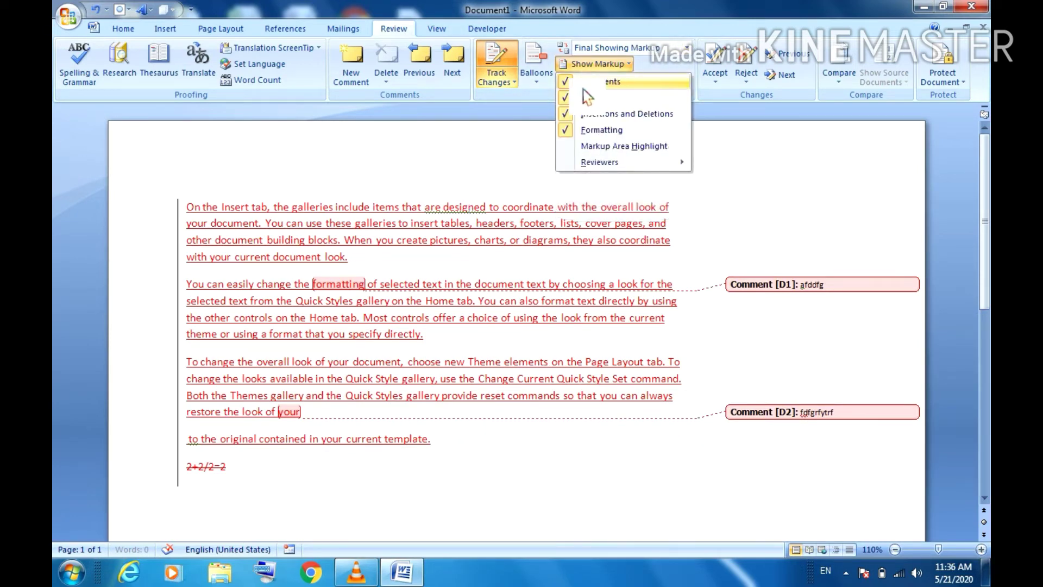
pyautogui.click(623, 82)
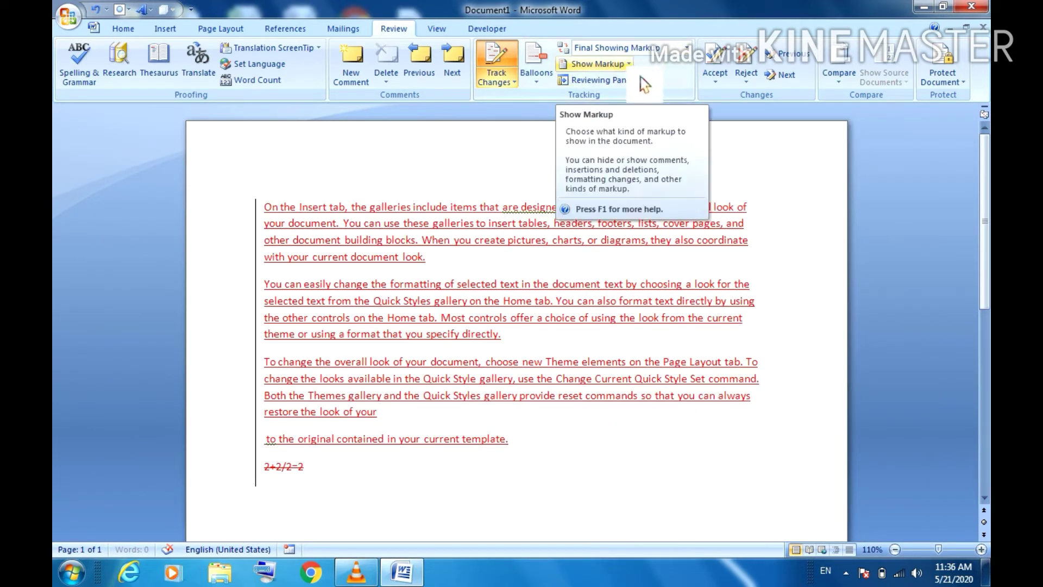
pyautogui.click(624, 64)
pyautogui.click(592, 98)
pyautogui.click(625, 64)
pyautogui.click(600, 114)
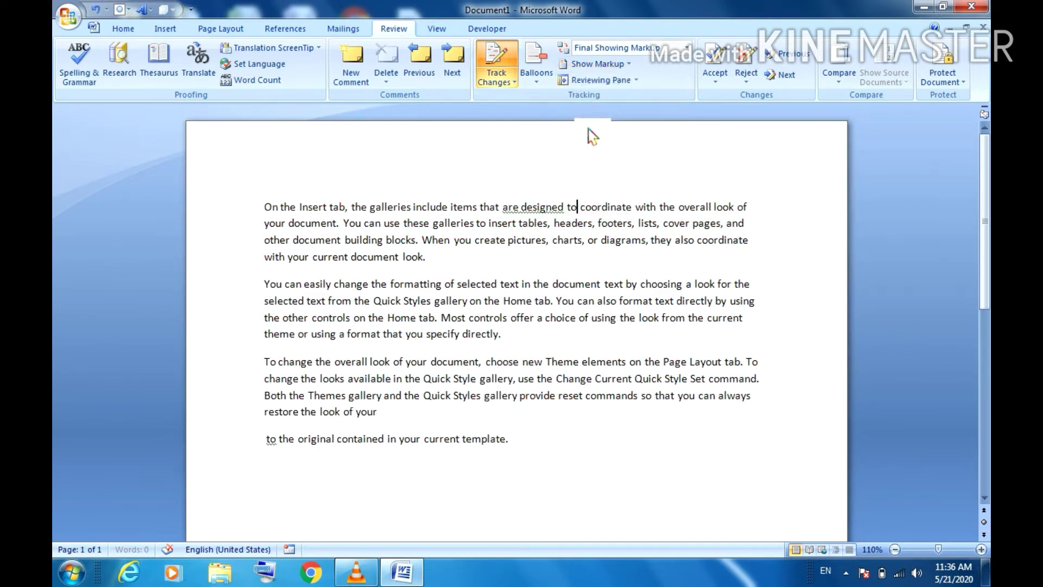
pyautogui.click(625, 64)
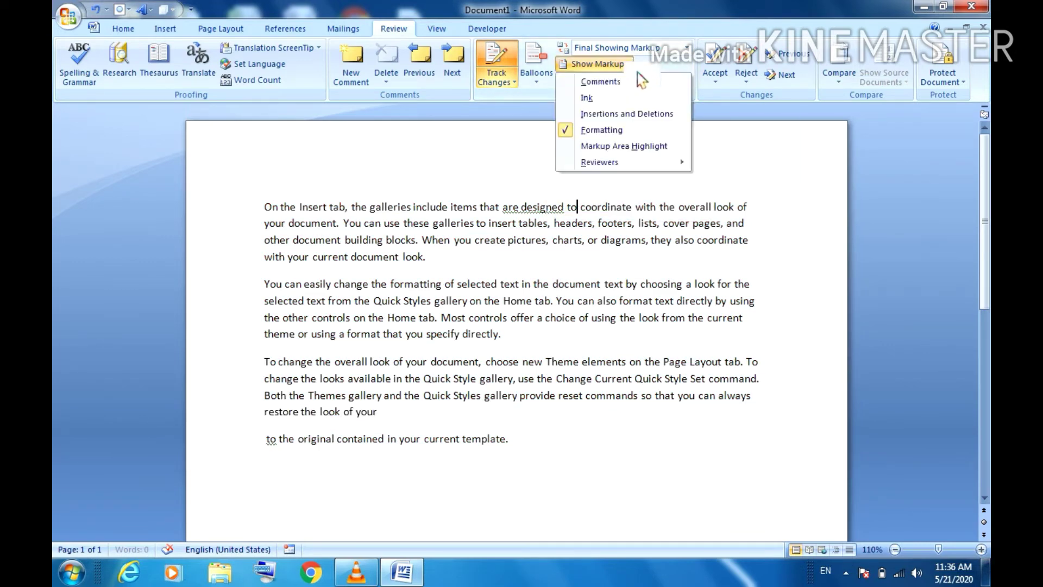
pyautogui.click(602, 131)
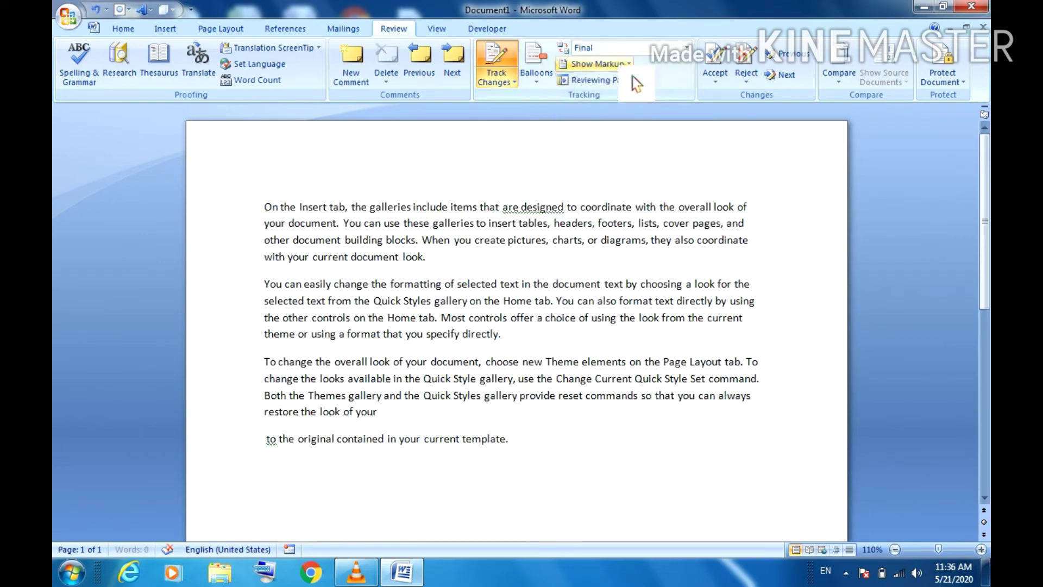
pyautogui.click(597, 64)
pyautogui.click(594, 82)
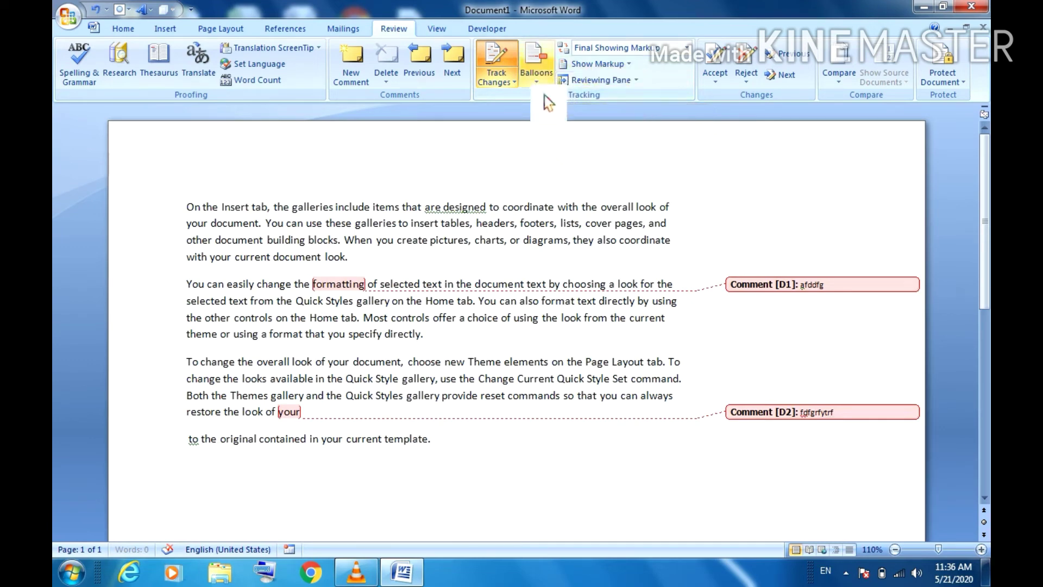
# Step: Switch revisions to inline, back to balloons, then inline again so D1 and D2 sit beside their words
pyautogui.click(536, 76)
pyautogui.click(554, 113)
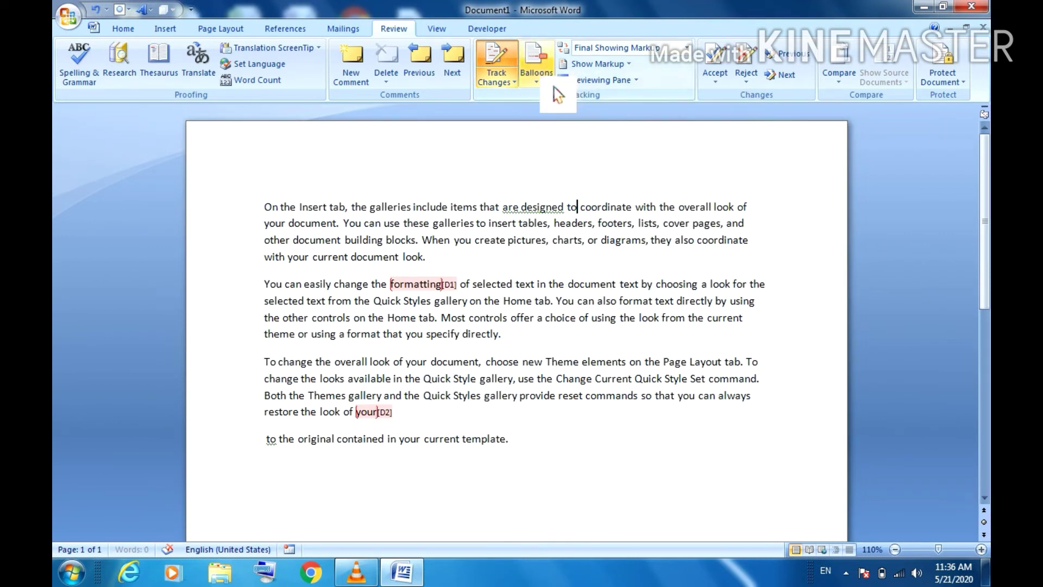
pyautogui.click(537, 76)
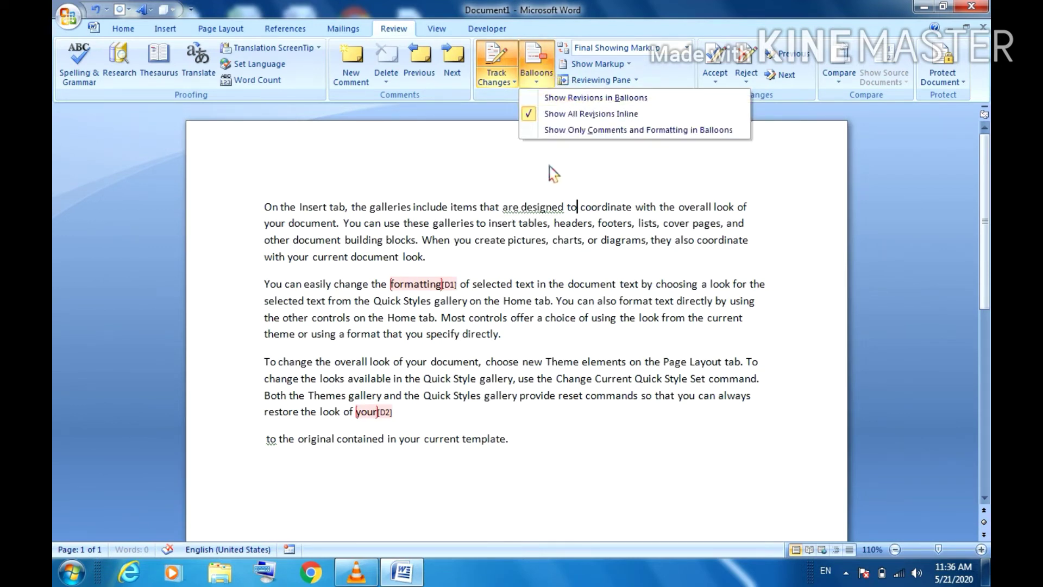
pyautogui.click(548, 99)
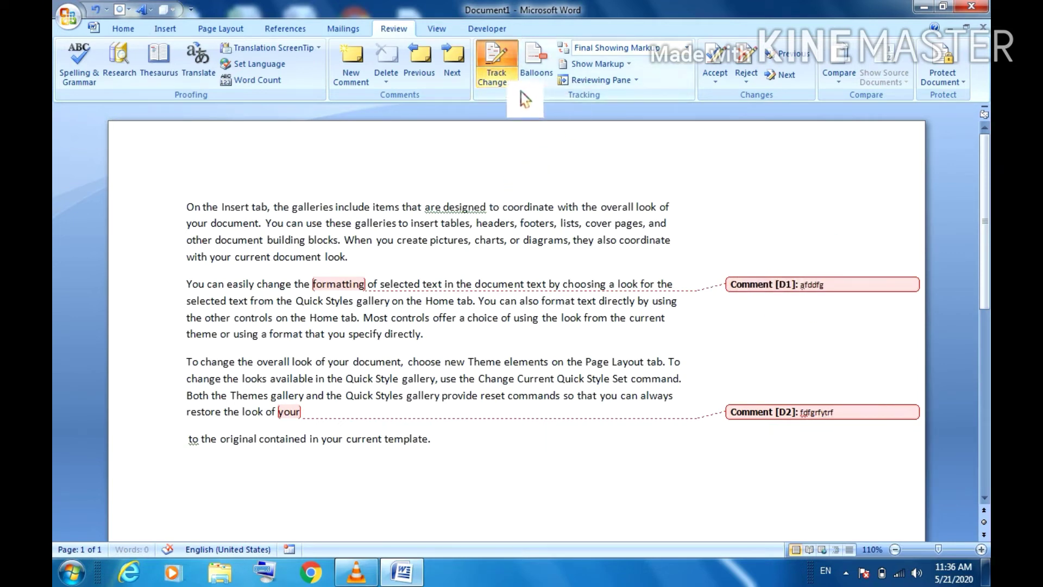
pyautogui.click(549, 84)
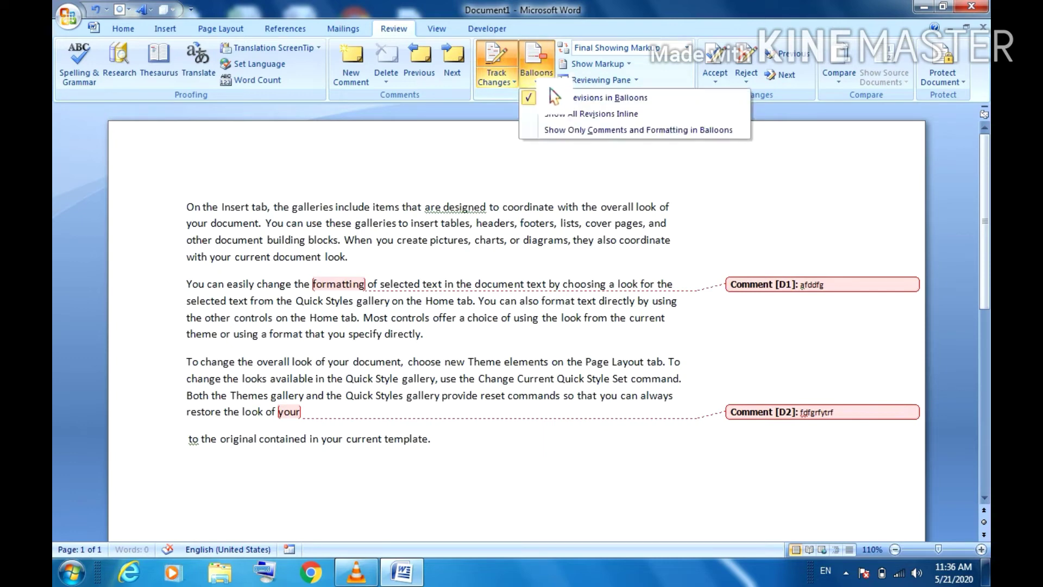
pyautogui.click(554, 121)
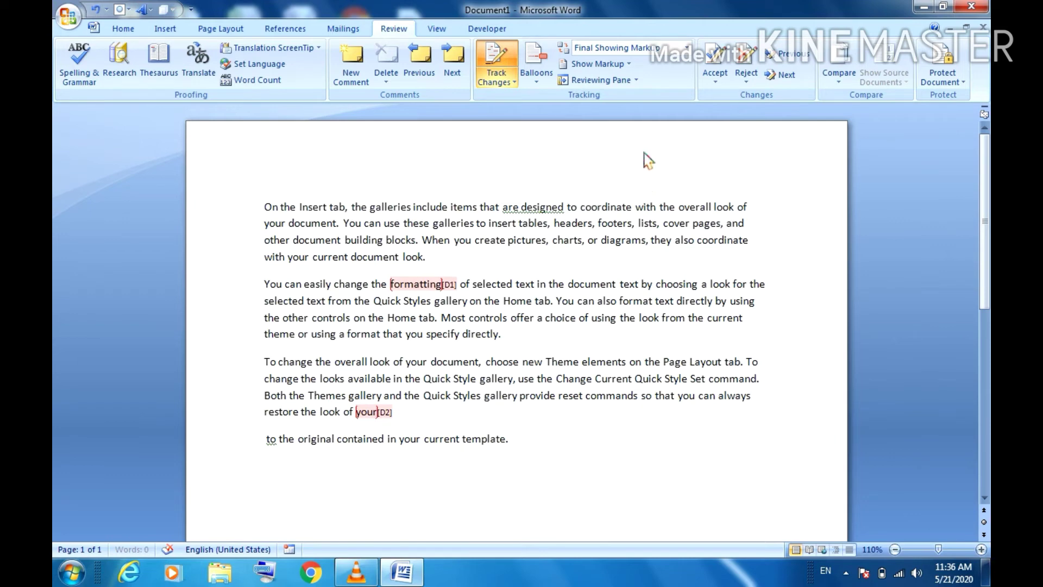
# Step: Dismiss the color scheme popup and place the caret in the commented word 'formatting'
pyautogui.click(685, 132)
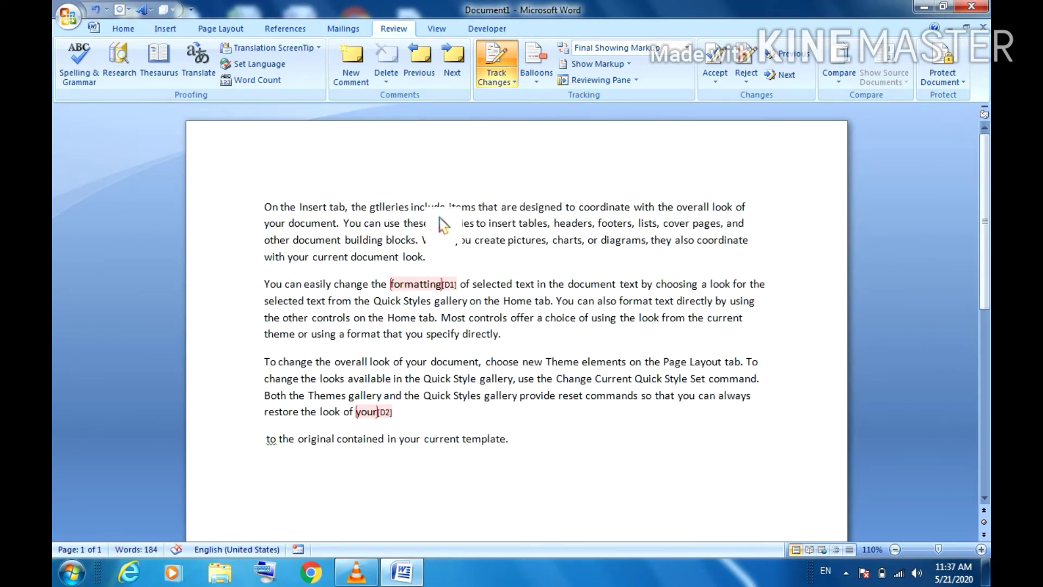
pyautogui.moveTo(394, 207); pyautogui.dragTo(395, 227)
pyautogui.click(478, 280)
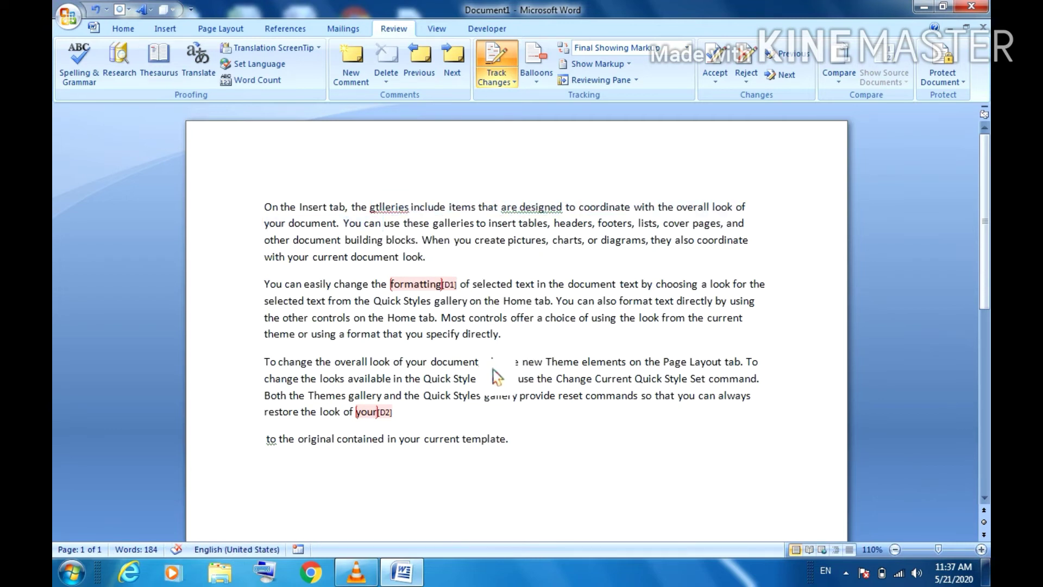
pyautogui.click(432, 285)
# Step: Dismiss the Accept options without accepting, then select and delete all four paragraphs
pyautogui.click(715, 80)
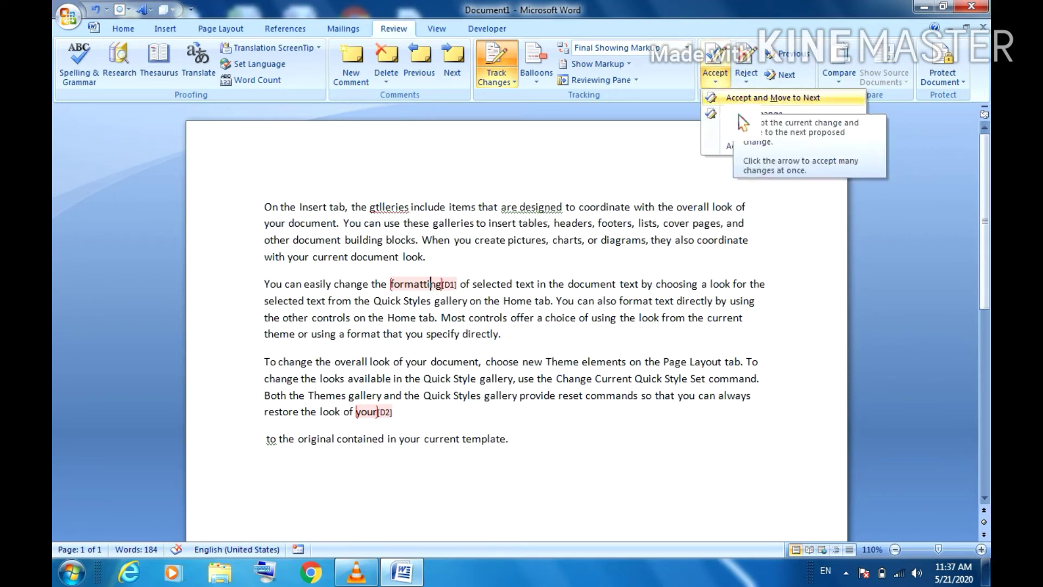
pyautogui.click(313, 227)
pyautogui.moveTo(265, 206); pyautogui.dragTo(592, 459)
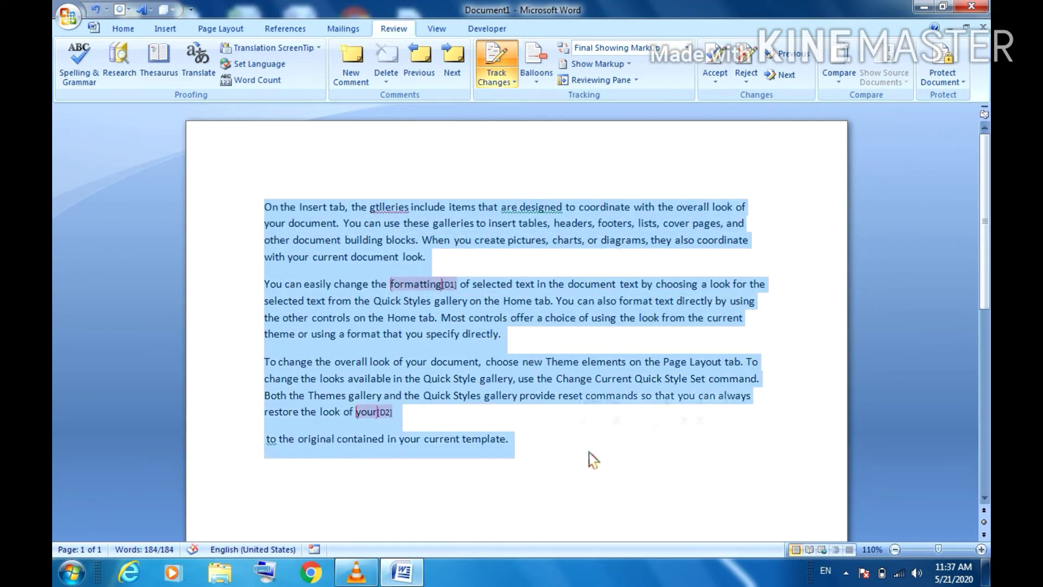
pyautogui.press('Delete')
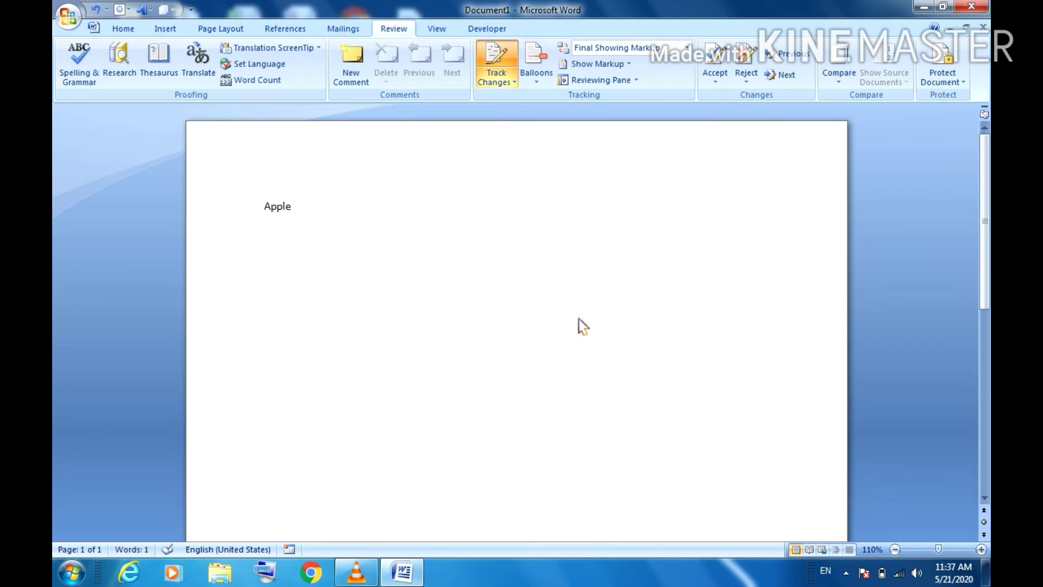
# Step: Turn on Track Changes and delete the 'Apple 2+2/2=2' line as a tracked change
pyautogui.click(505, 82)
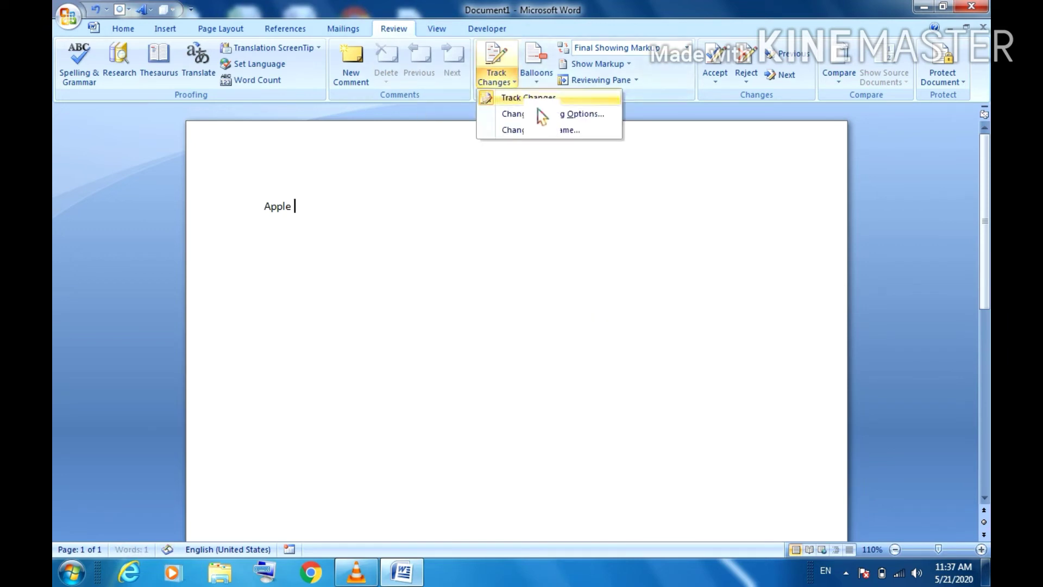
pyautogui.click(528, 98)
pyautogui.click(514, 82)
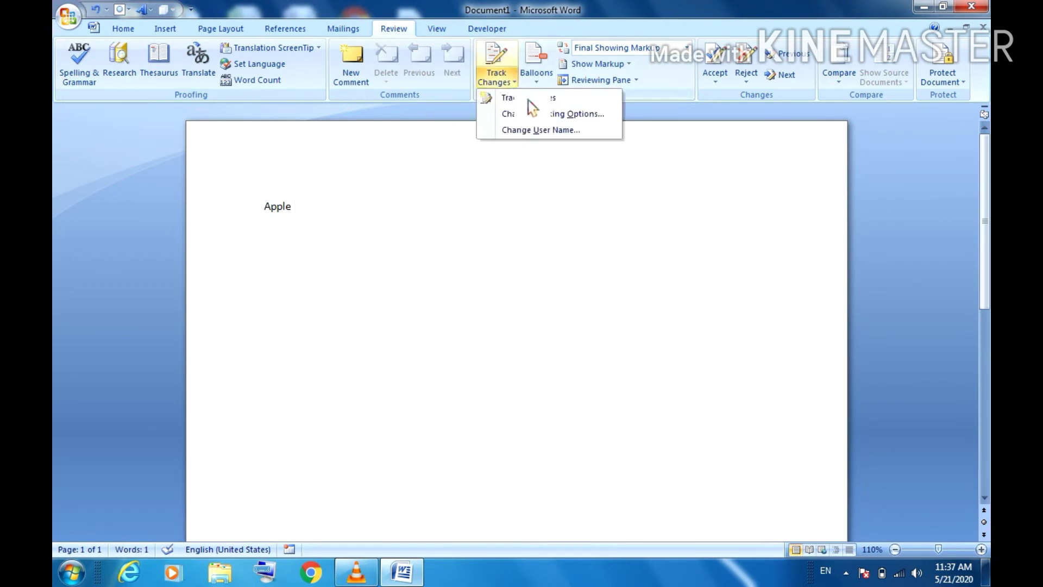
pyautogui.click(528, 98)
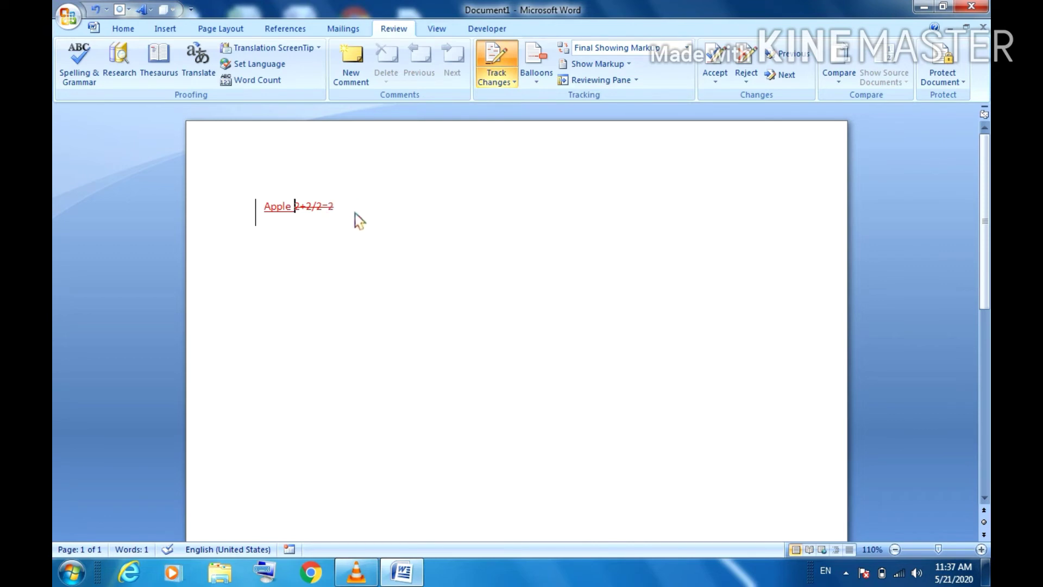
pyautogui.moveTo(358, 220); pyautogui.dragTo(263, 217)
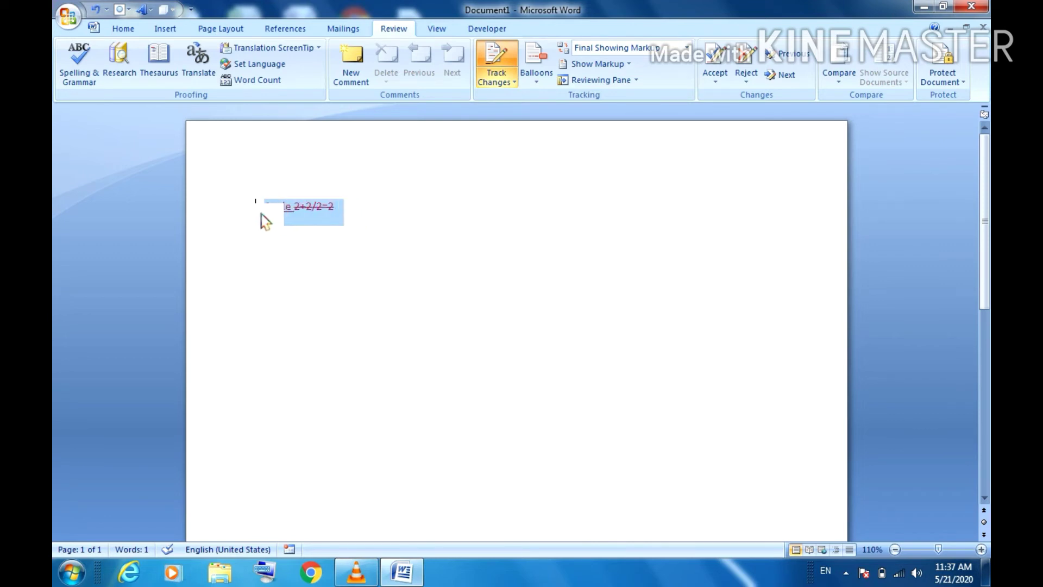
pyautogui.press('Delete')
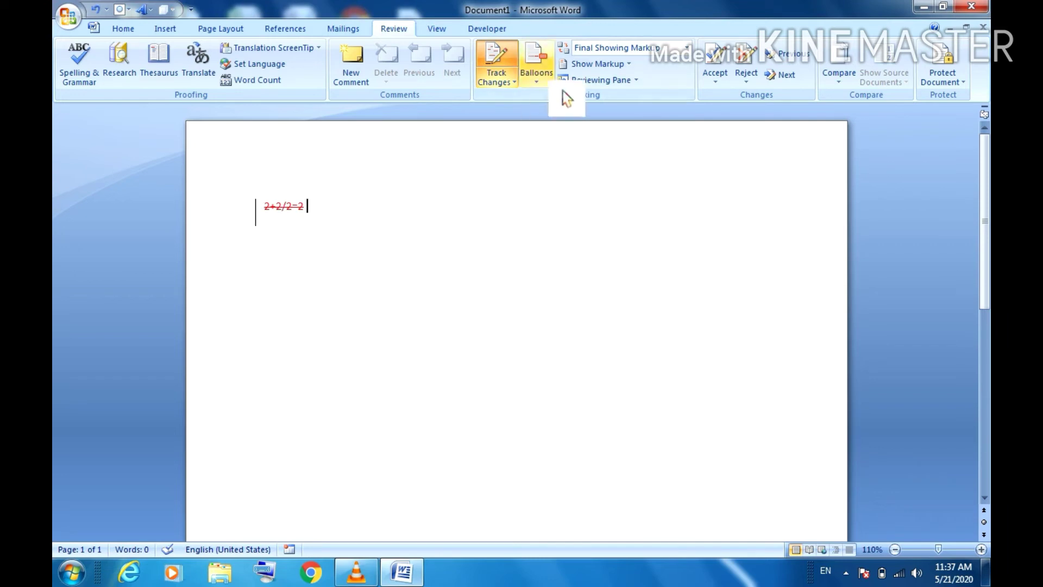
# Step: Turn off Track Changes, erase the leftover struck-through text and type 'apple'
pyautogui.click(514, 82)
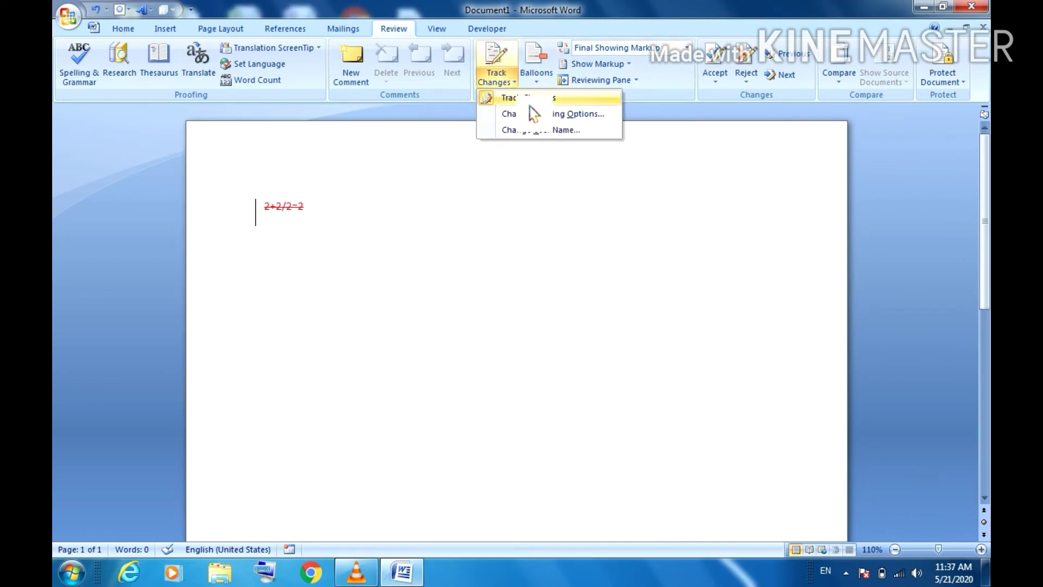
pyautogui.click(528, 98)
pyautogui.press('BackSpace')
pyautogui.press('BackSpace')
pyautogui.press('BackSpace')
pyautogui.press('BackSpace')
pyautogui.press('BackSpace')
pyautogui.press('BackSpace')
pyautogui.press('BackSpace')
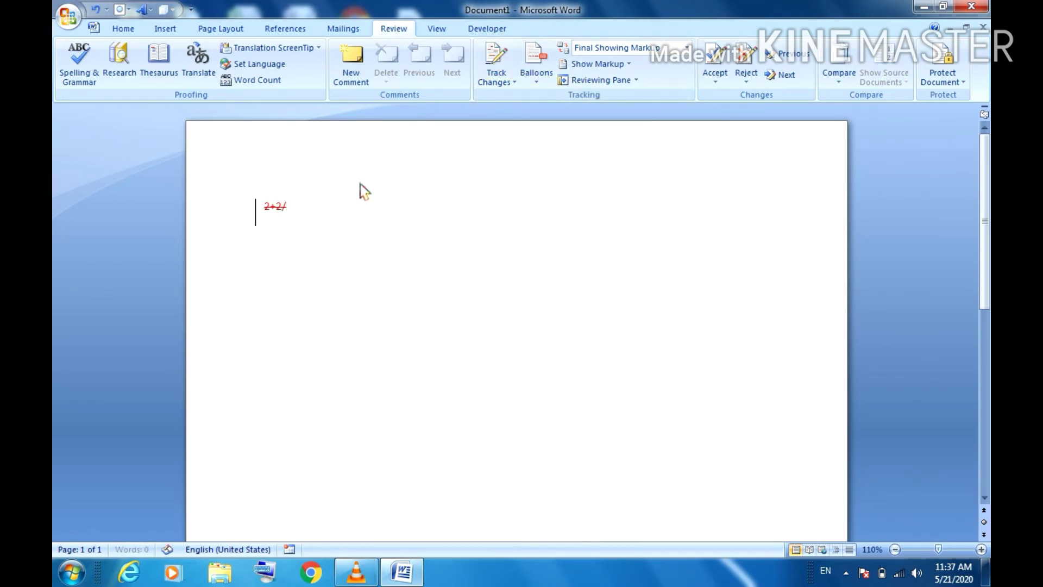
pyautogui.write('apple')
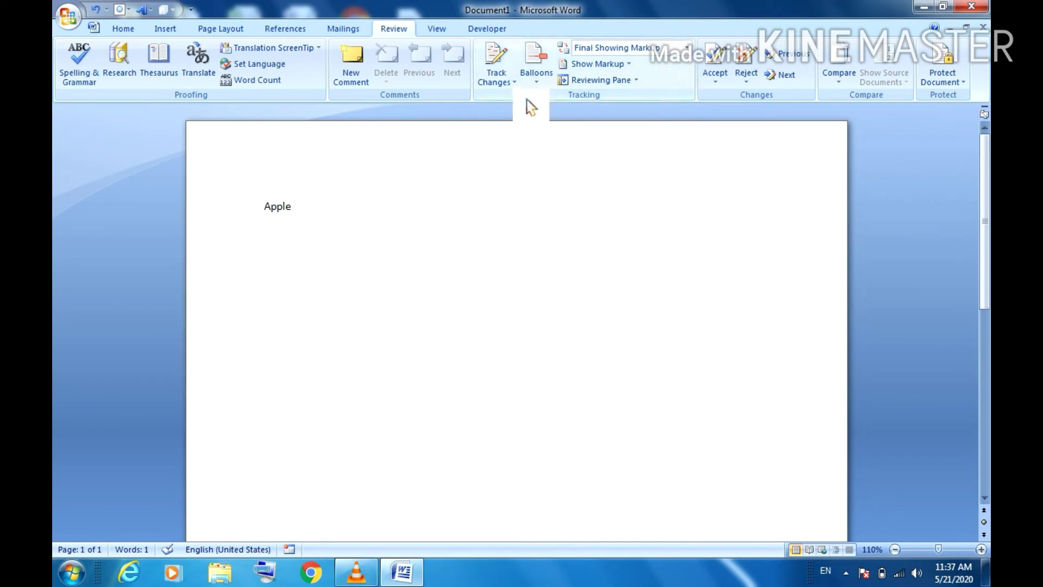
# Step: With Track Changes back on, delete 'Apple' and insert 'boy' as tracked changes
pyautogui.click(514, 83)
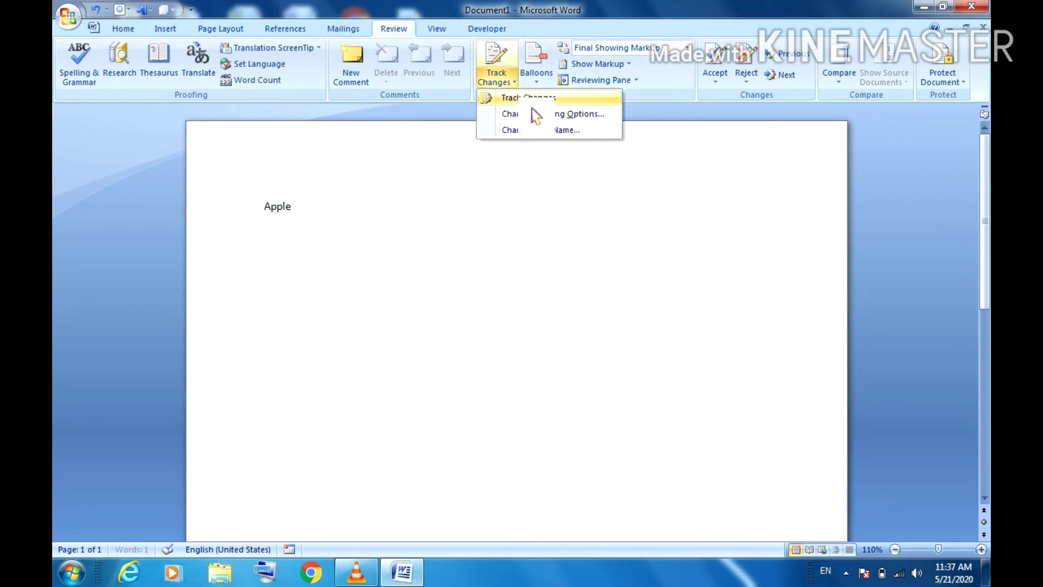
pyautogui.click(529, 100)
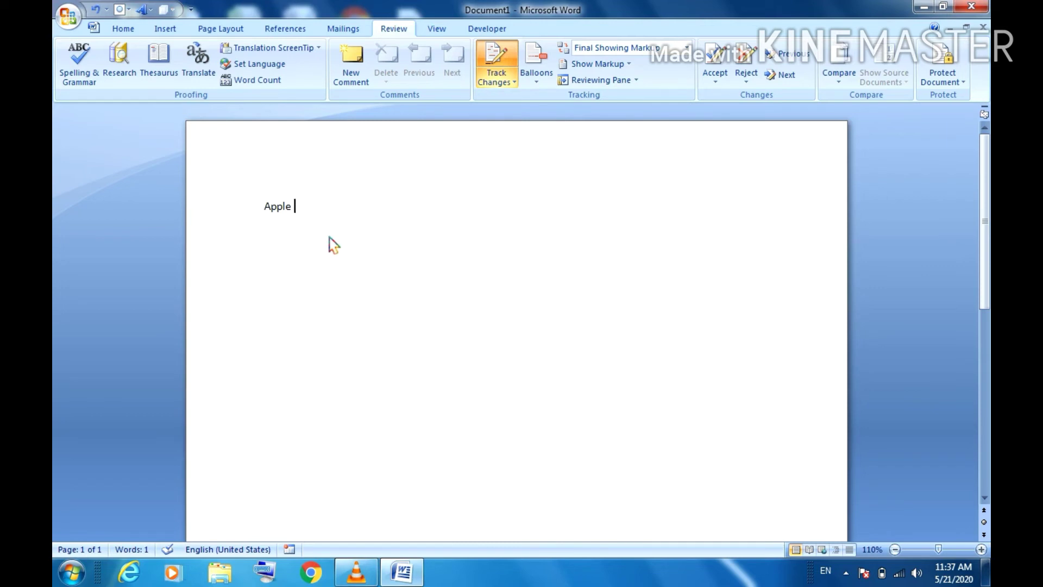
pyautogui.press('BackSpace')
pyautogui.press('BackSpace')
pyautogui.press('BackSpace')
pyautogui.press('BackSpace')
pyautogui.press('BackSpace')
pyautogui.press('BackSpace')
pyautogui.write('boy')
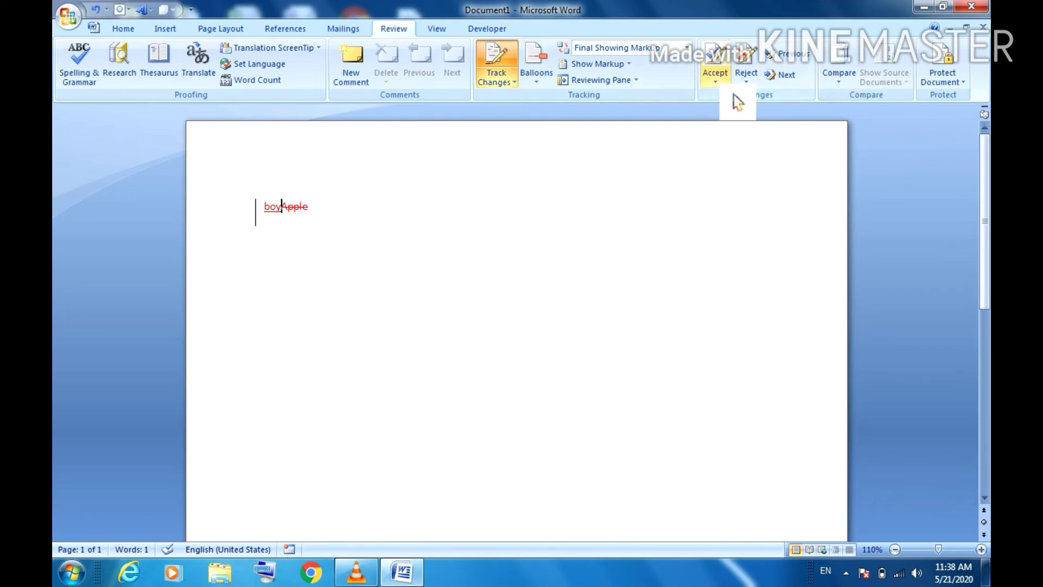
pyautogui.click(716, 81)
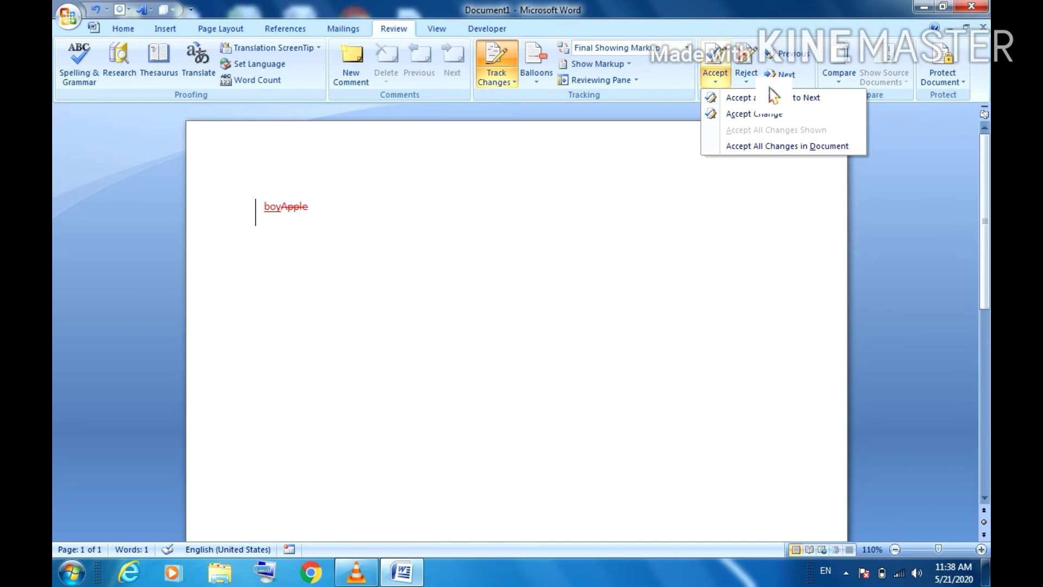
# Step: Accept the Apple deletion, erase 'boy', then compare Document1 (original) with DATE letter (revised)
pyautogui.click(753, 115)
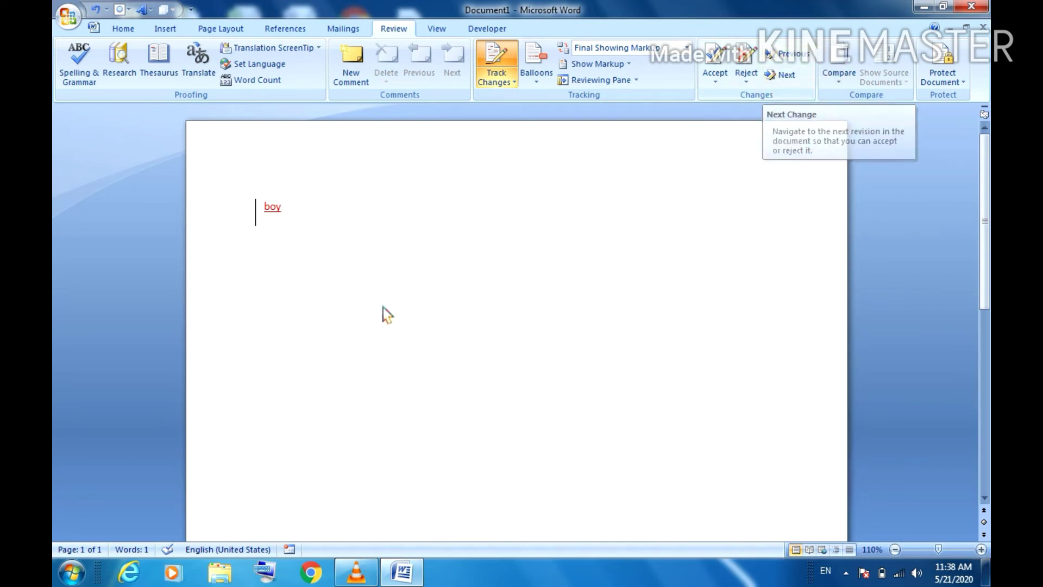
pyautogui.press('BackSpace')
pyautogui.press('BackSpace')
pyautogui.press('BackSpace')
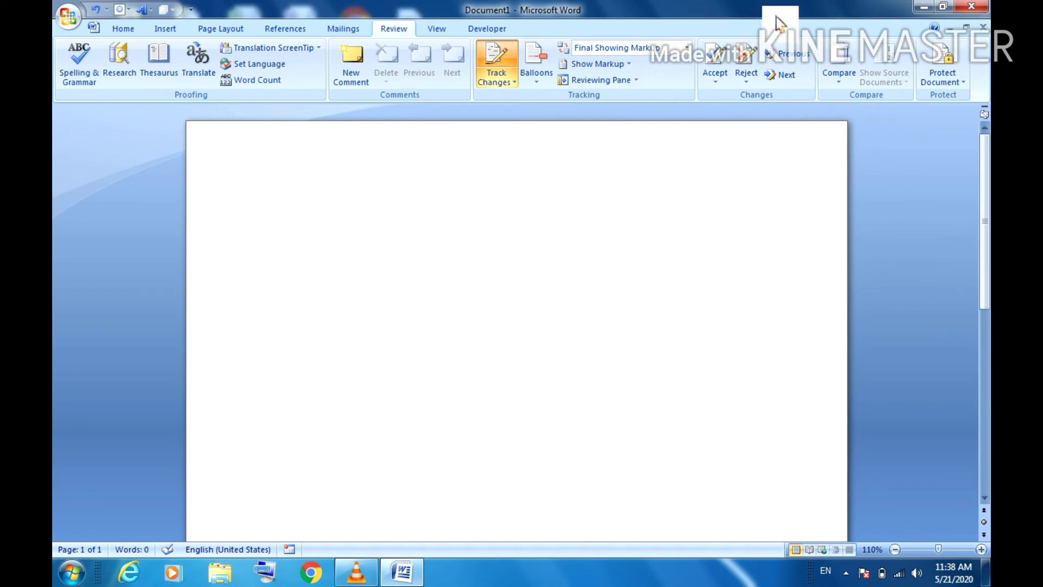
pyautogui.click(848, 81)
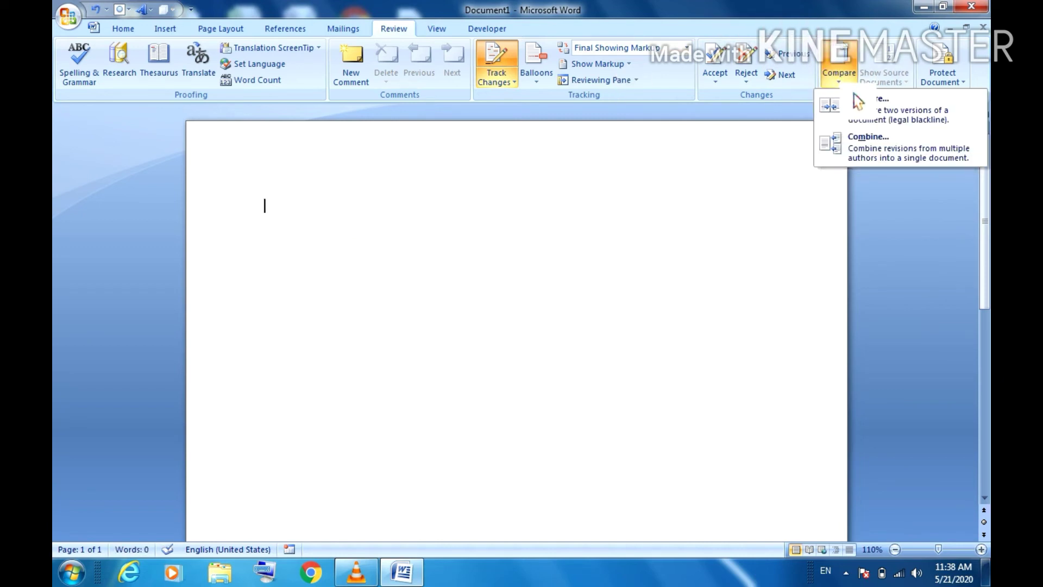
pyautogui.click(871, 125)
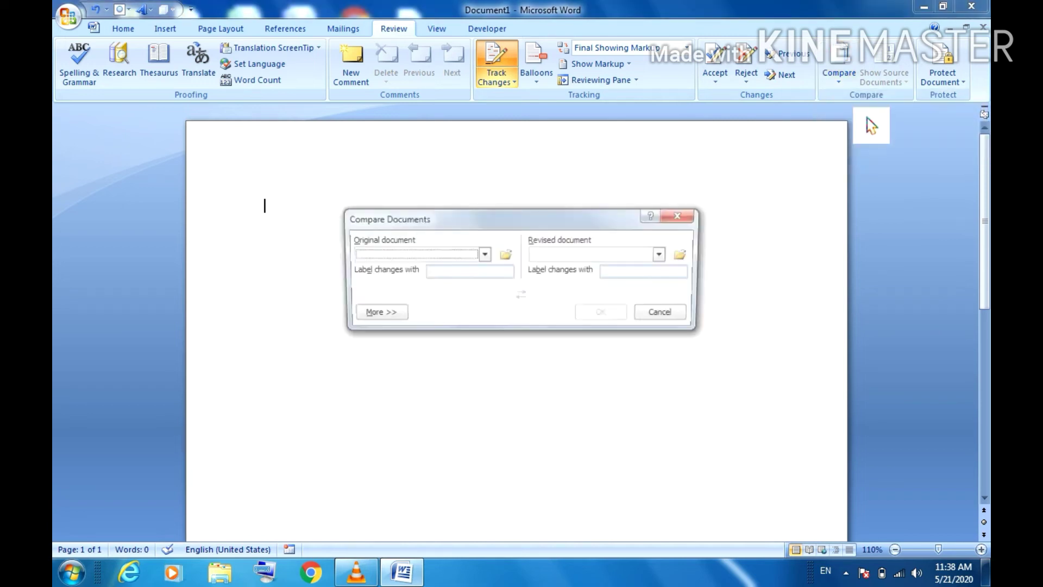
pyautogui.click(483, 253)
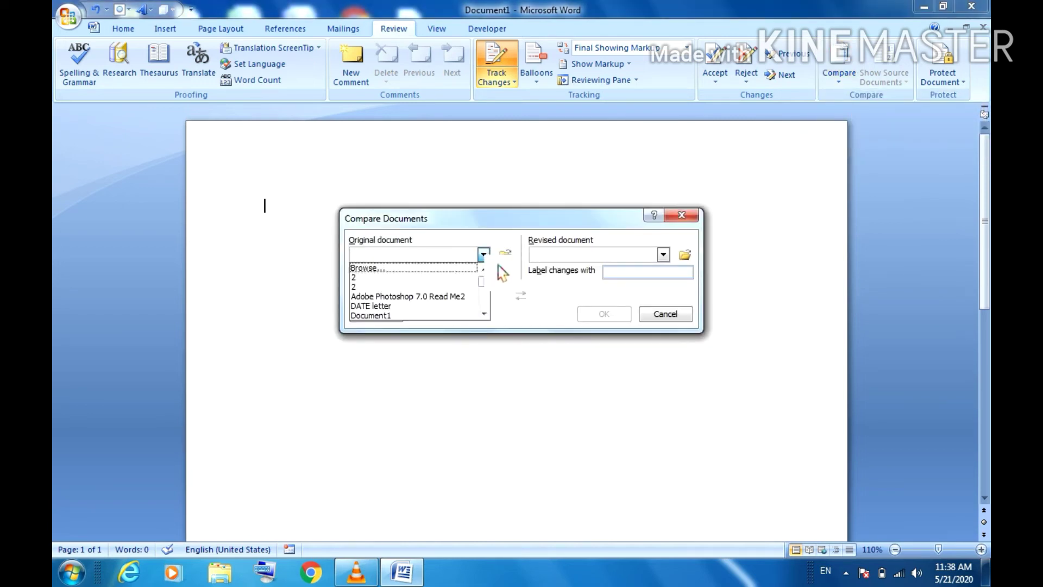
pyautogui.click(409, 315)
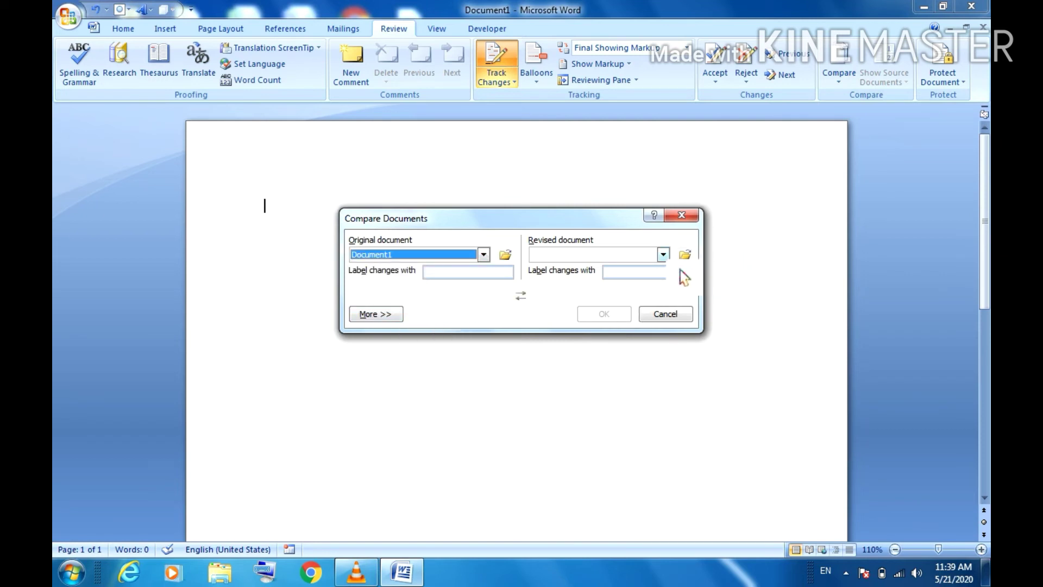
pyautogui.click(663, 255)
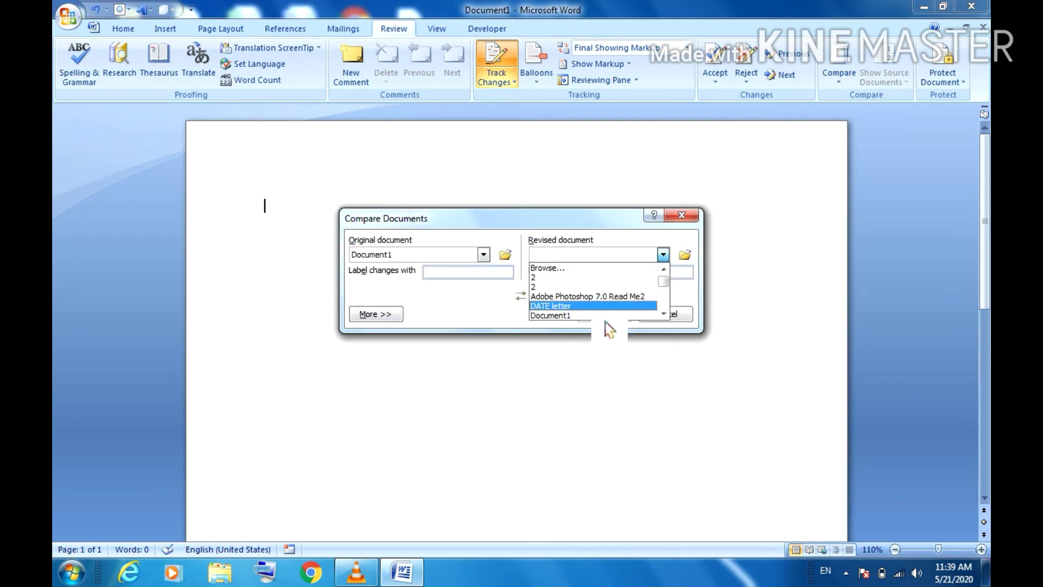
pyautogui.press('Return')
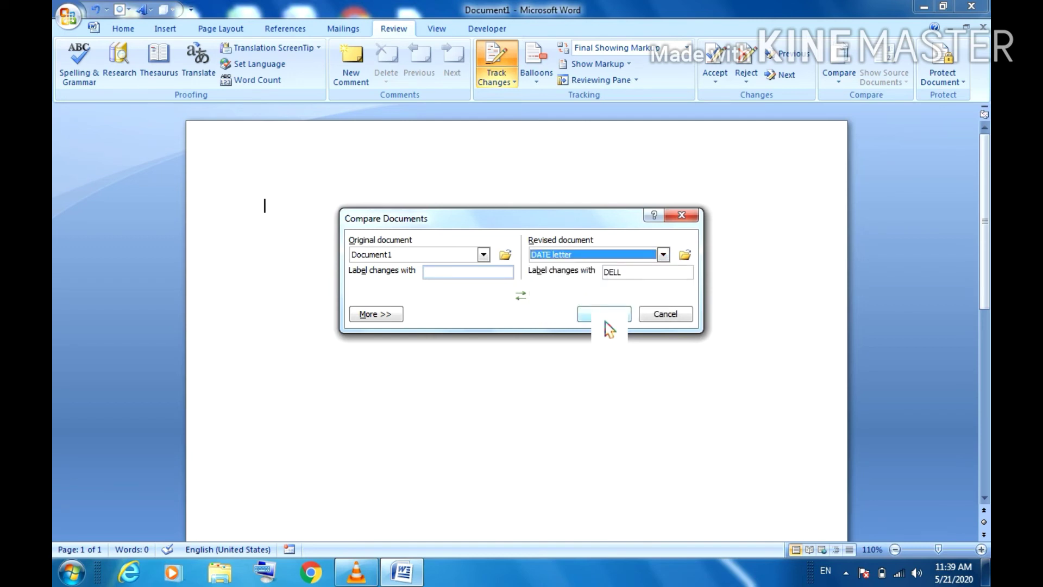
pyautogui.click(605, 318)
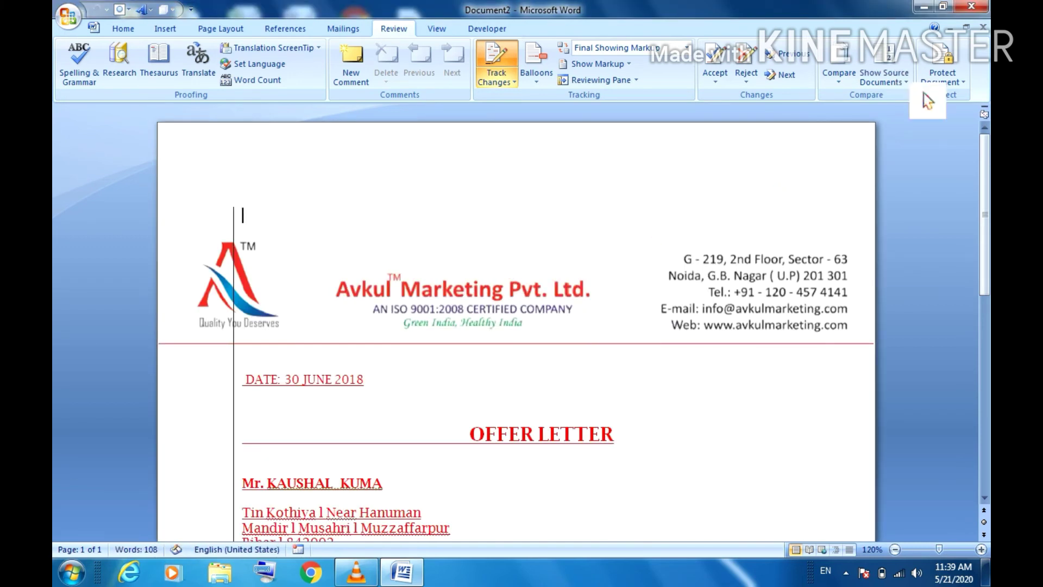
# Step: Show both source documents beside the comparison, then switch to only the revised document
pyautogui.click(908, 85)
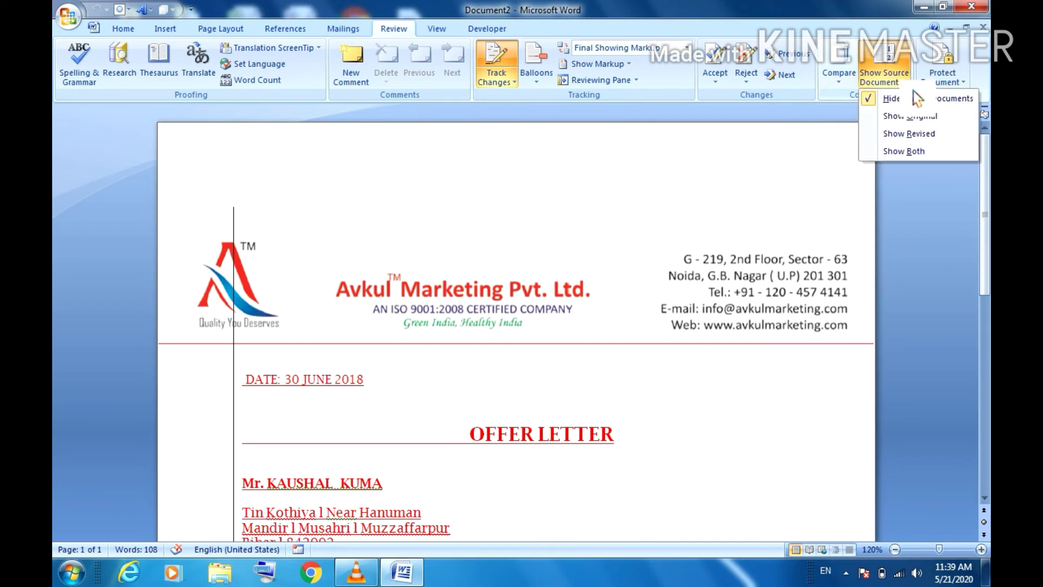
pyautogui.click(899, 160)
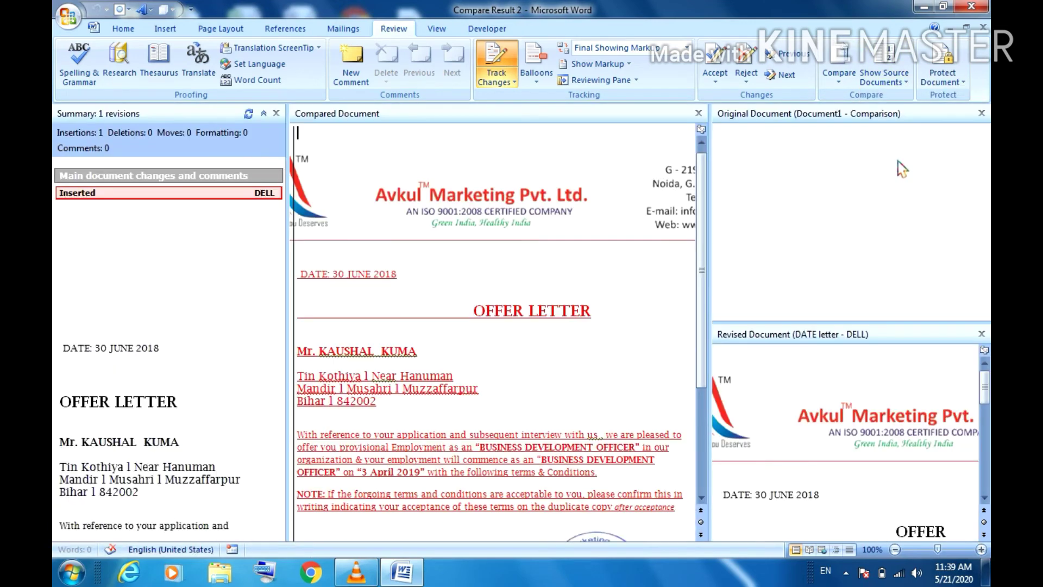
pyautogui.click(913, 81)
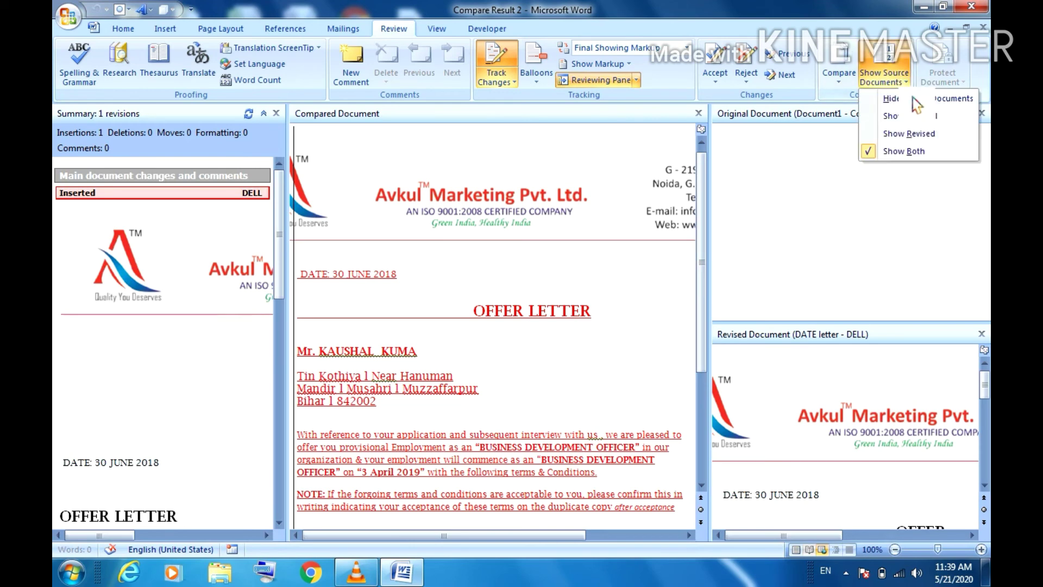
pyautogui.click(897, 136)
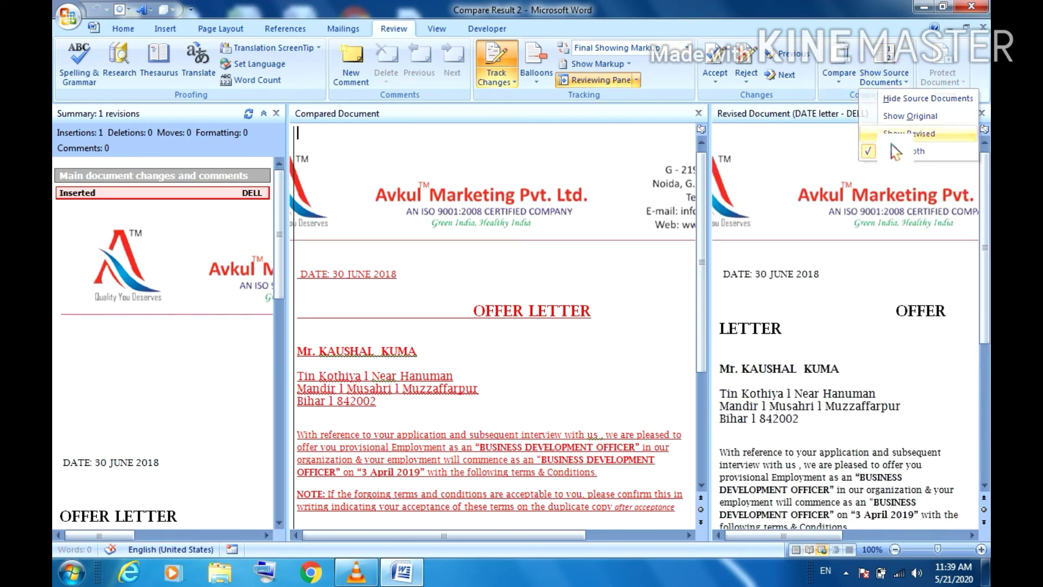
# Step: Show the original document, then close its pane so only the compared letter remains
pyautogui.click(913, 83)
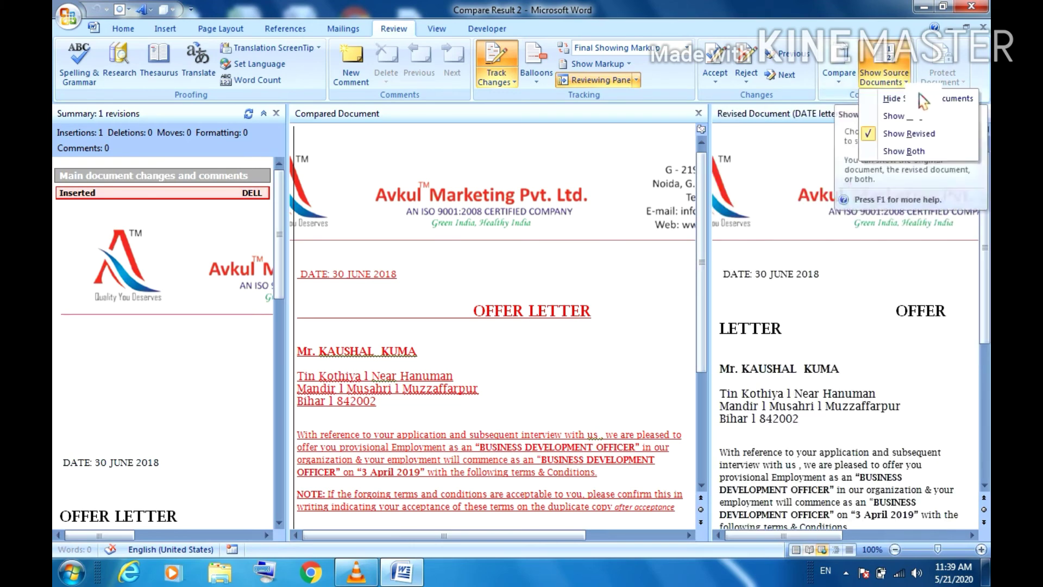
pyautogui.click(897, 123)
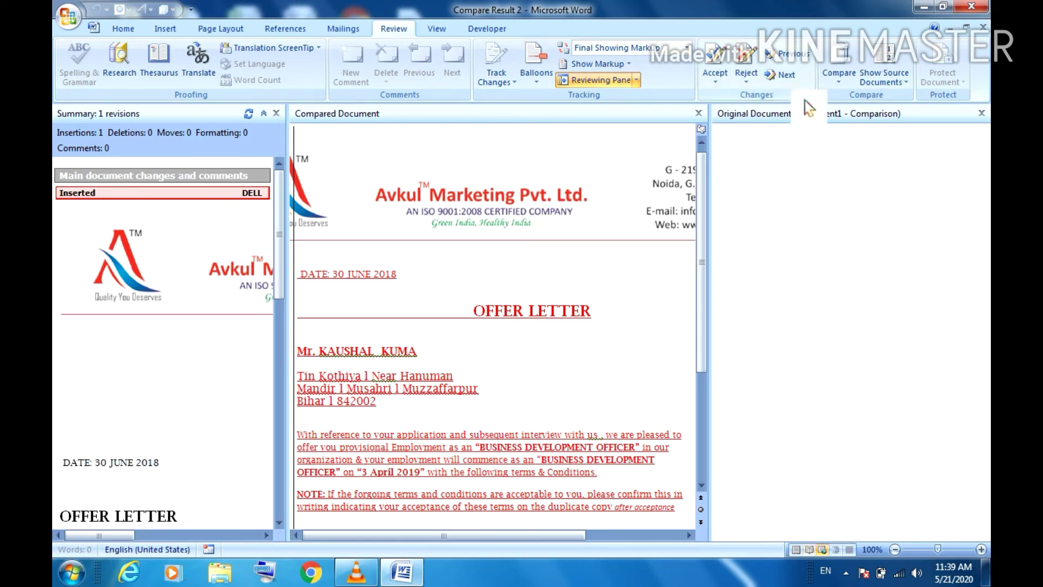
pyautogui.click(980, 114)
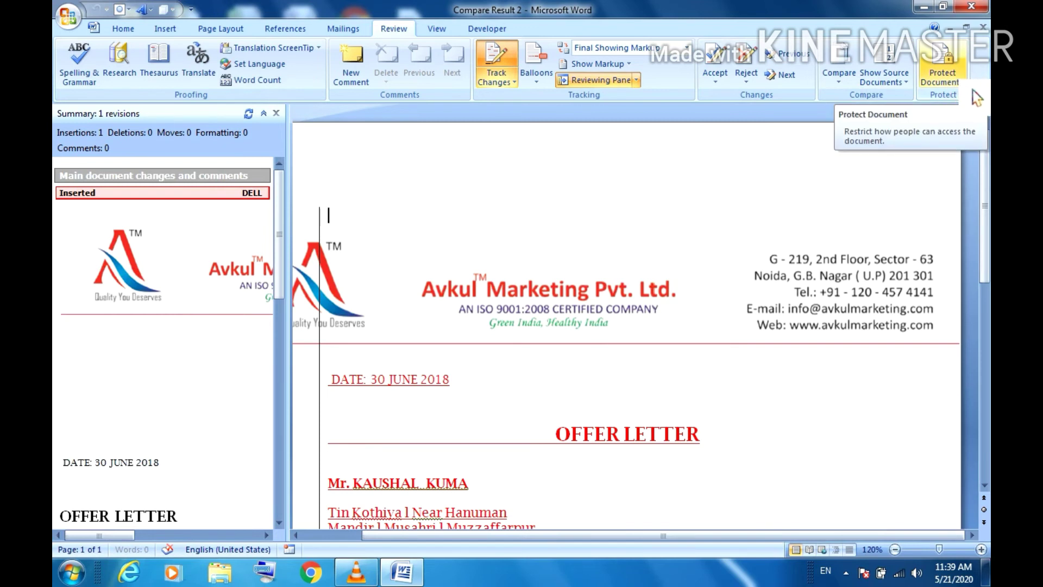
# Step: Restrict editing to No changes (Read only) and start enforcement, entering a protection password
pyautogui.click(973, 91)
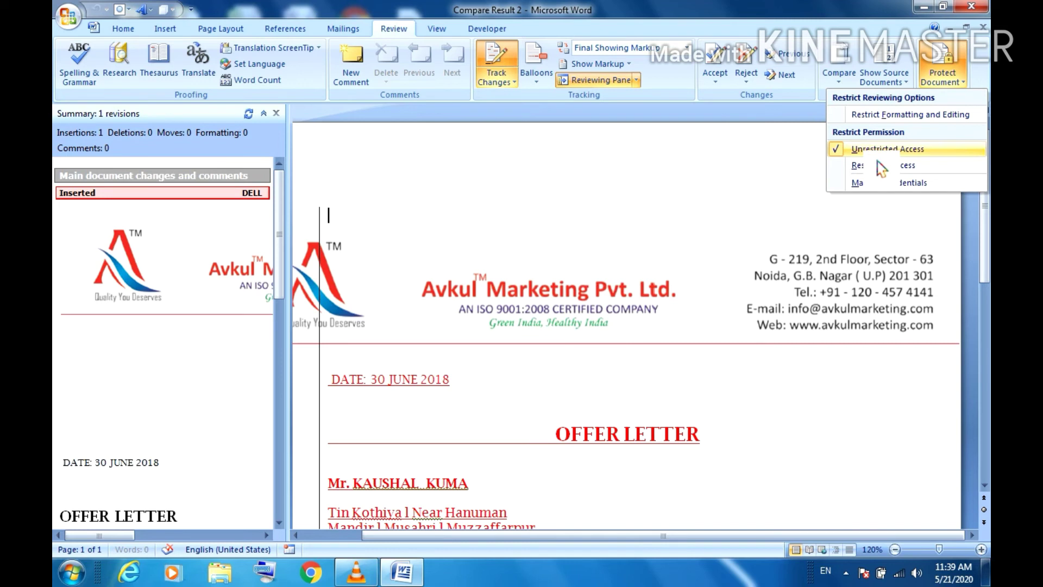
pyautogui.click(867, 116)
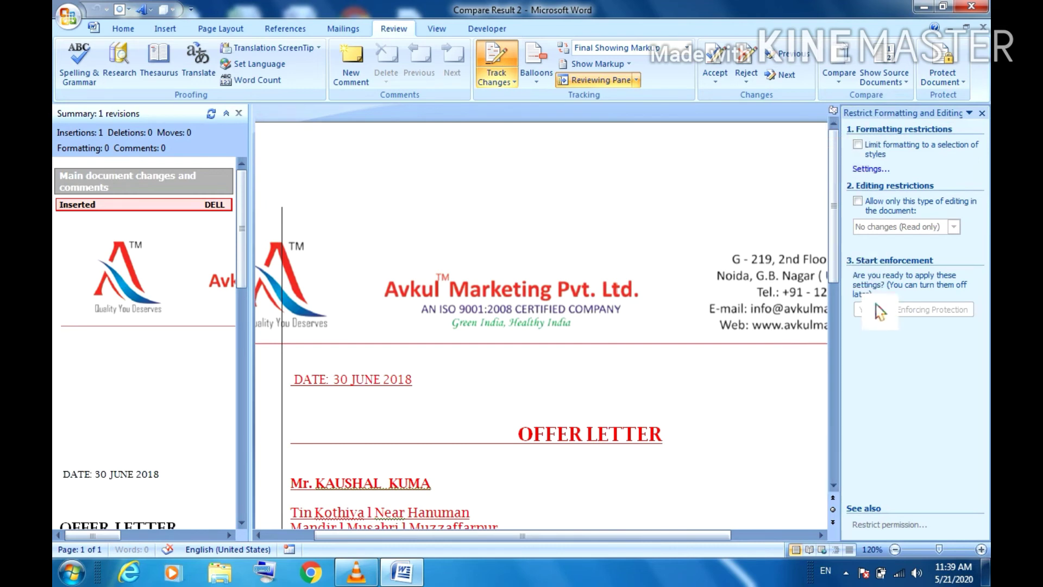
pyautogui.click(872, 209)
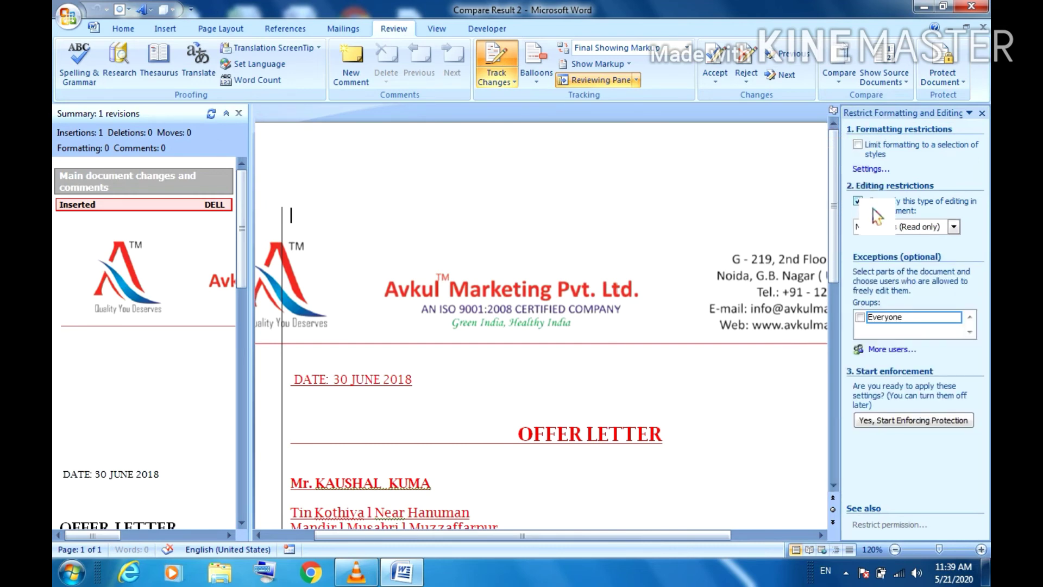
pyautogui.click(911, 423)
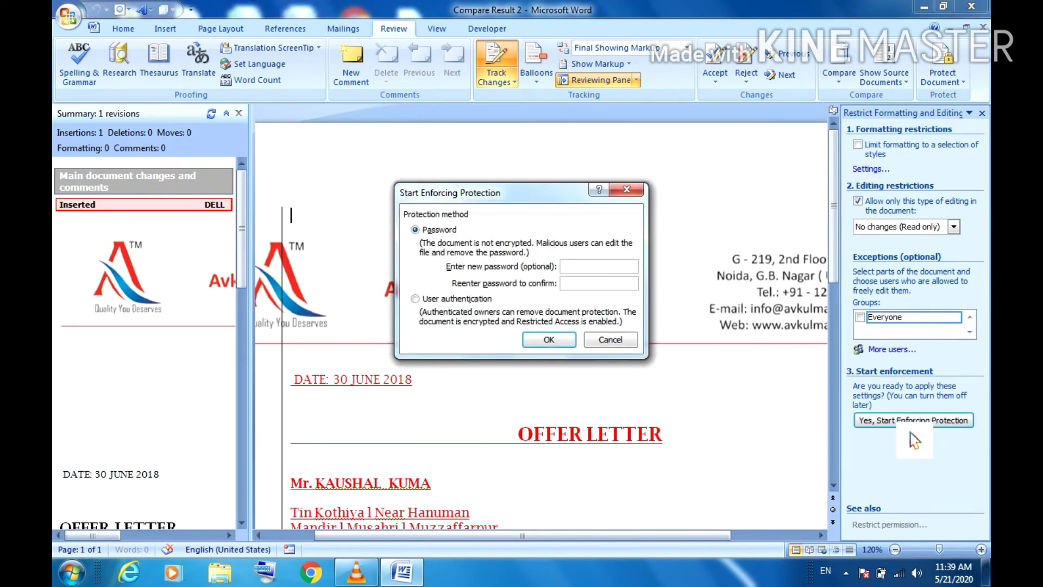
pyautogui.write('123123')
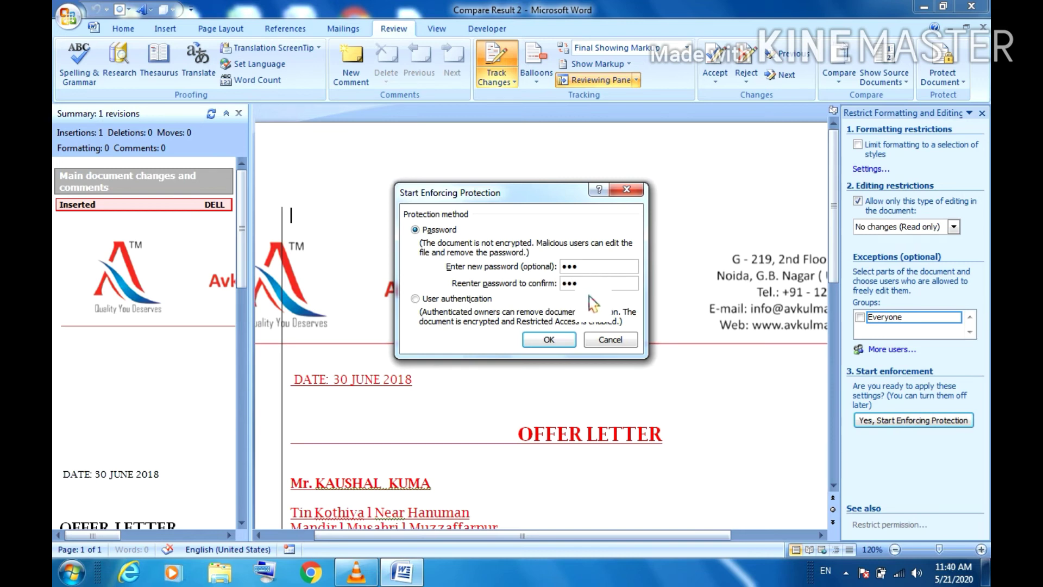
# Step: Enforce the protection and confirm the letterhead picture and header text can't be edited
pyautogui.click(549, 345)
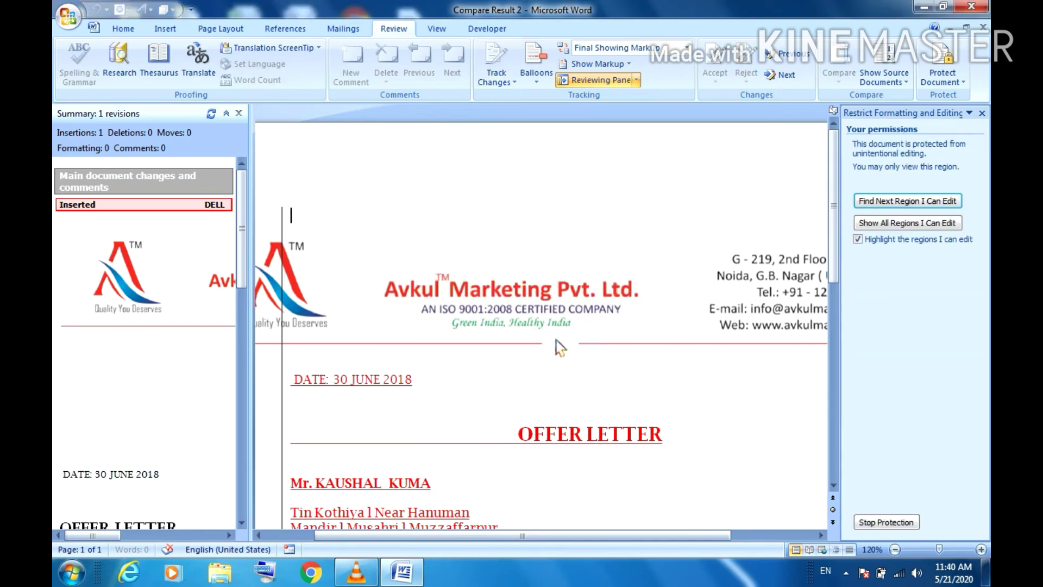
pyautogui.doubleClick(594, 257)
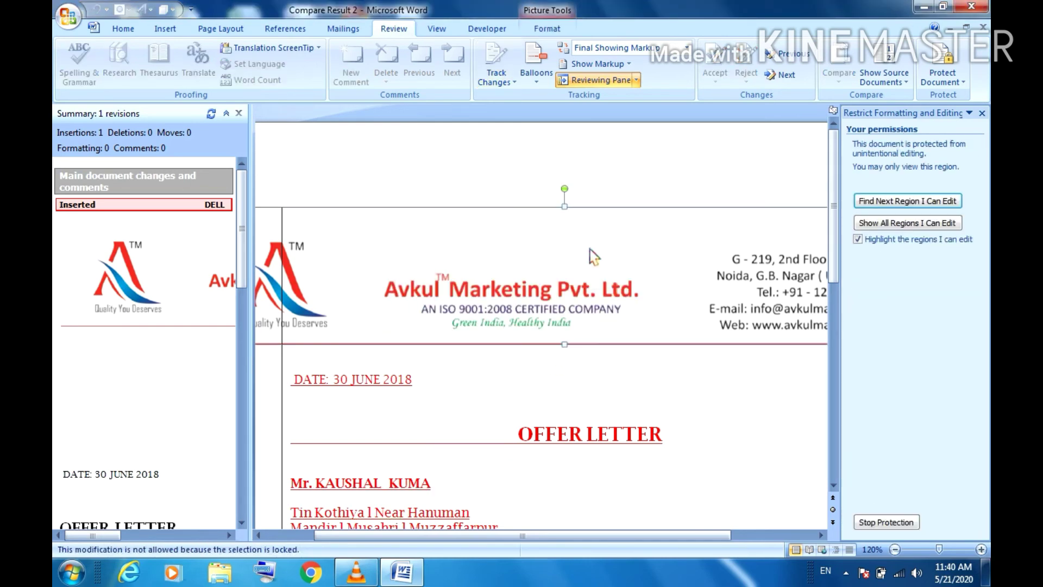
pyautogui.click(344, 157)
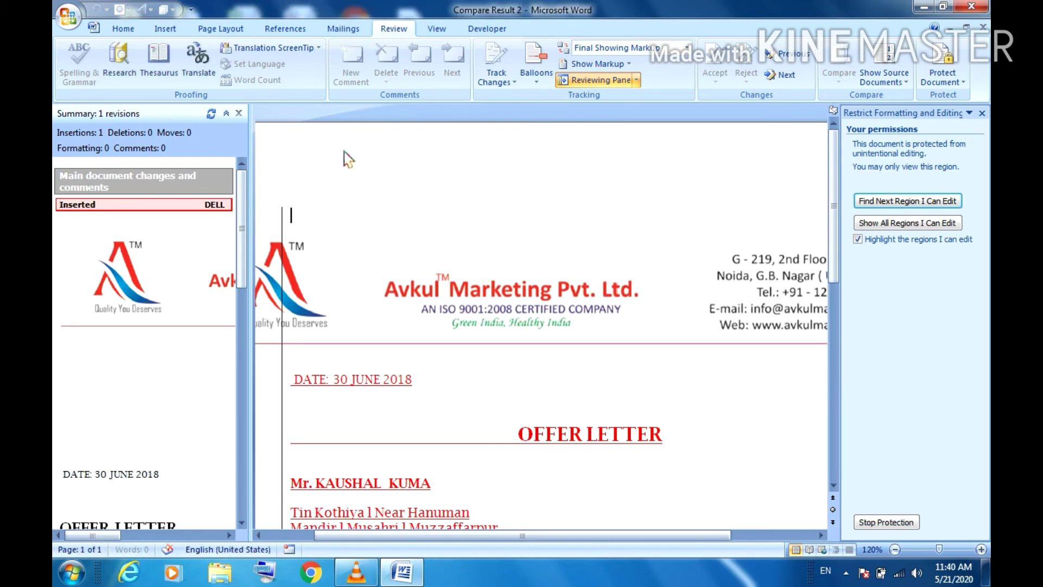
pyautogui.press('BackSpace')
pyautogui.press('BackSpace')
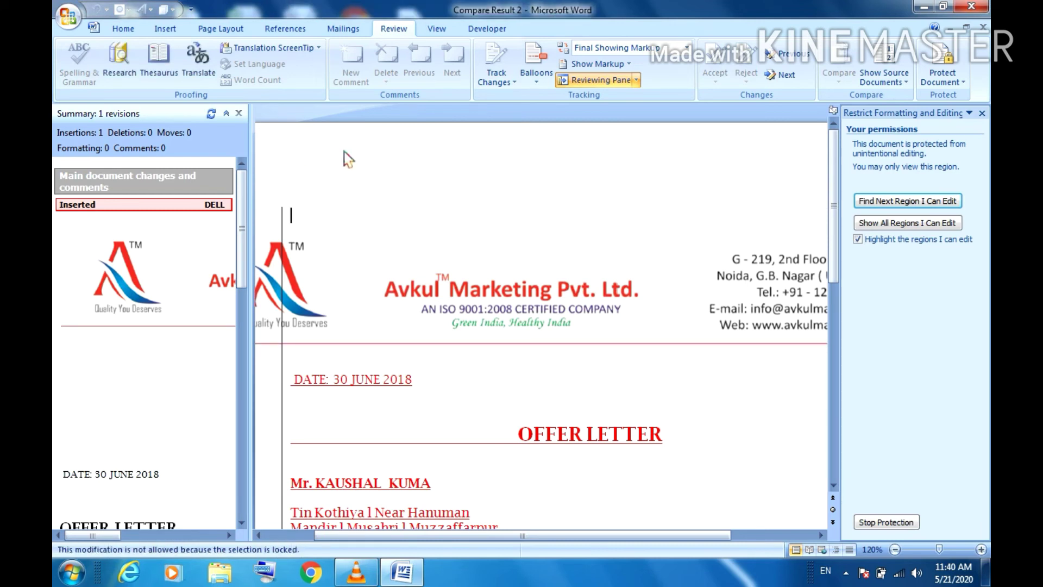
pyautogui.press('BackSpace')
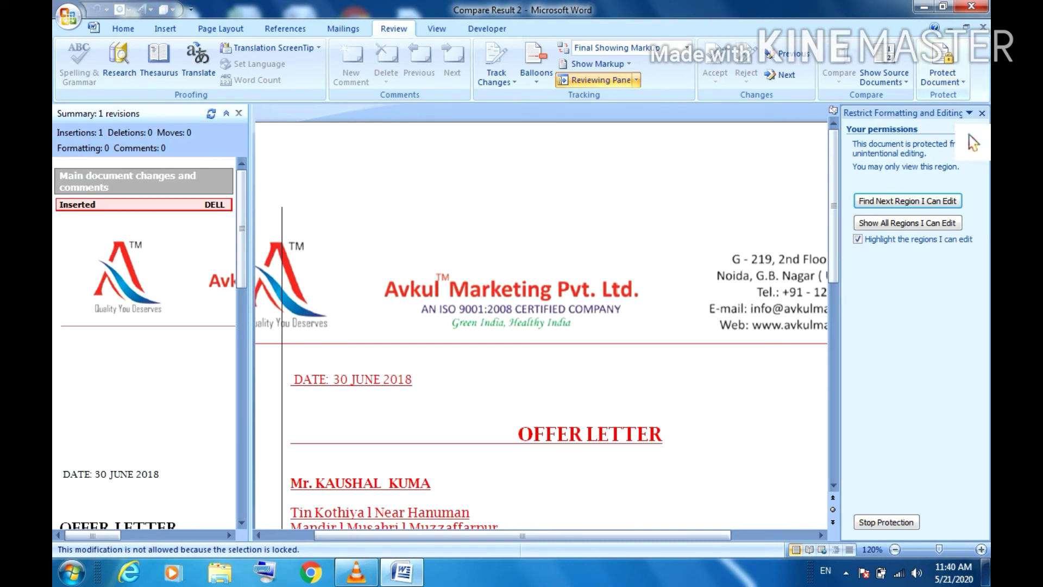
# Step: Close and reopen the Restrict Formatting and Editing pane
pyautogui.click(983, 113)
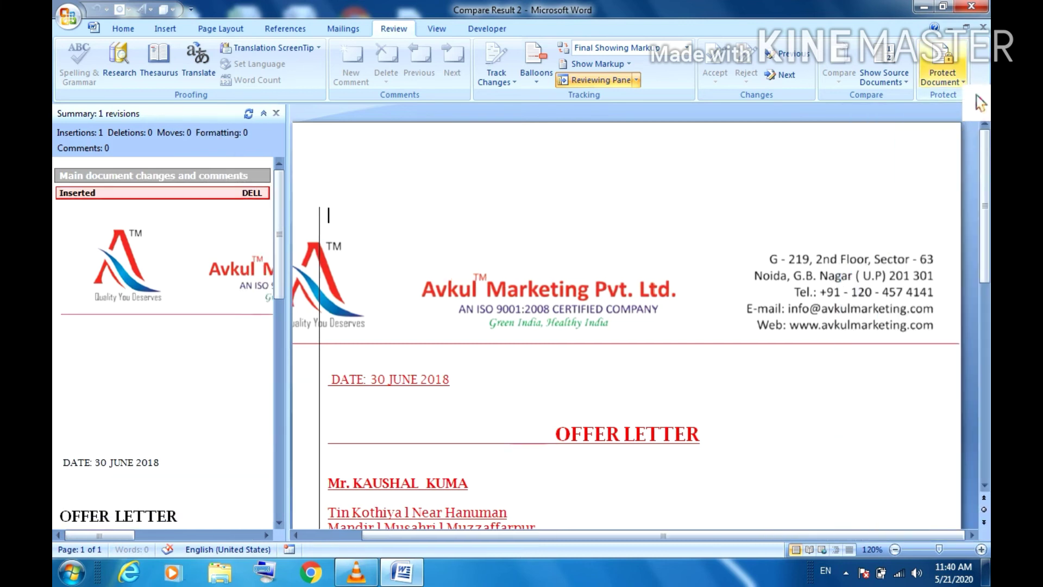
pyautogui.click(942, 77)
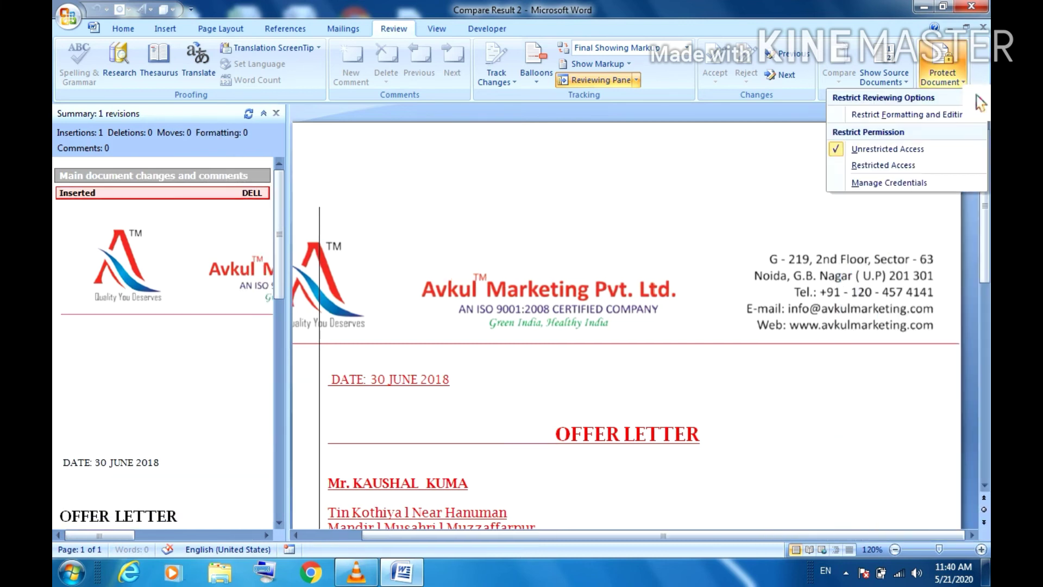
pyautogui.click(874, 115)
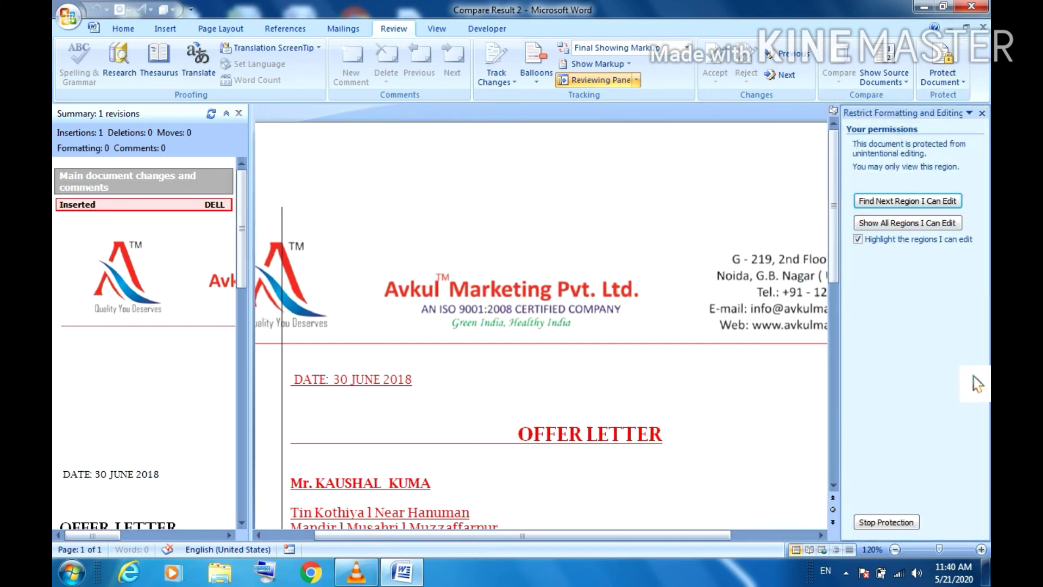
# Step: Stop protection by entering the document password in the Unprotect Document dialog
pyautogui.click(891, 523)
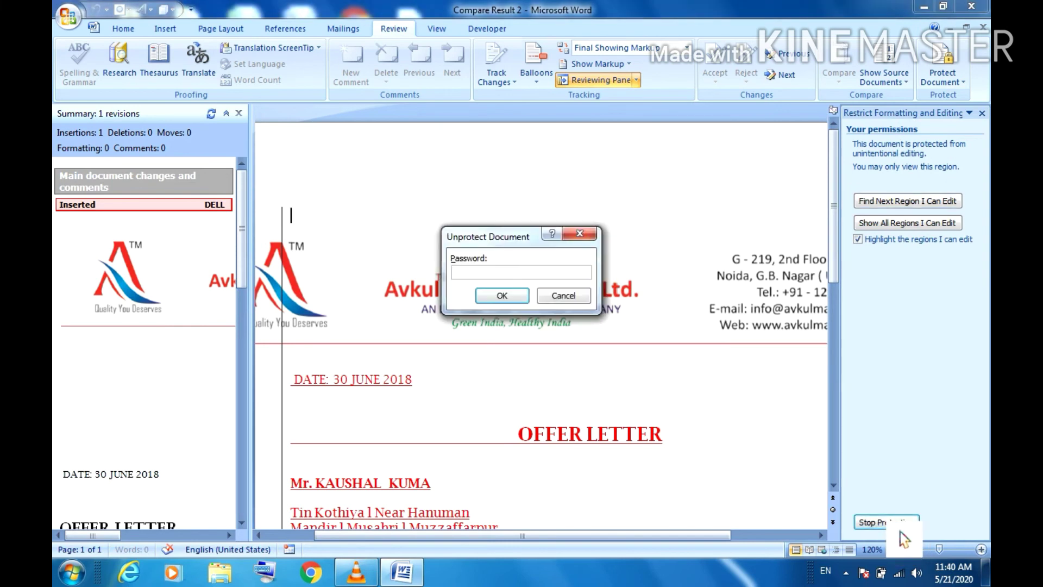
pyautogui.write('•••')
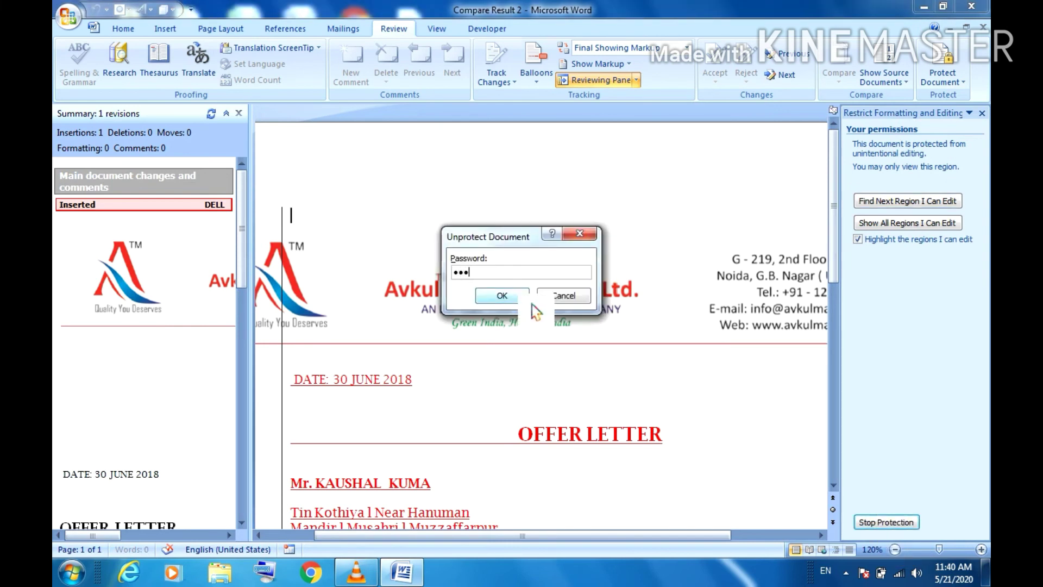
pyautogui.press('Return')
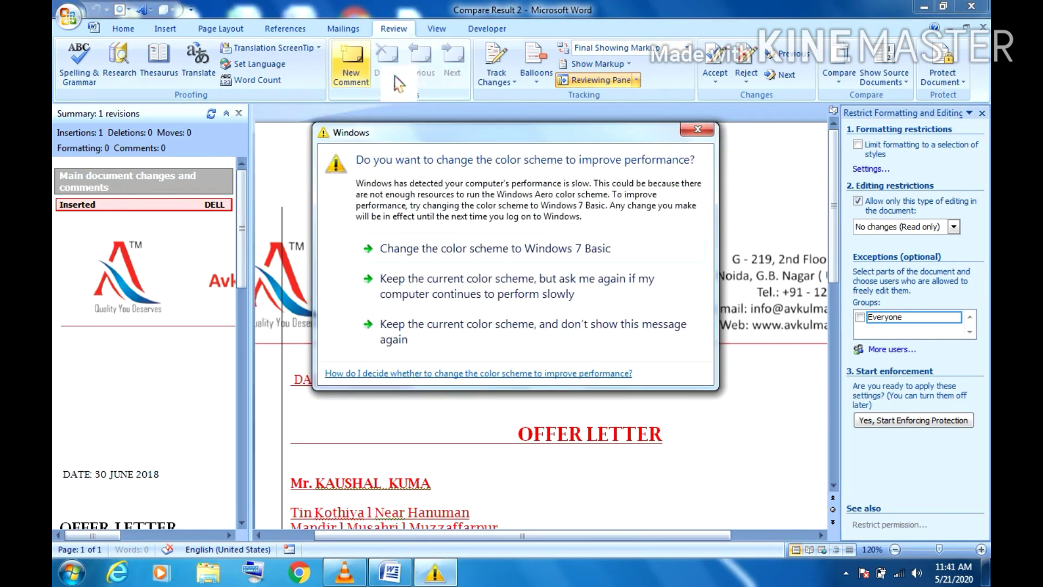
# Step: Dismiss the Windows colour-scheme prompt and set revisions to show in balloons
pyautogui.click(686, 130)
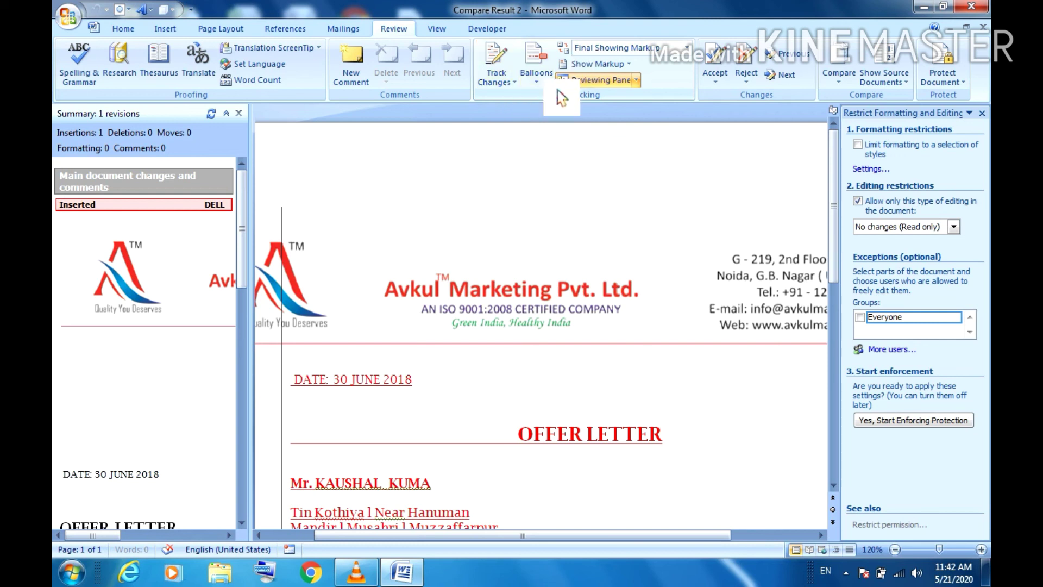
pyautogui.click(537, 77)
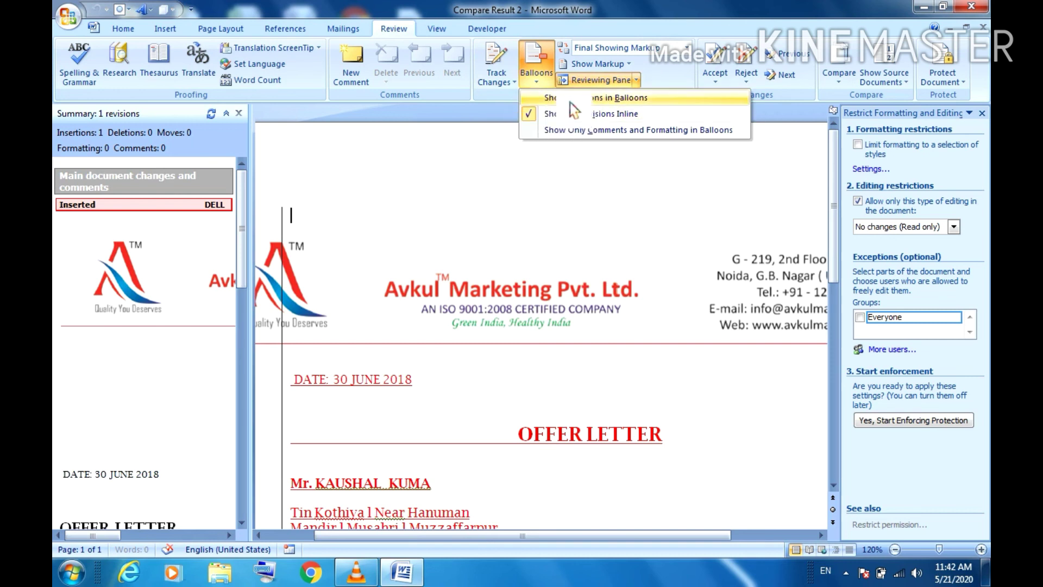
pyautogui.click(569, 103)
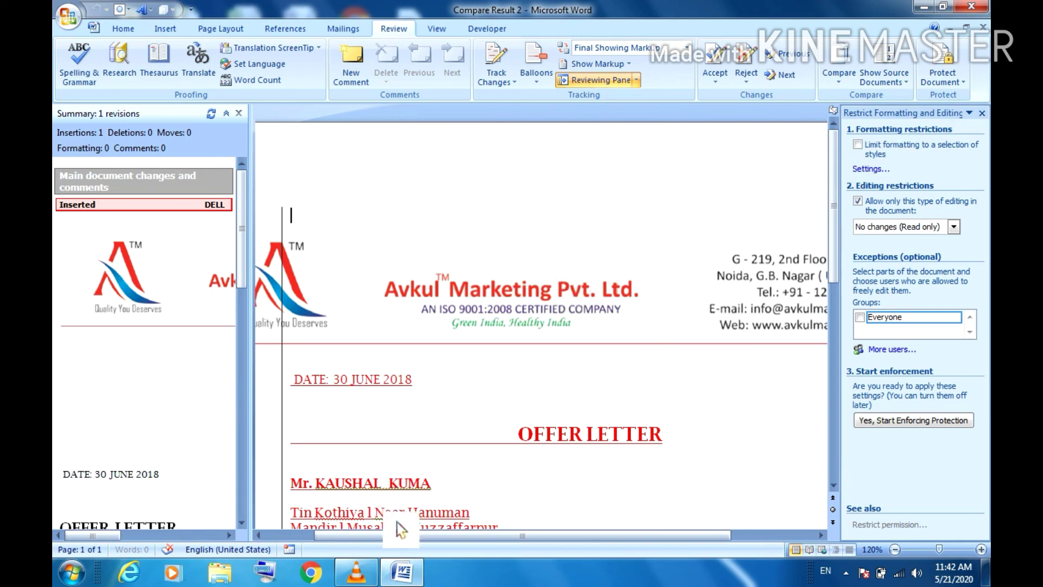
pyautogui.moveTo(363, 582)
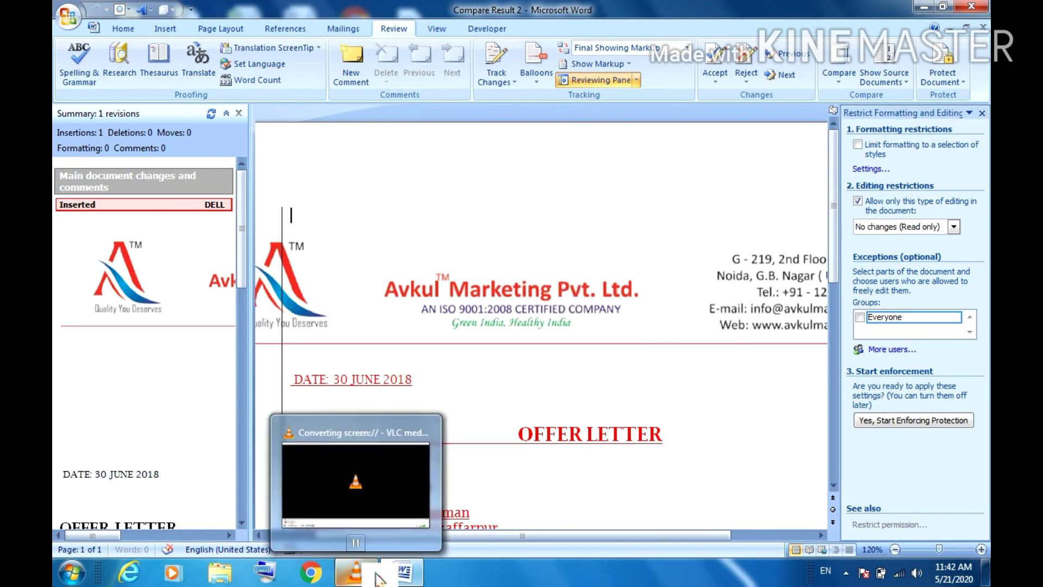